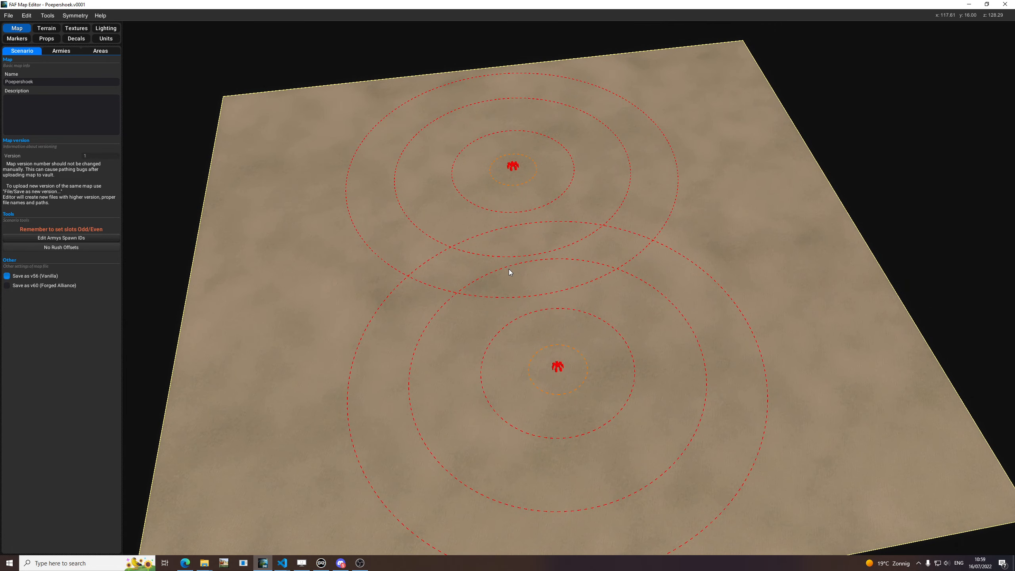
Examine the blank map and its two army spawn positions from different angles and distances
right_click_drag(511, 329, 672, 357)
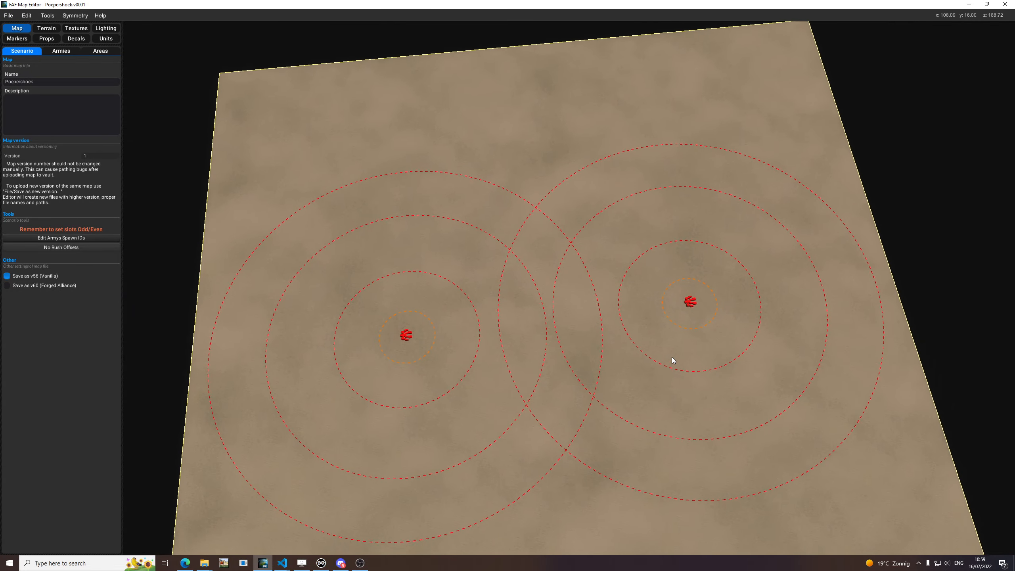
scroll(497, 326, "down", 5)
scroll(489, 321, "up", 10)
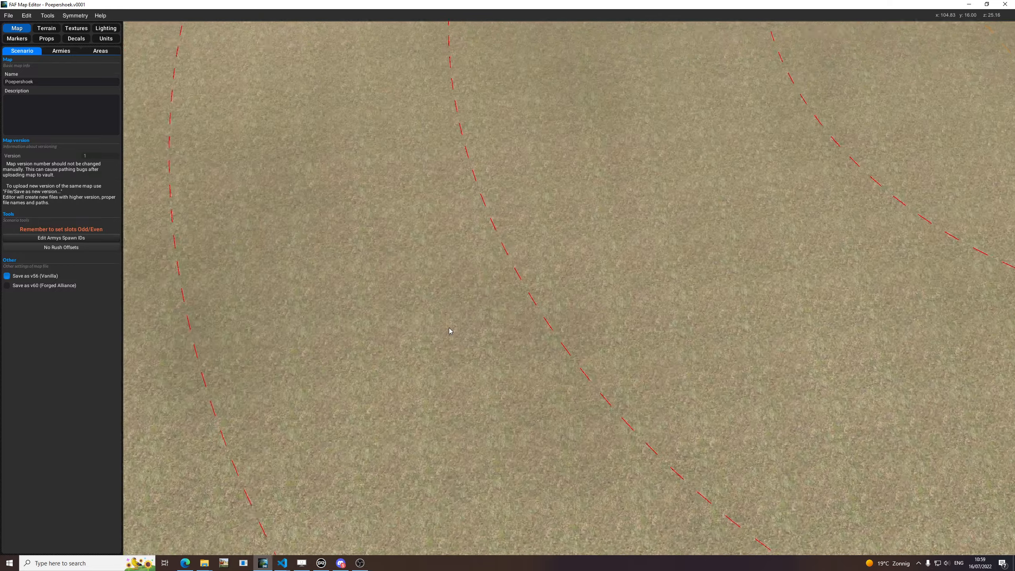
scroll(450, 328, "down", 10)
scroll(684, 277, "up", 4)
scroll(684, 277, "up", 8)
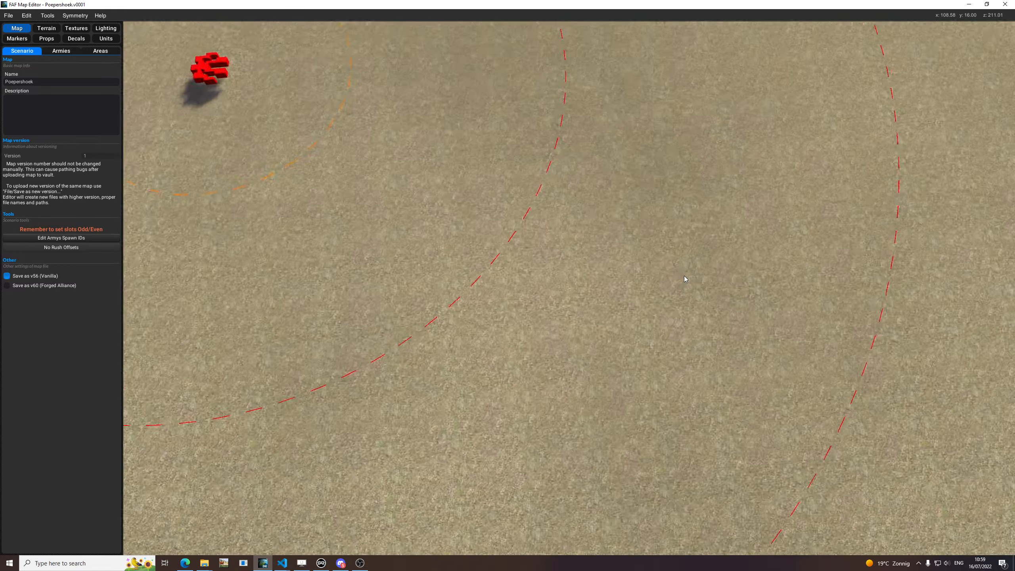
scroll(619, 284, "down", 10)
scroll(476, 296, "up", 8)
scroll(476, 296, "up", 4)
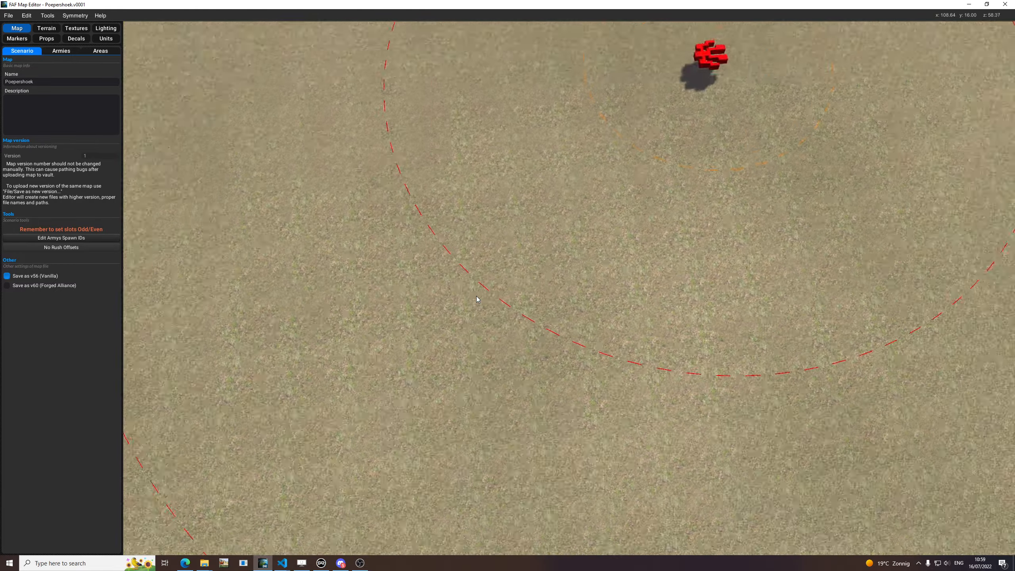
scroll(476, 296, "down", 10)
scroll(677, 285, "up", 2)
scroll(678, 285, "up", 6)
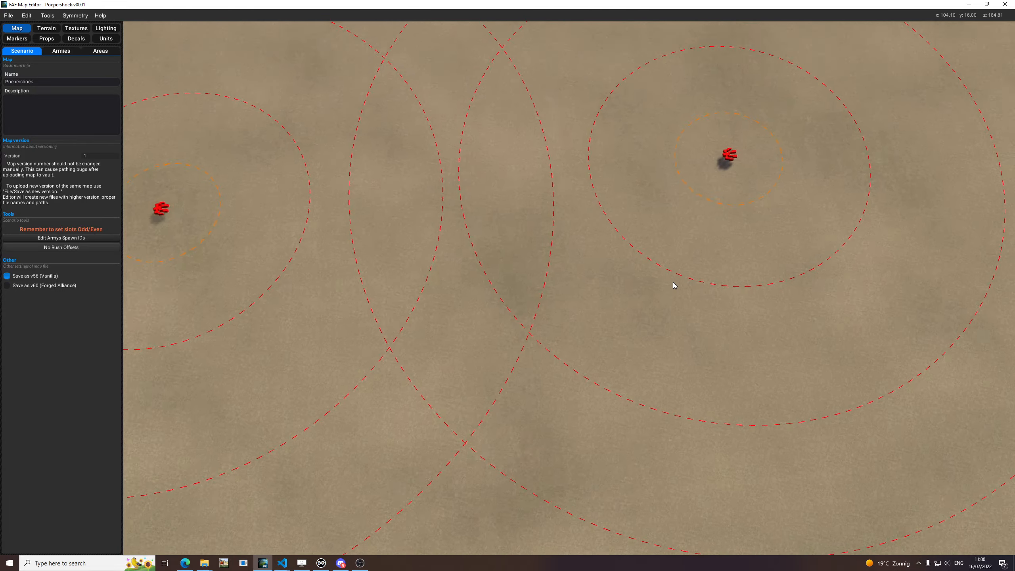
scroll(678, 286, "down", 10)
scroll(663, 285, "up", 2)
scroll(528, 301, "up", 5)
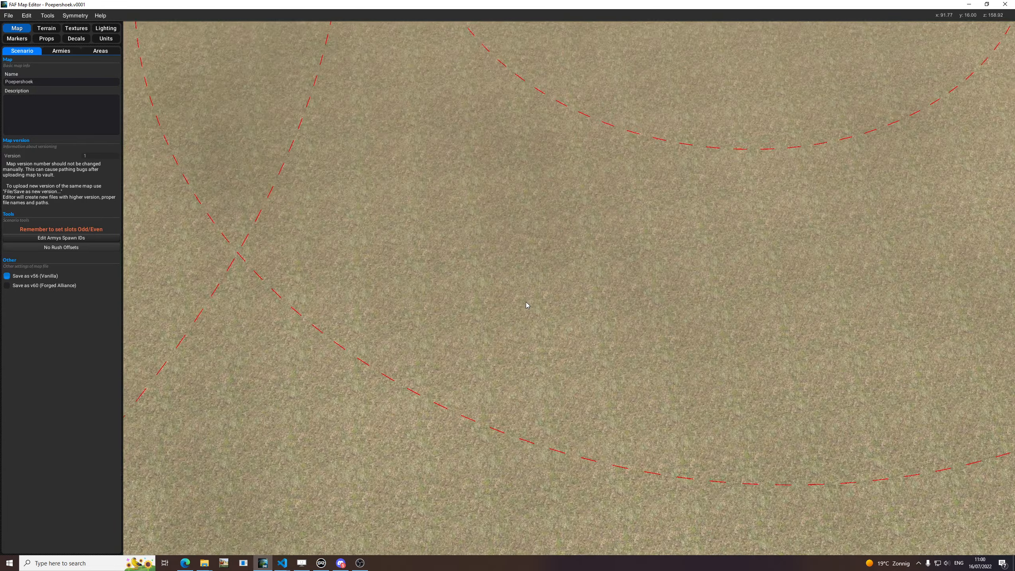
scroll(437, 297, "down", 10)
scroll(711, 209, "up", 4)
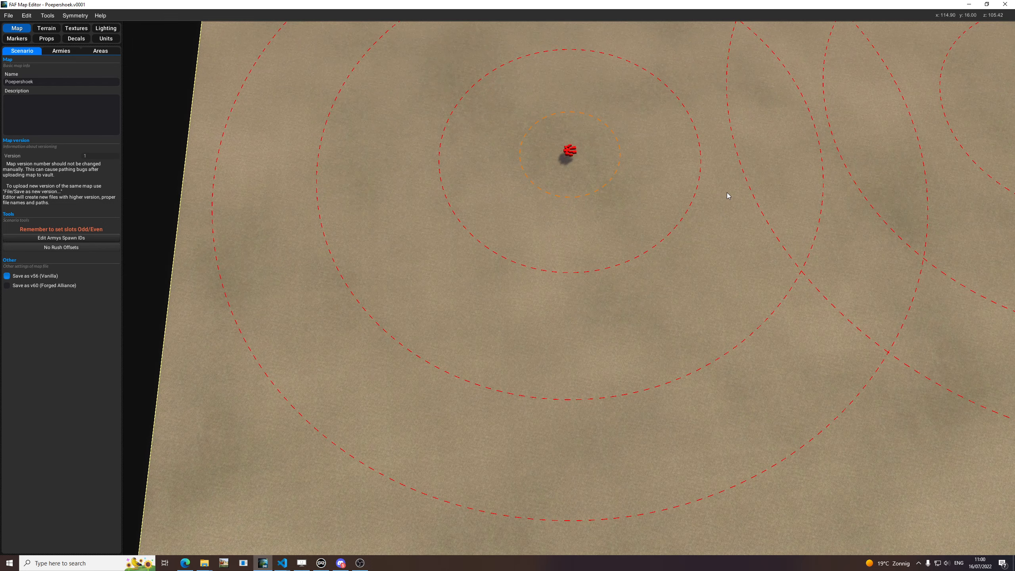
mouse_move(676, 166)
middle_mouse_down()
mouse_move(665, 159)
mouse_move(508, 273)
mouse_move(626, 264)
mouse_move(541, 233)
mouse_move(598, 267)
mouse_move(370, 219)
mouse_move(461, 318)
mouse_move(571, 222)
mouse_move(514, 277)
middle_mouse_up()
scroll(514, 275, "down", 5)
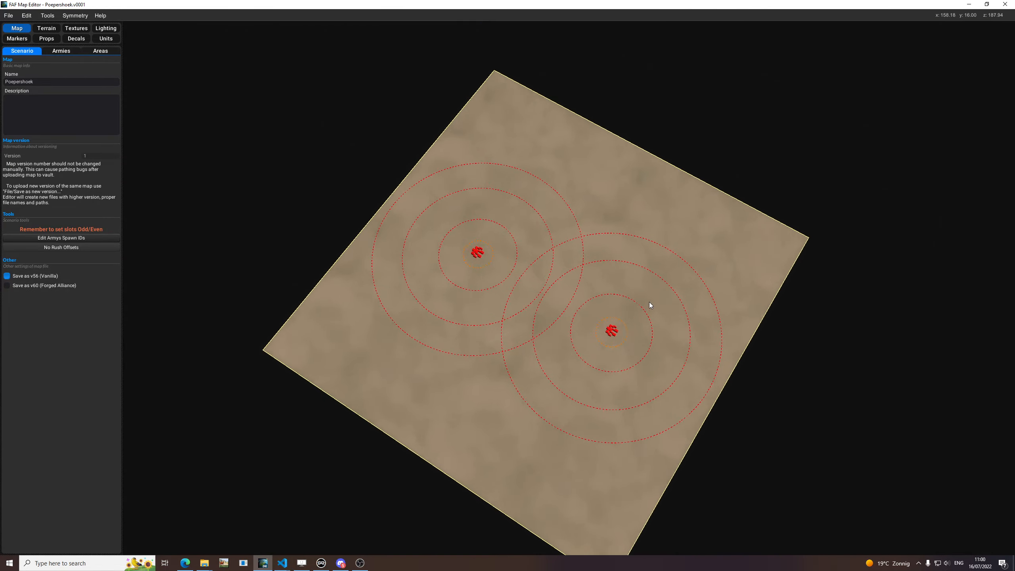
scroll(649, 301, "up", 8)
scroll(463, 300, "down", 8)
scroll(782, 289, "up", 5)
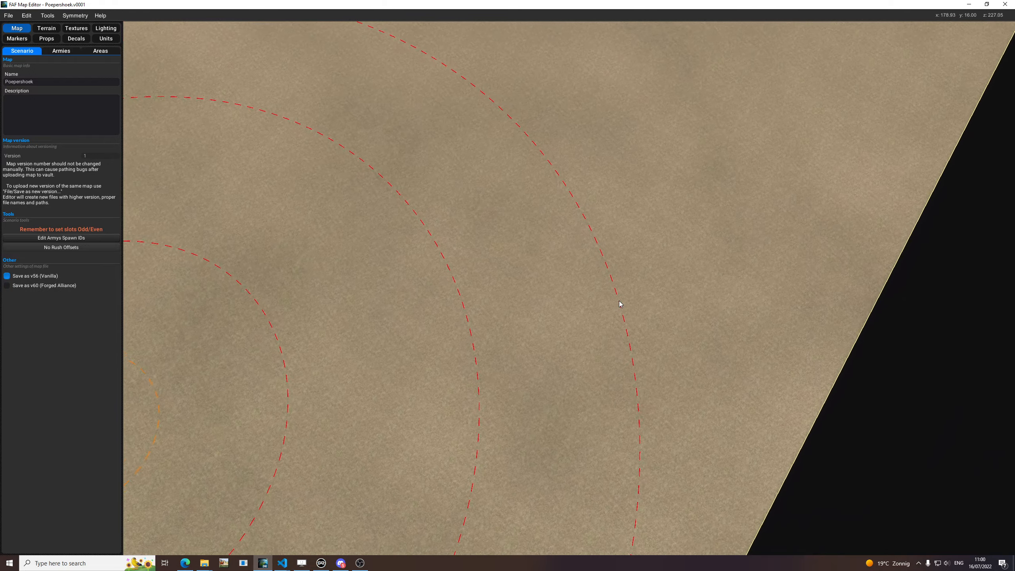
scroll(397, 291, "down", 5)
scroll(535, 284, "up", 6)
middle_click_drag(541, 314, 573, 297)
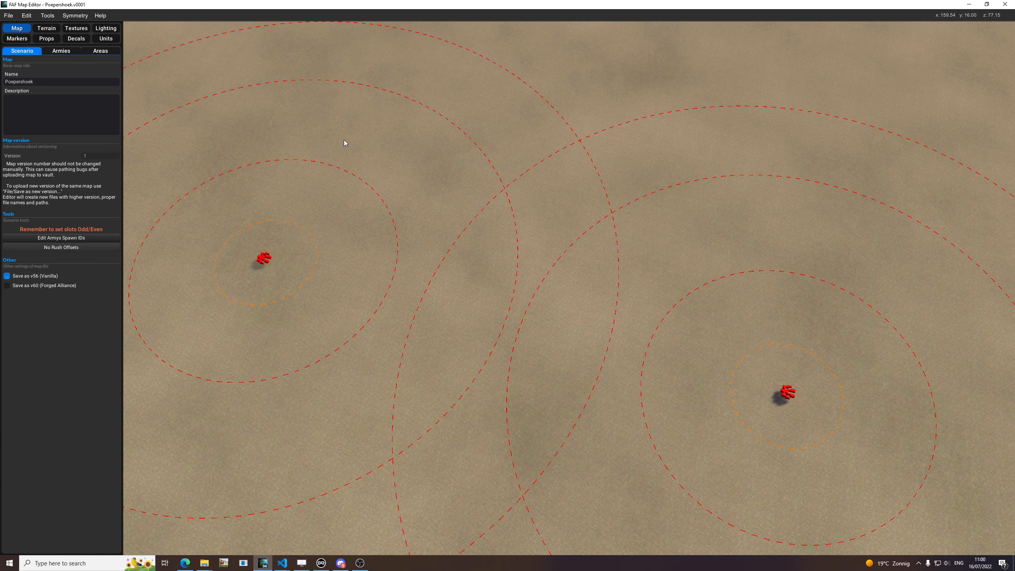
middle_click_drag(345, 140, 339, 106)
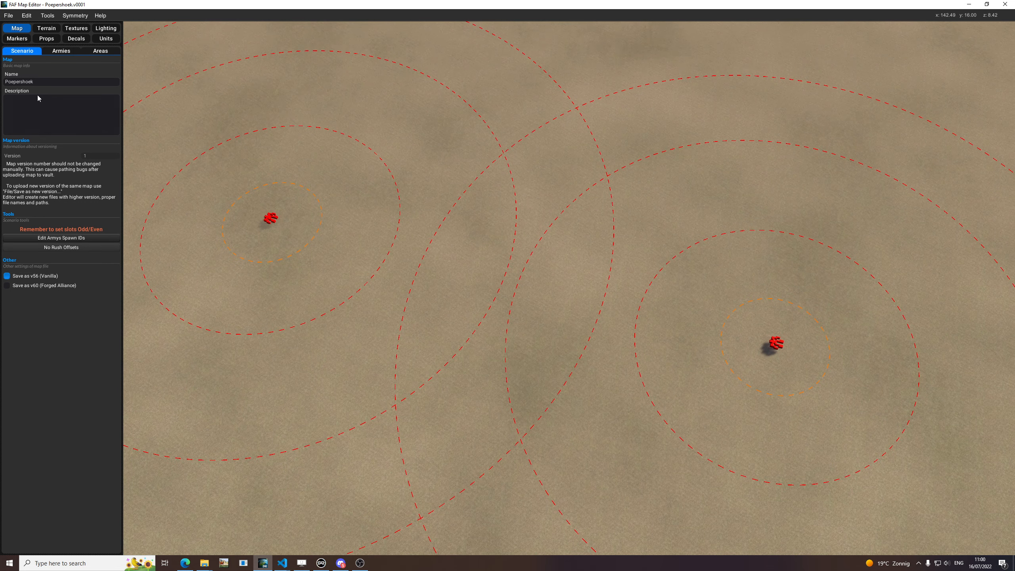
Review the map's scenario name, its team and army list, and its playable area settings
left_click_drag(39, 82, 0, 81)
left_click(55, 53)
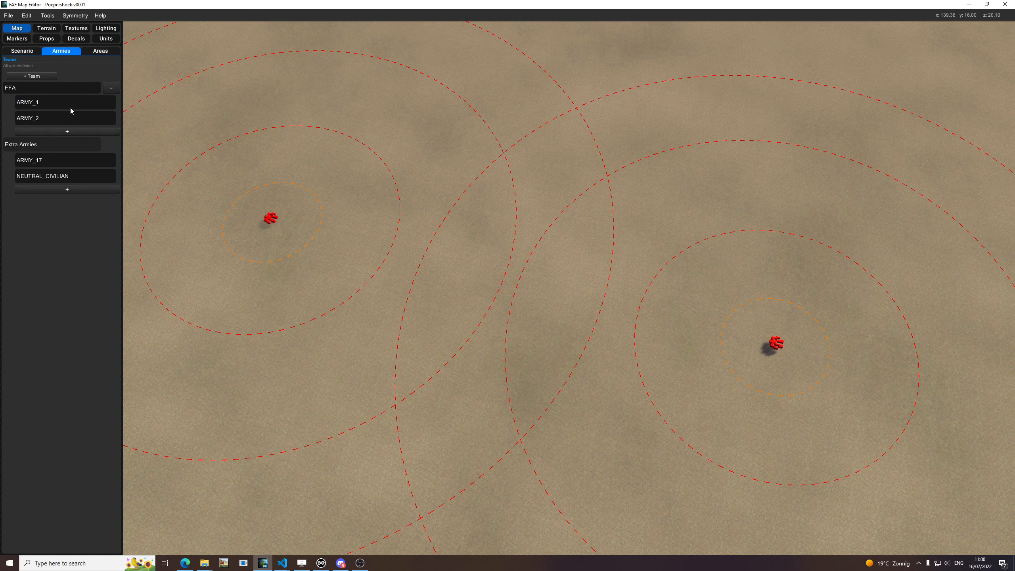
left_click(87, 54)
middle_click_drag(268, 159, 269, 155)
middle_click_drag(348, 127, 298, 173)
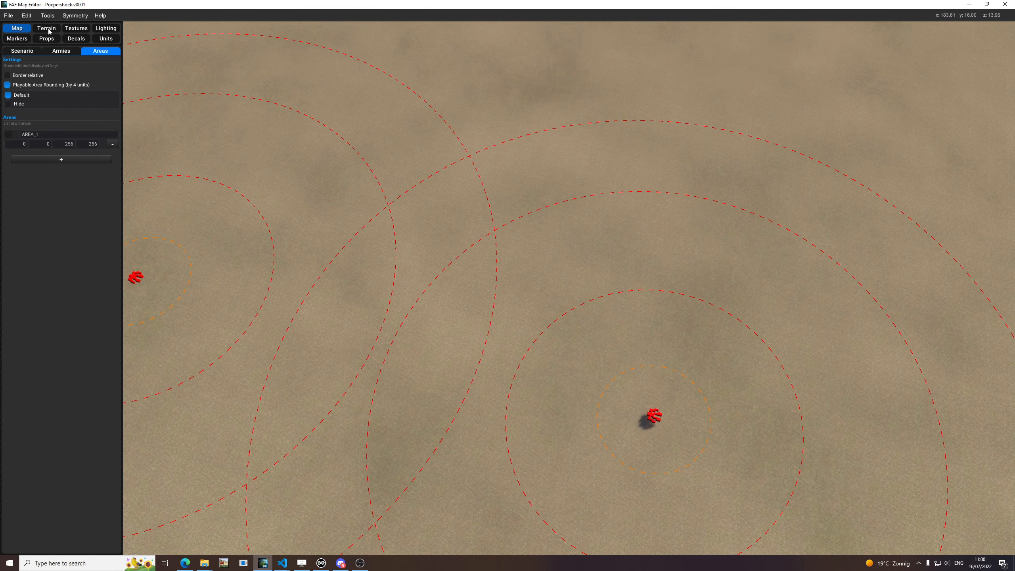
Switch to heightmap editing and select the solid round brush shape for the terrain
left_click(50, 31)
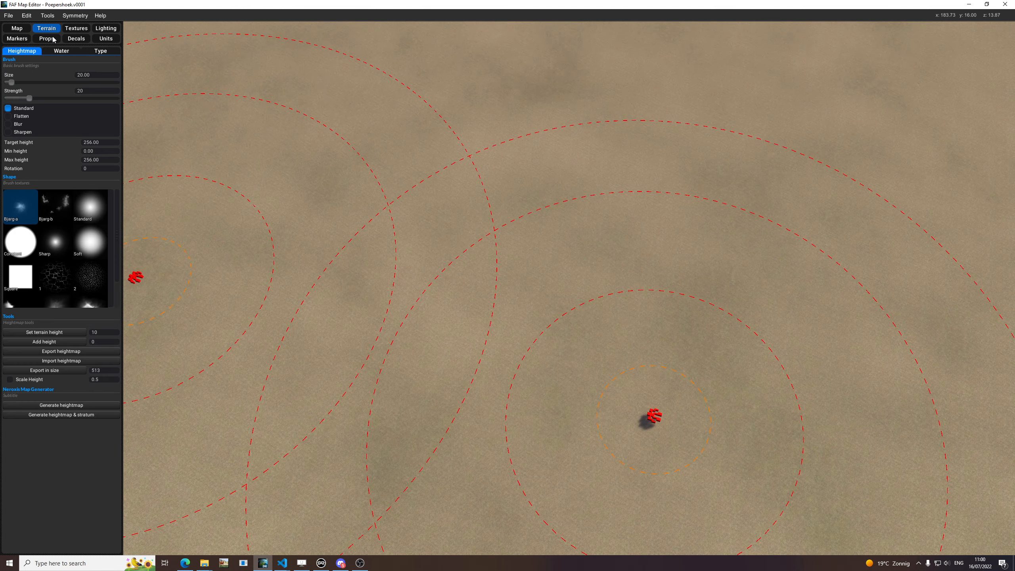
middle_click_drag(271, 181, 240, 176)
middle_click_drag(331, 168, 319, 208)
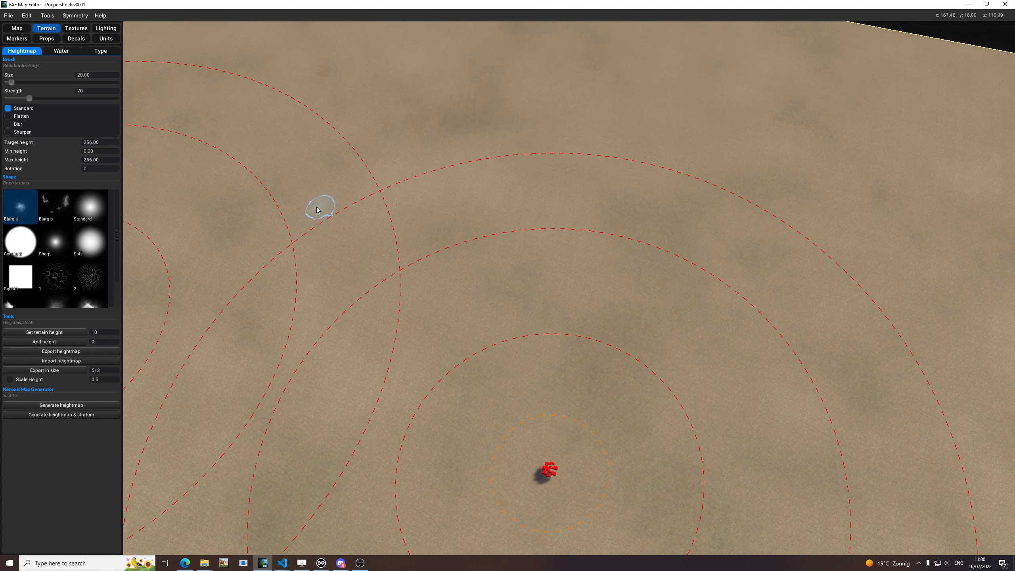
middle_click_drag(315, 136, 319, 182)
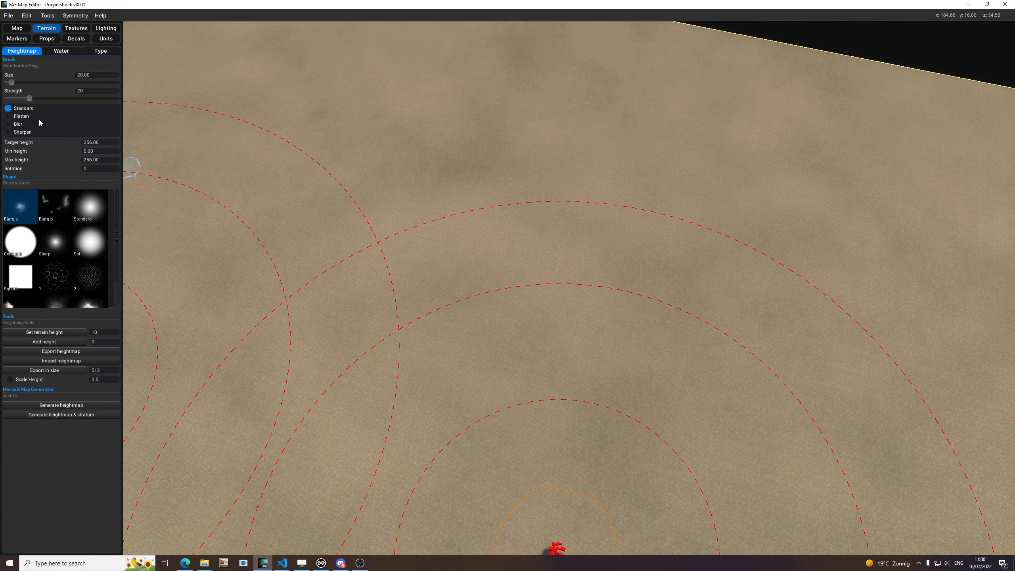
left_click(35, 240)
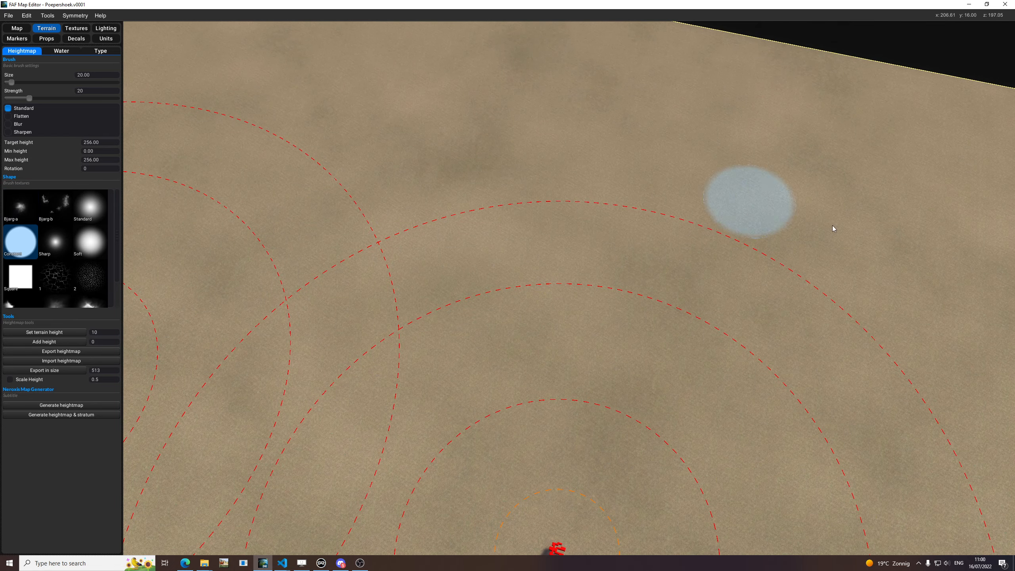
Review the terrain's water settings and its terrain type layers
left_click(62, 51)
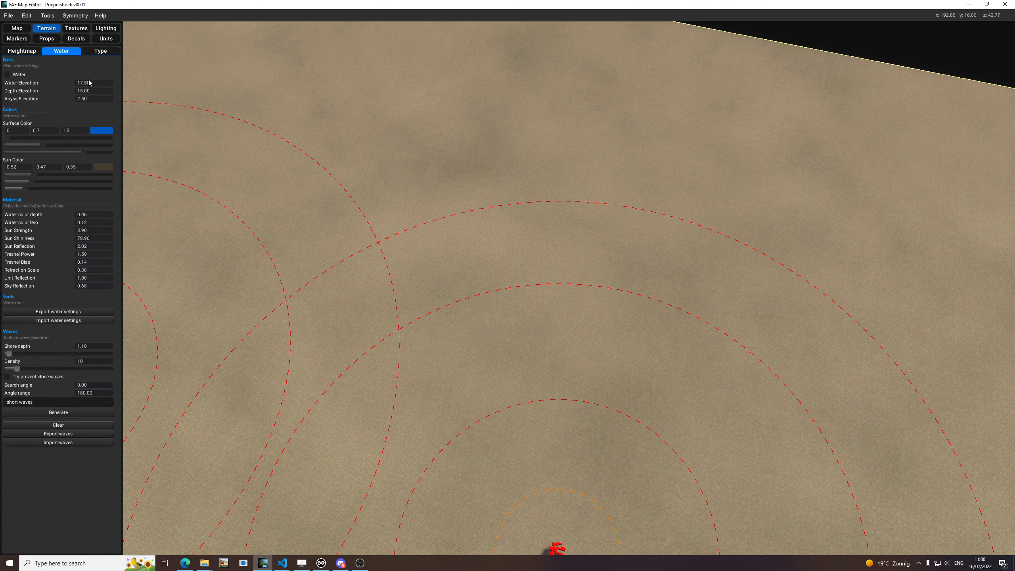
left_click(105, 52)
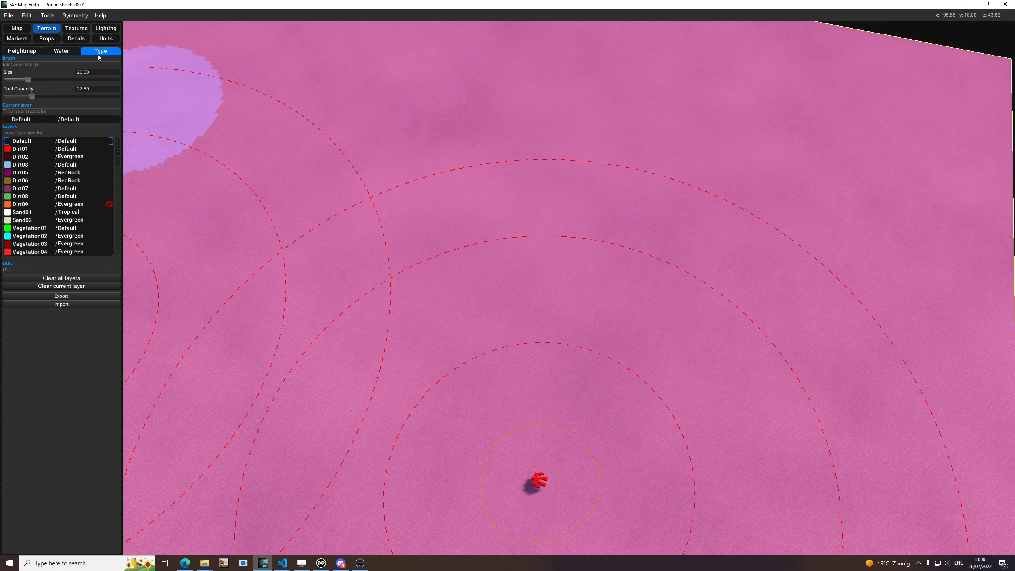
middle_click_drag(504, 176, 531, 210)
middle_click_drag(390, 184, 509, 191)
Review the texture layers and the Lower layer's stratum settings against the whole map
left_click(77, 29)
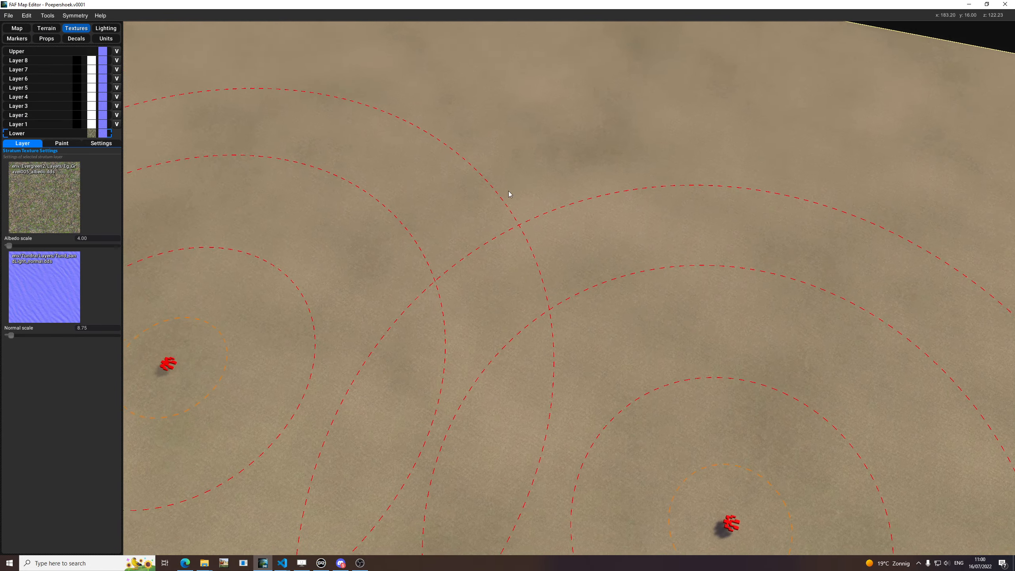
scroll(489, 343, "up", 5)
scroll(489, 346, "down", 10)
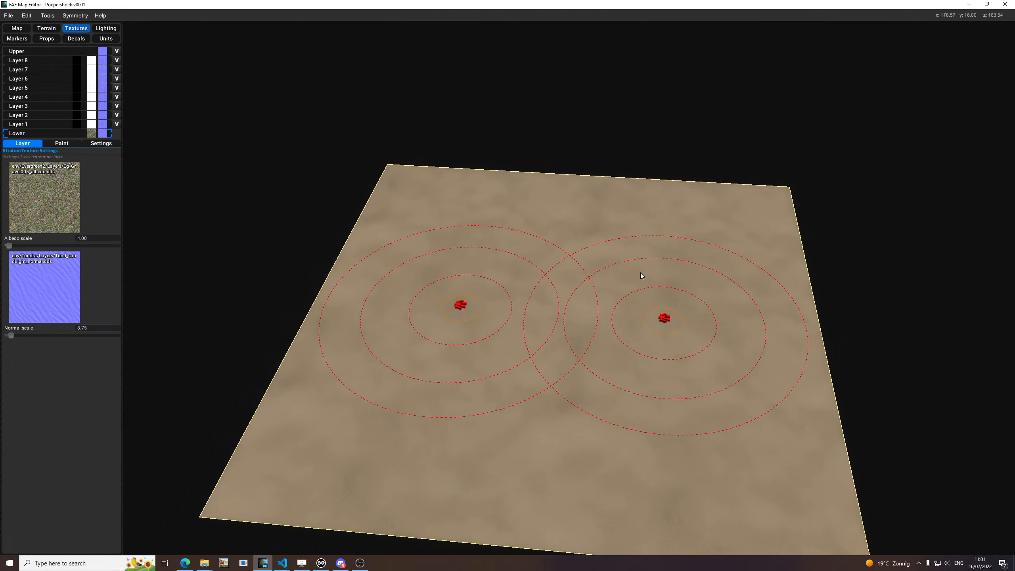
middle_click_drag(641, 274, 645, 312)
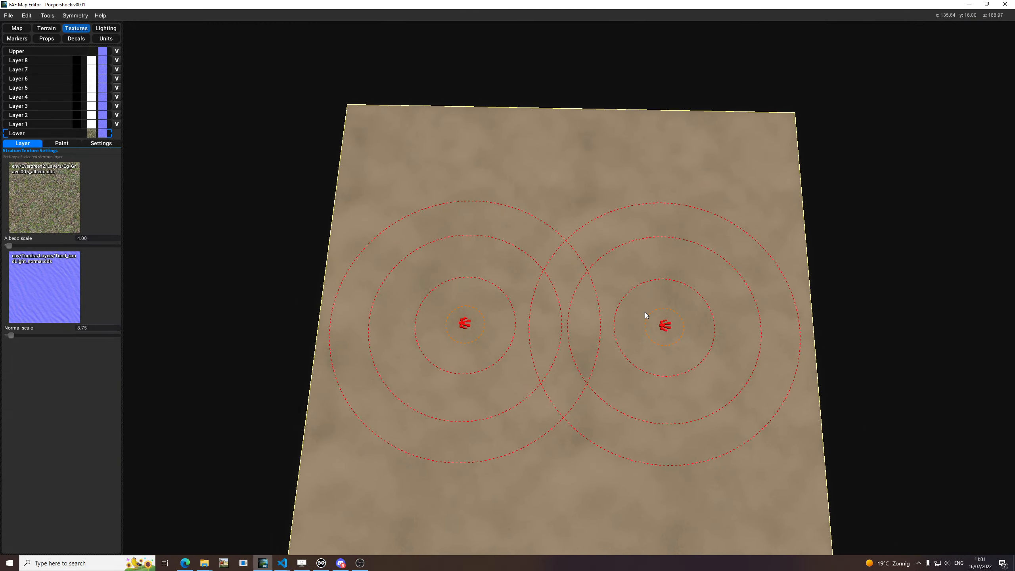
scroll(586, 243, "up", 4)
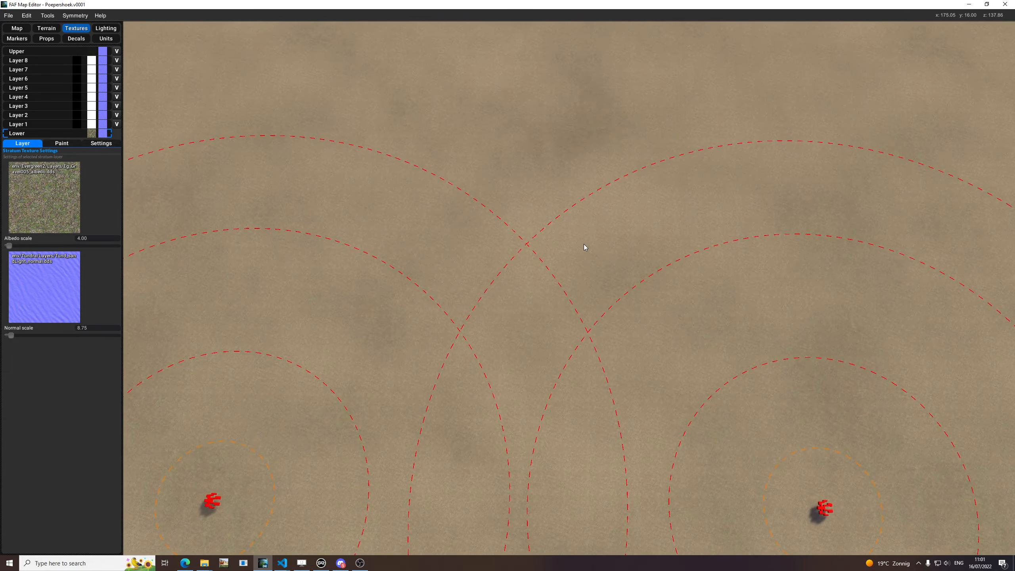
Review the map's lighting settings for sun, ambient, fog and light effects
left_click(106, 29)
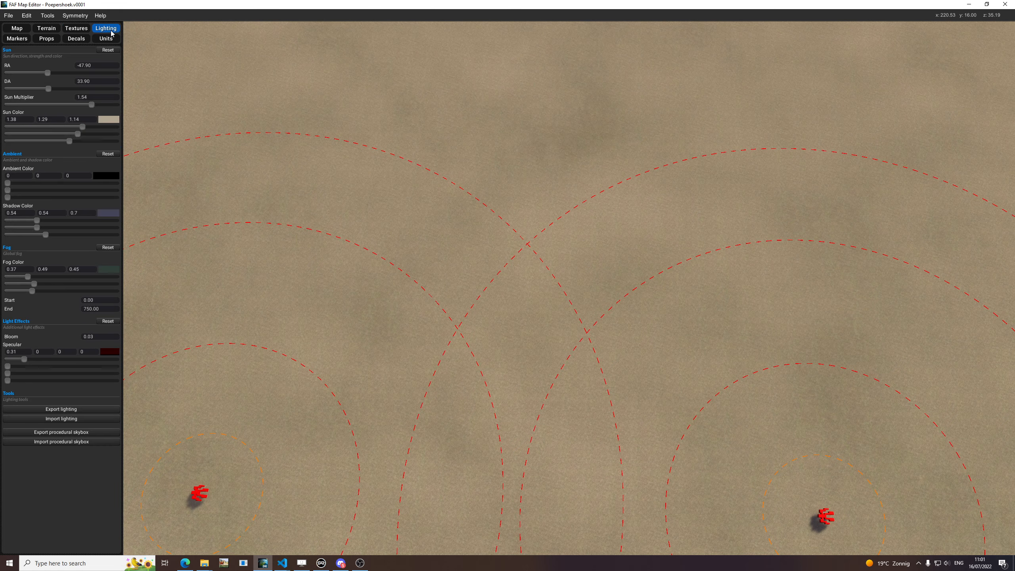
scroll(352, 194, "down", 2)
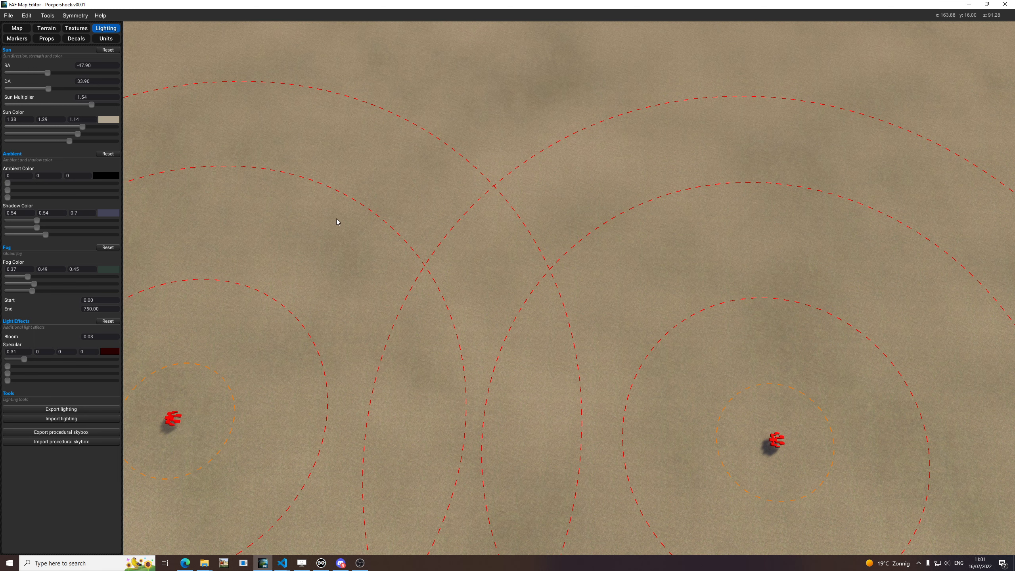
middle_click_drag(336, 219, 359, 264)
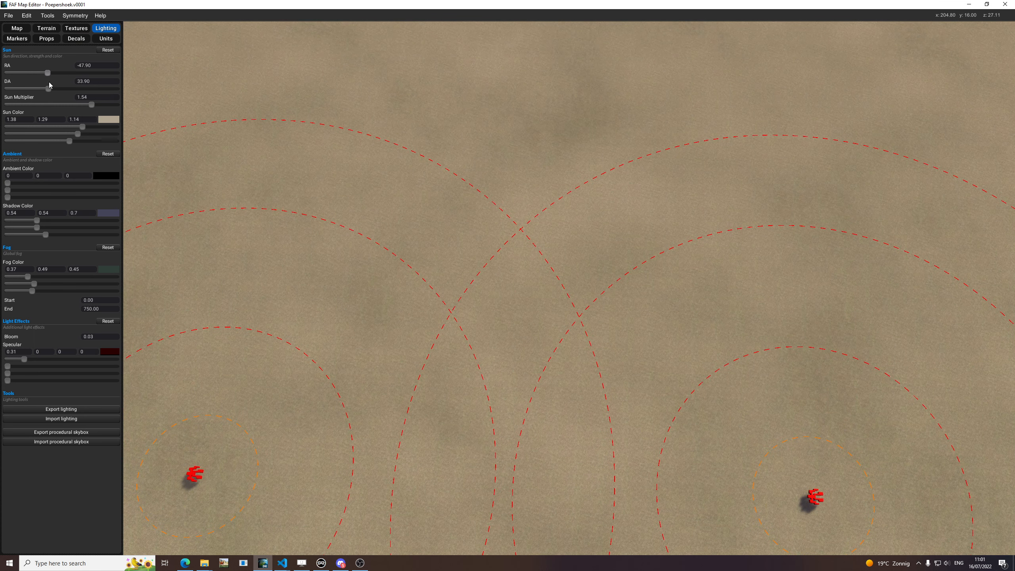
middle_click_drag(280, 153, 277, 179)
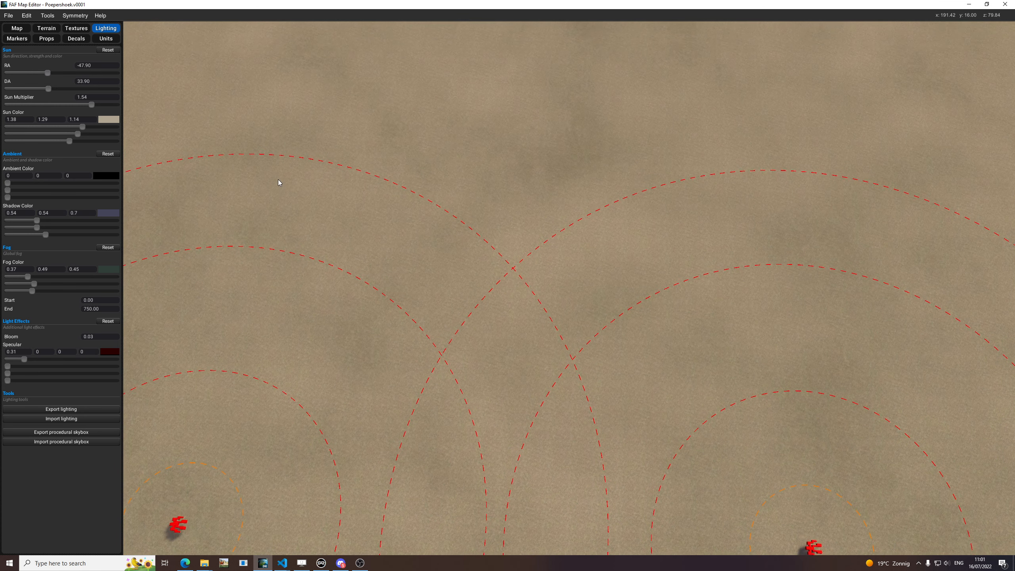
middle_click_drag(340, 211, 334, 165)
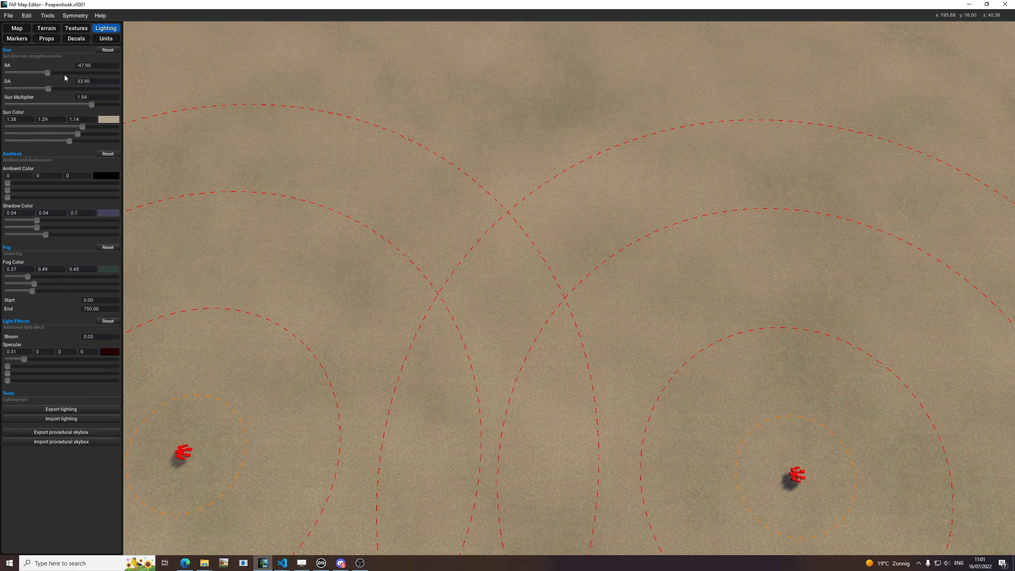
Look through the placeable marker types, trying Mass, Hydro, Defense, Expand and Rally without placing any
left_click(18, 38)
left_click(31, 93)
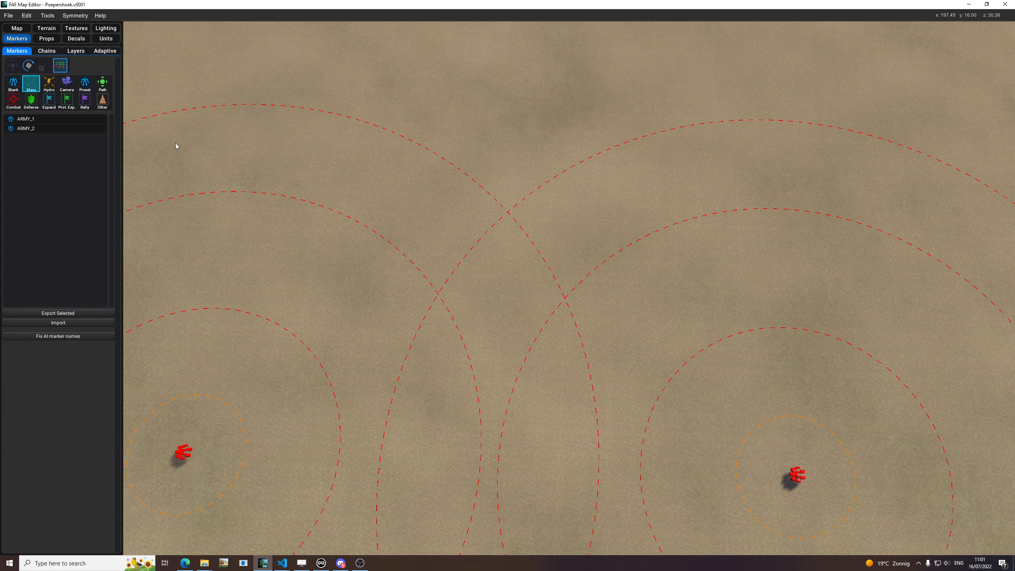
middle_click_drag(583, 306, 628, 252)
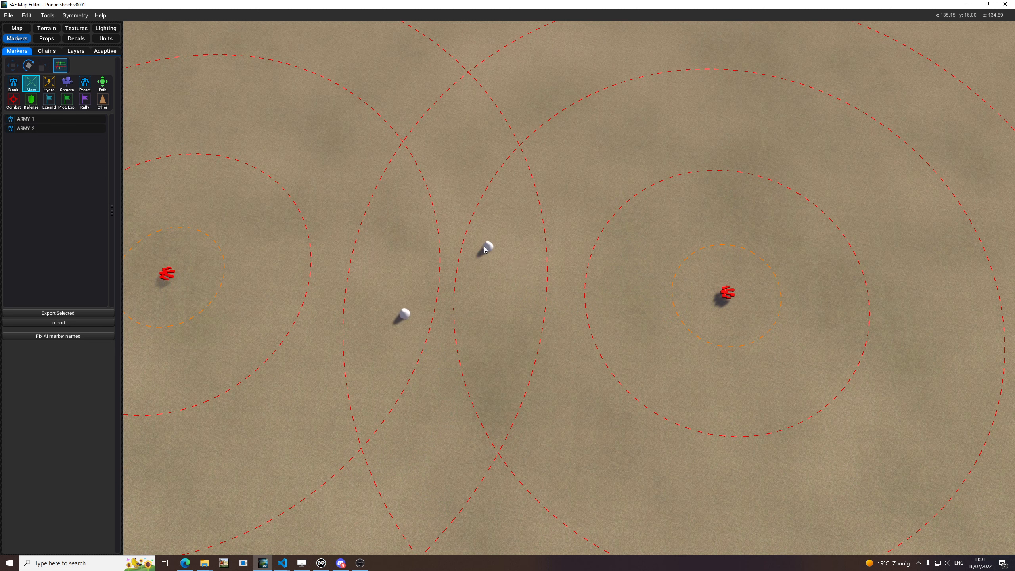
left_click(49, 84)
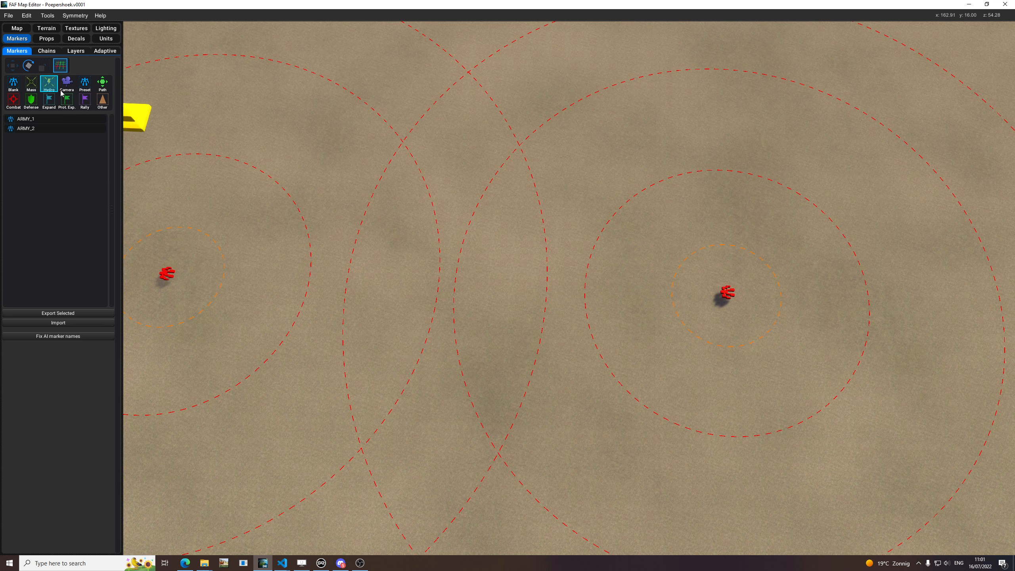
left_click(31, 103)
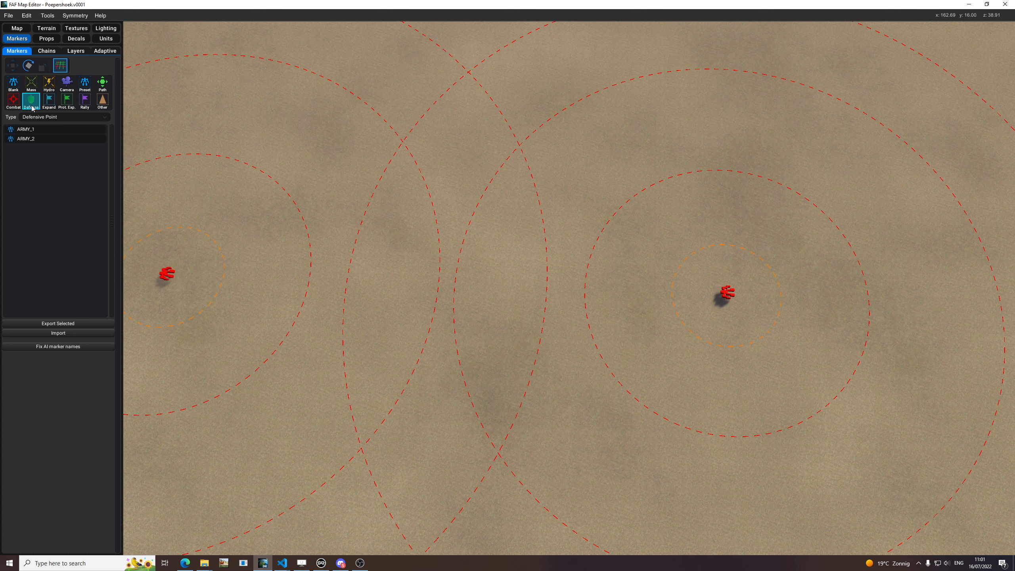
left_click(54, 107)
left_click(82, 103)
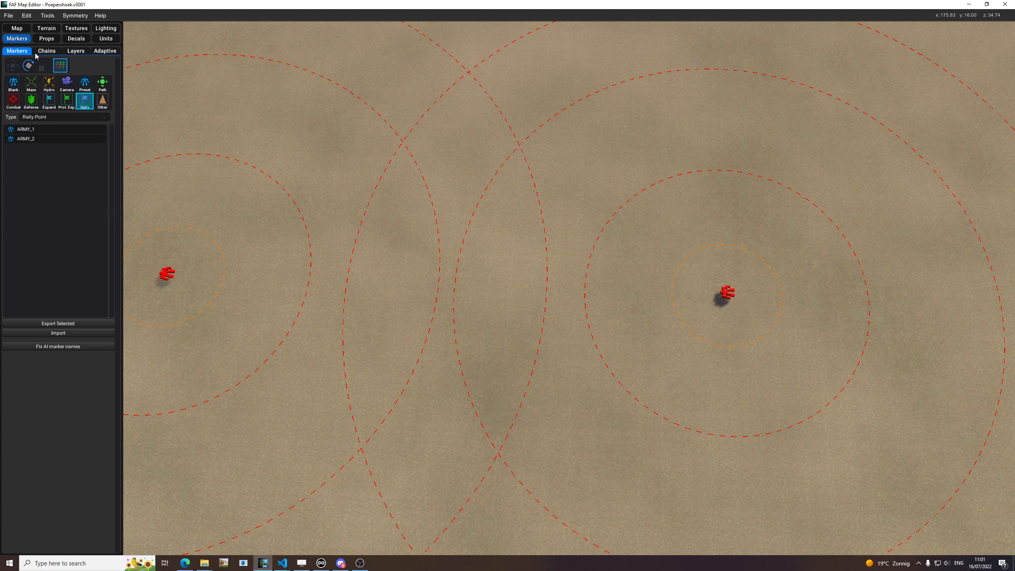
Review the prop editing and painting settings, and browse the aeon, cybran and paradise props in the Resource Browser
left_click(47, 39)
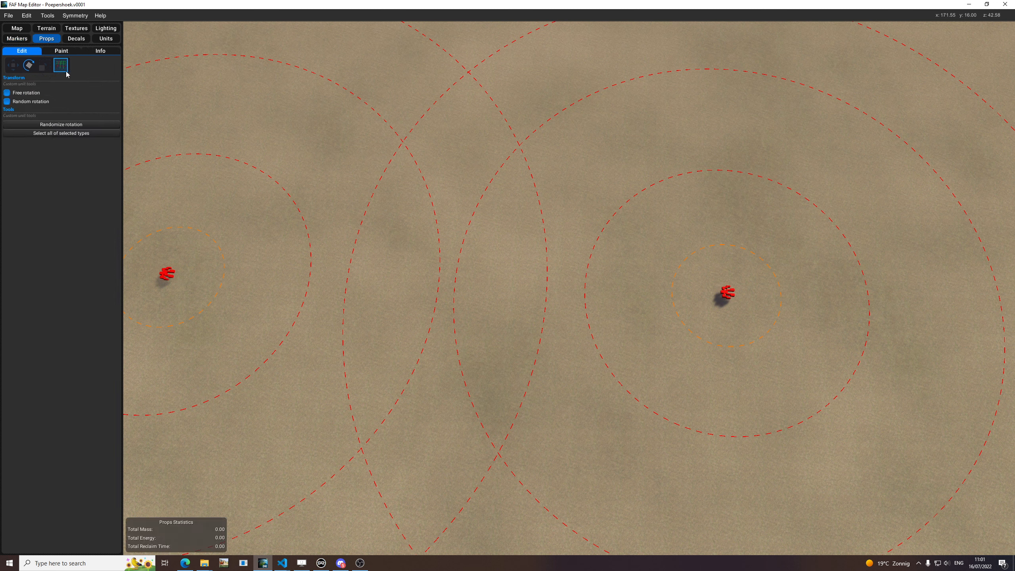
left_click(65, 52)
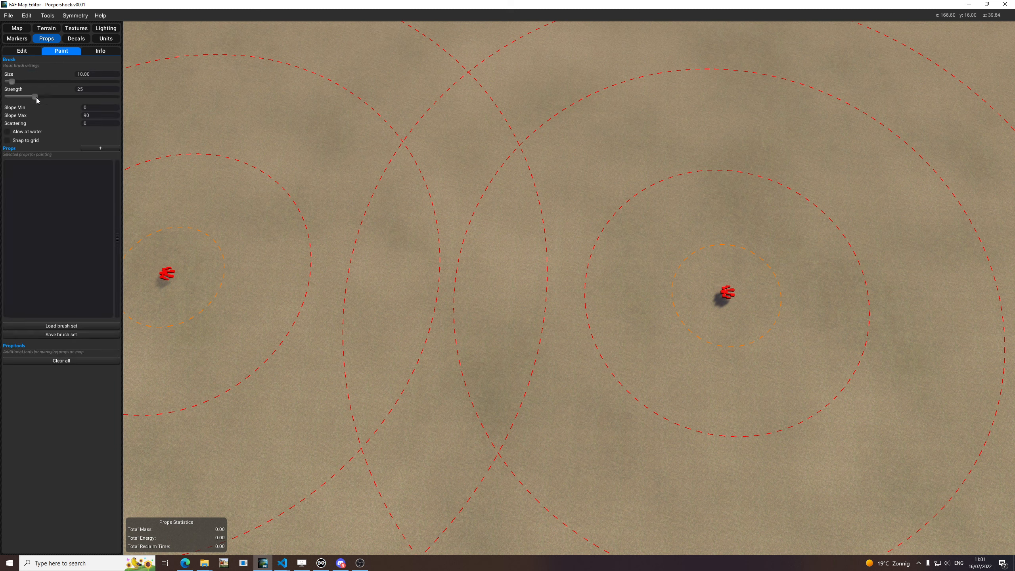
left_click(97, 148)
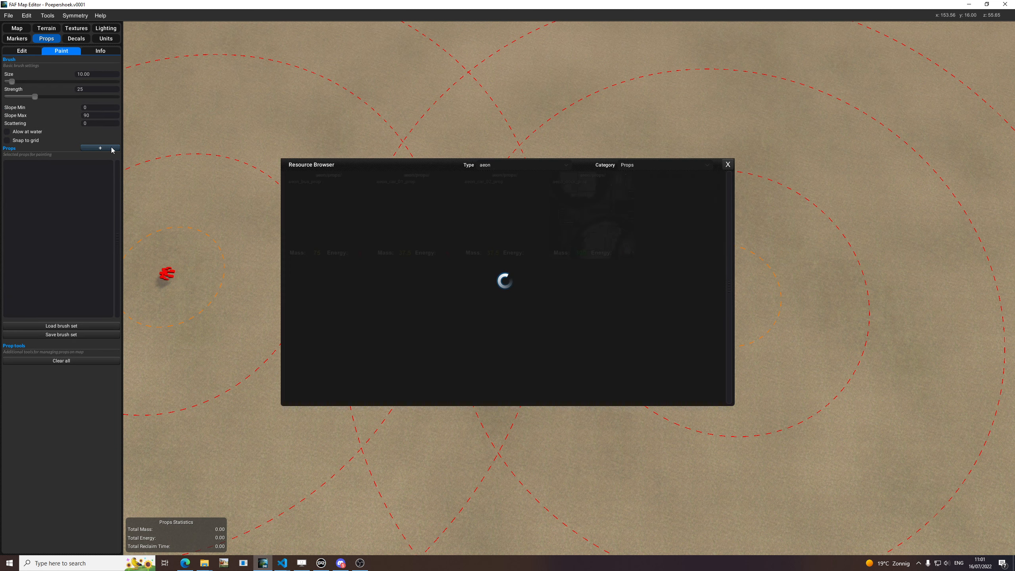
left_click(509, 166)
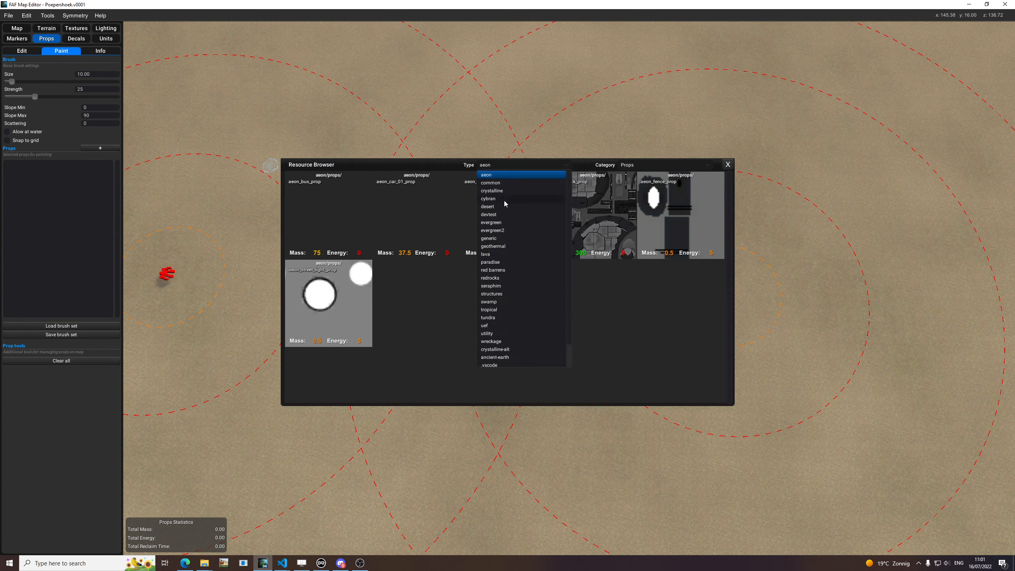
left_click(489, 199)
left_click(512, 167)
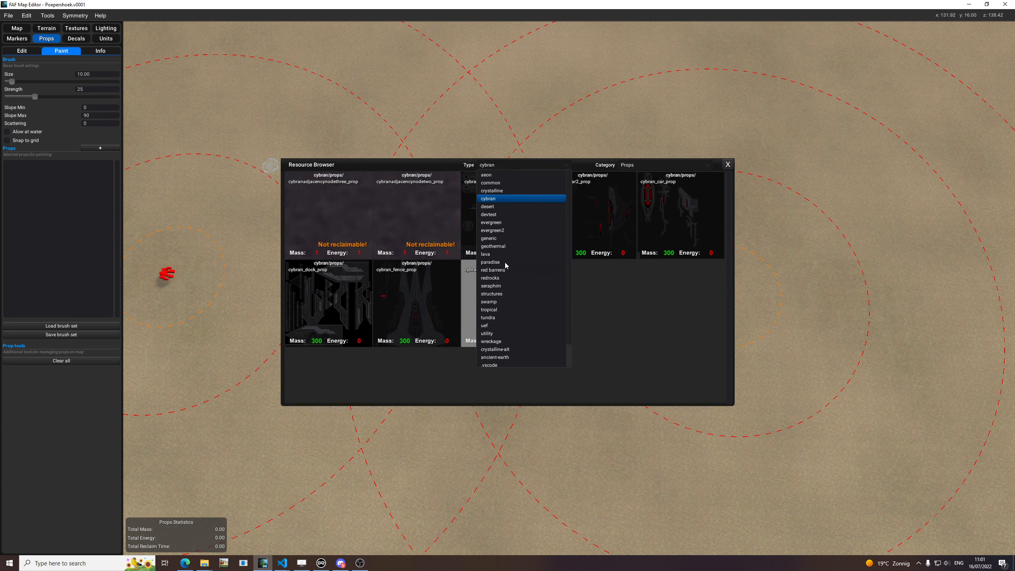
left_click(492, 262)
left_click(725, 166)
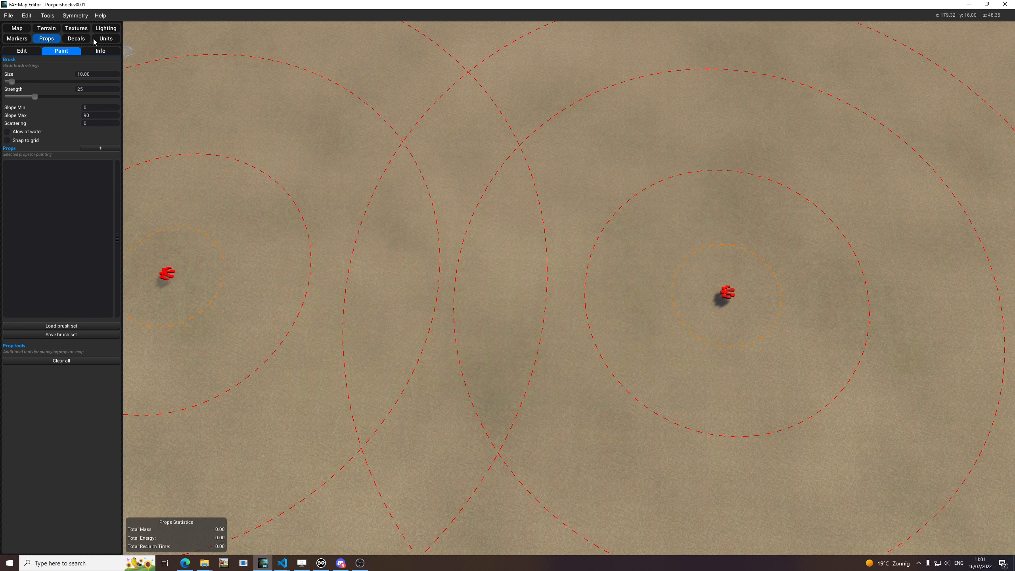
Add a new Albedo decal type using the eg_boulder006_albedo texture from the evergreen2 decals as its colour
left_click(76, 39)
mouse_move(373, 184)
middle_mouse_down()
mouse_move(300, 169)
mouse_move(294, 183)
middle_mouse_up()
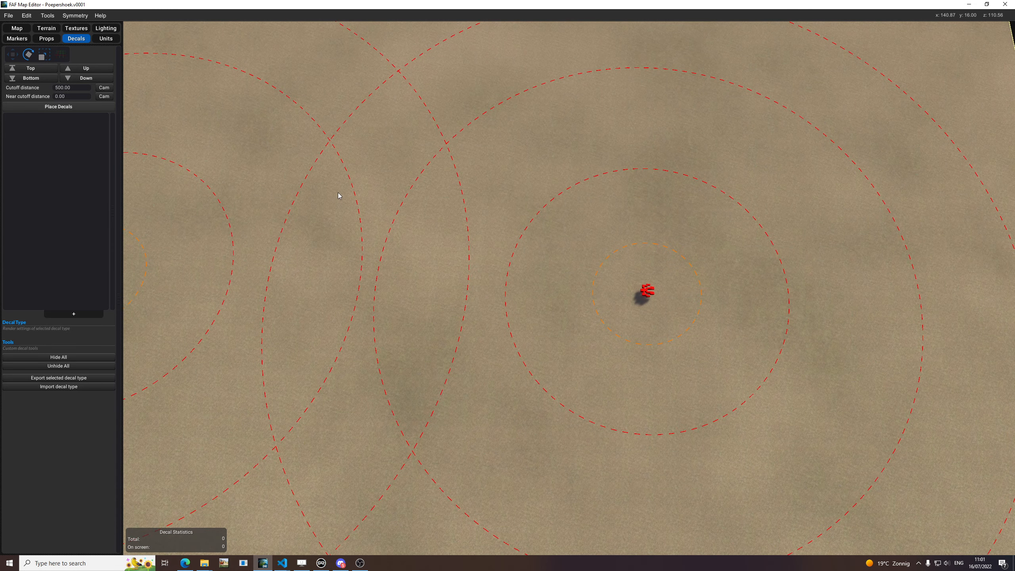
left_click(73, 314)
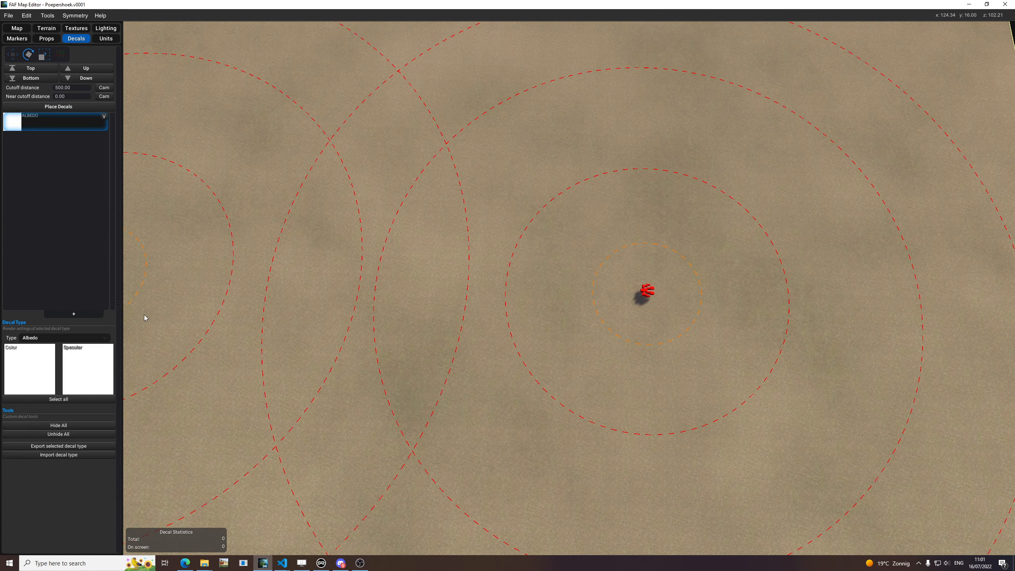
left_click(30, 369)
left_click(546, 167)
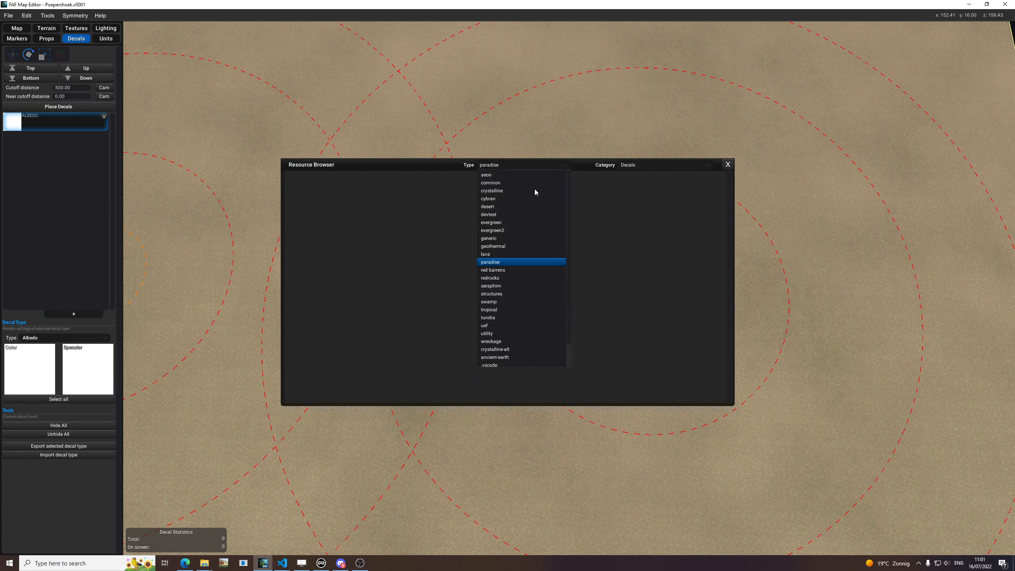
left_click(493, 231)
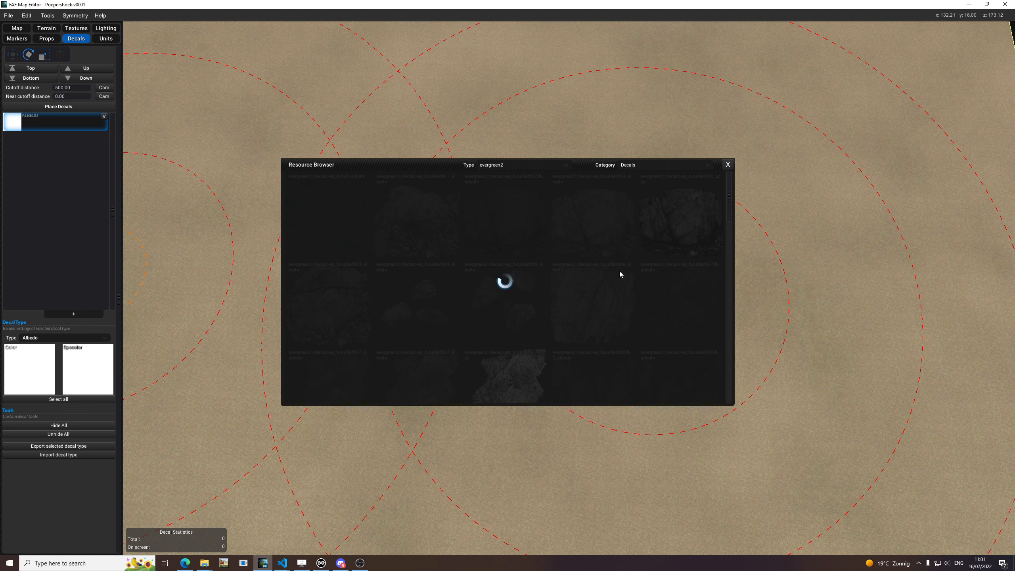
left_click_drag(608, 265, 20, 356)
Place the boulder decal on the ground near the left army start, stop placing decals and select the placed one
left_click(241, 284)
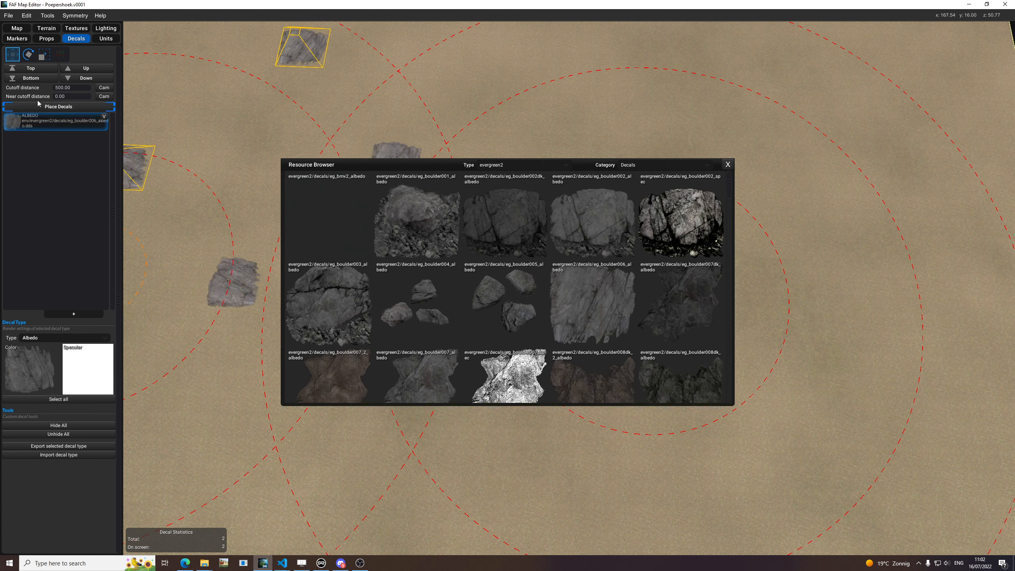
left_click(39, 105)
scroll(255, 291, "up", 3)
left_click(234, 274)
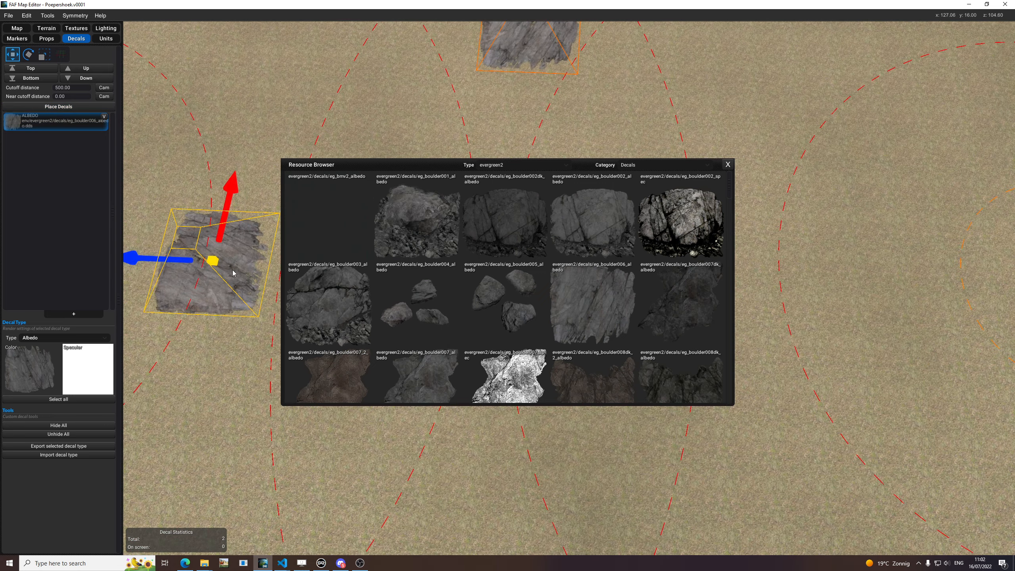
left_click(234, 160)
Look at the unit groups of each army, closing the Resource Browser to clear the map view
left_click(111, 41)
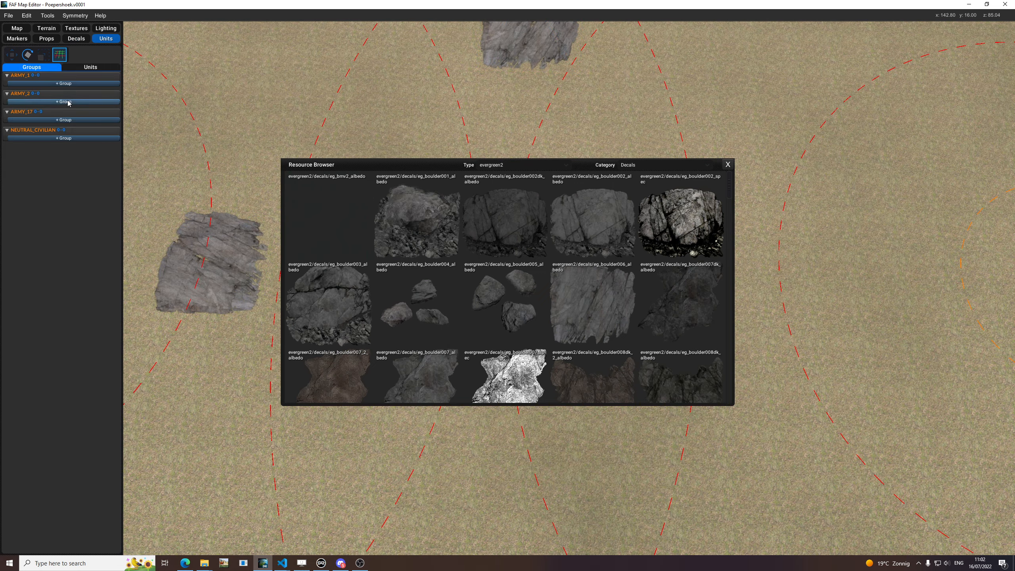
left_click(728, 165)
scroll(576, 227, "down", 5)
scroll(397, 332, "up", 10)
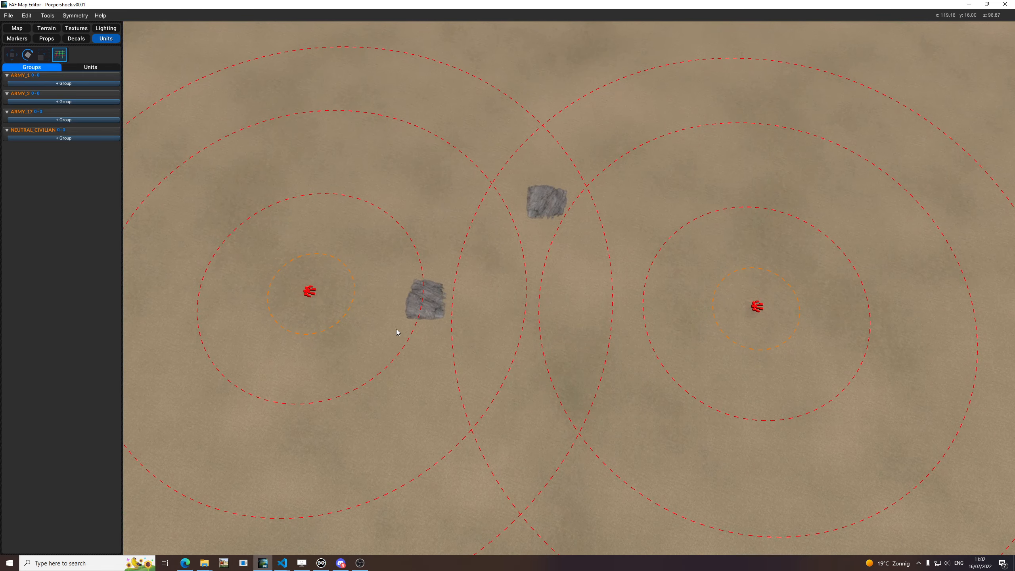
Delete the placed boulder decals from the map
left_click(19, 40)
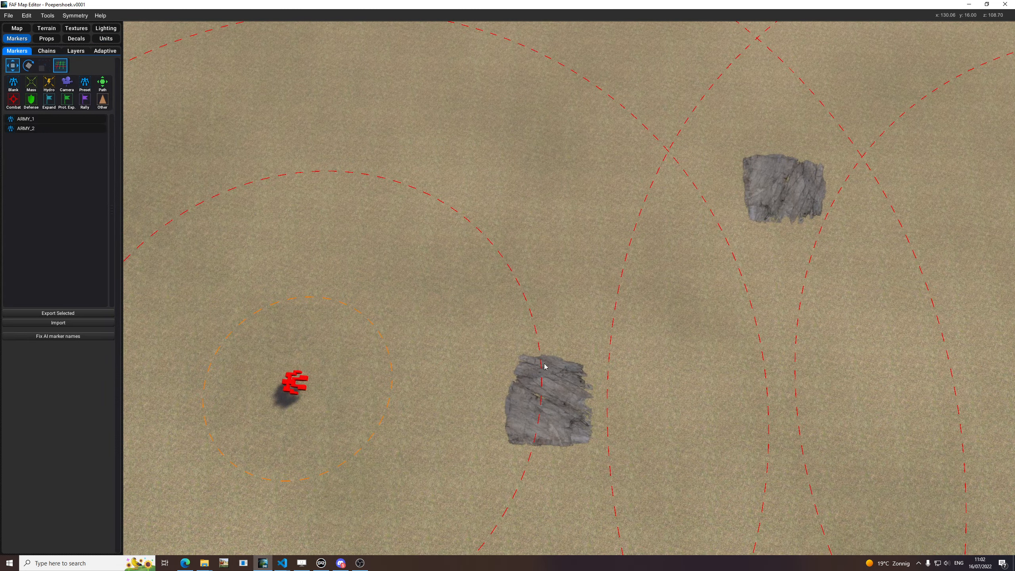
left_click(84, 39)
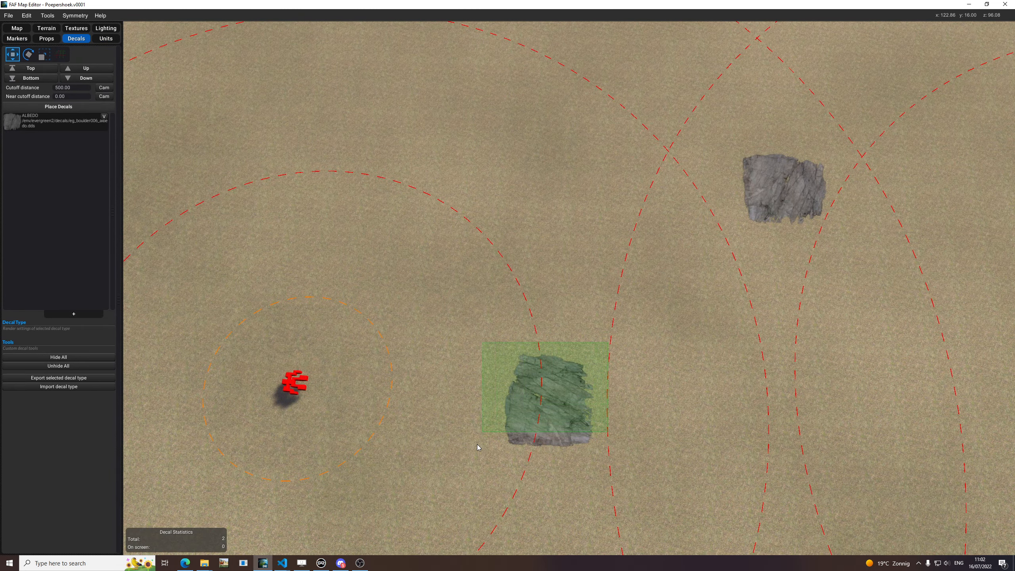
left_click(496, 444)
key("Delete")
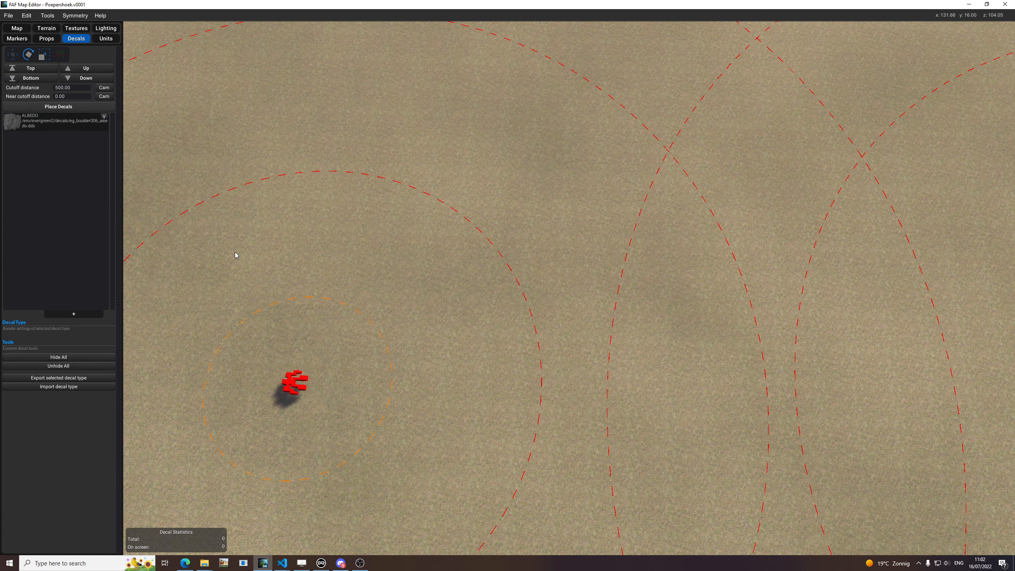
Bring up the terrain's heightmap brush settings and examine the map around the army start markers from far and near
left_click(44, 31)
left_click(22, 50)
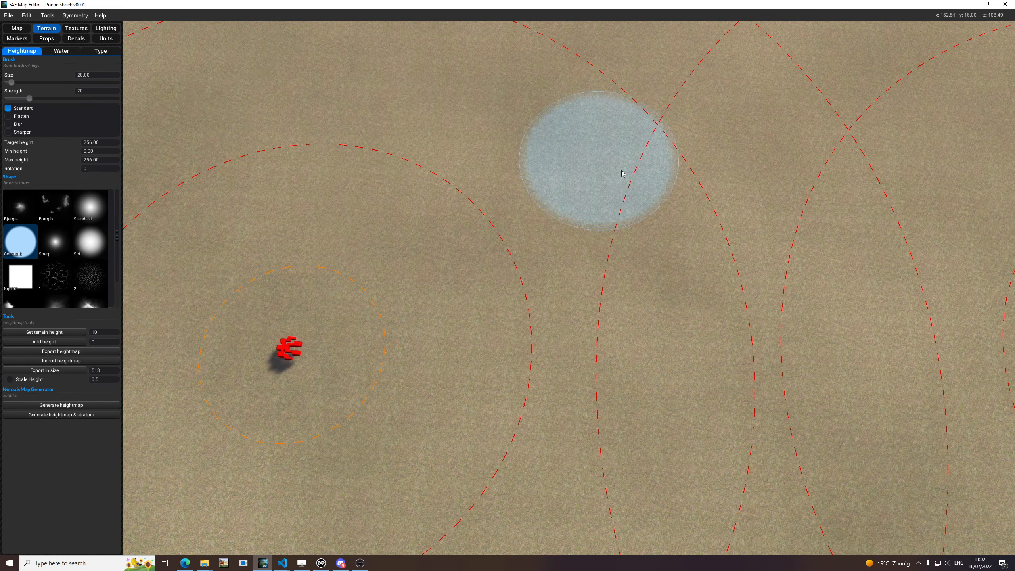
scroll(622, 174, "down", 5)
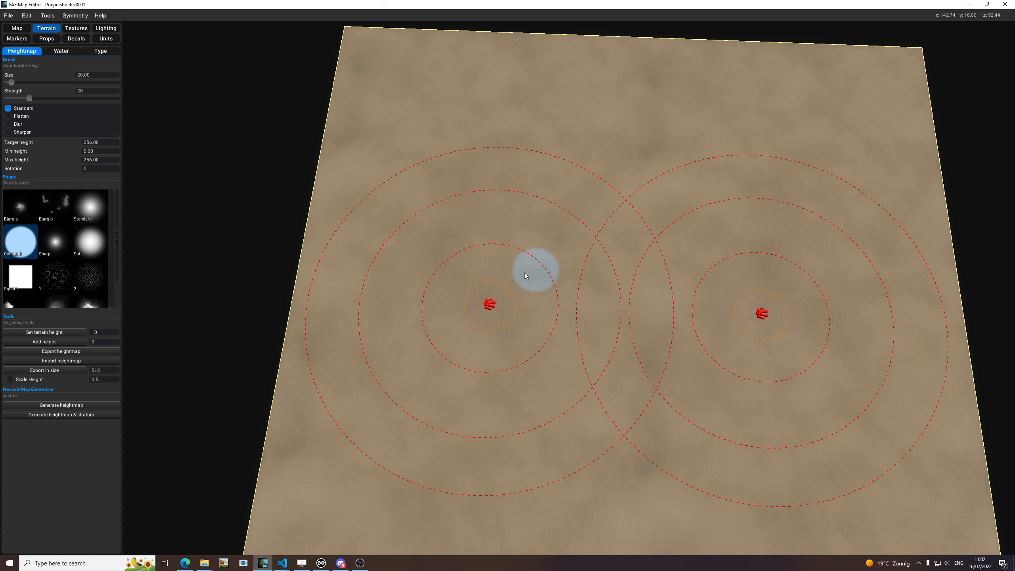
scroll(505, 278, "up", 5)
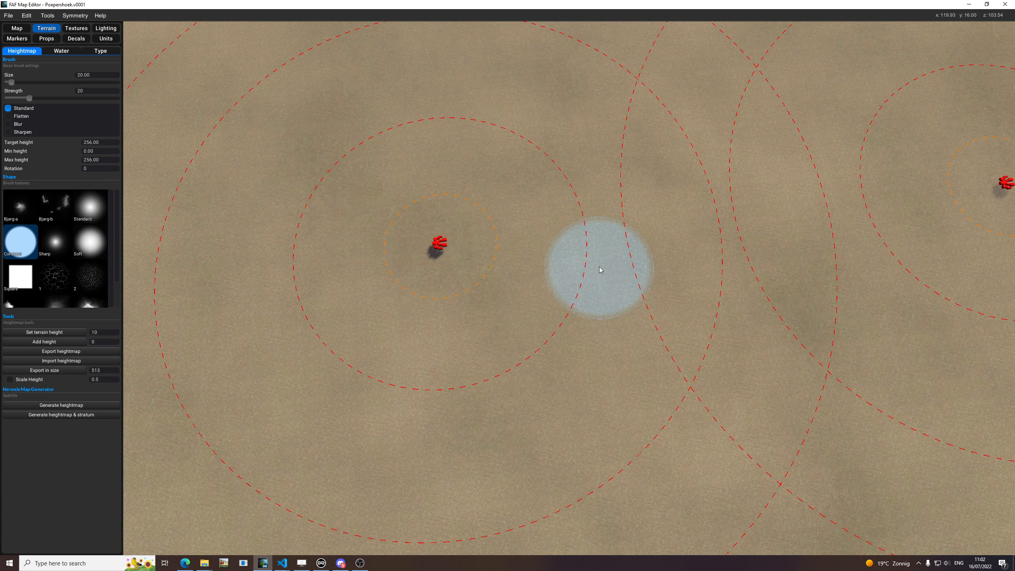
middle_click_drag(601, 267, 611, 316)
middle_click_drag(548, 289, 574, 245)
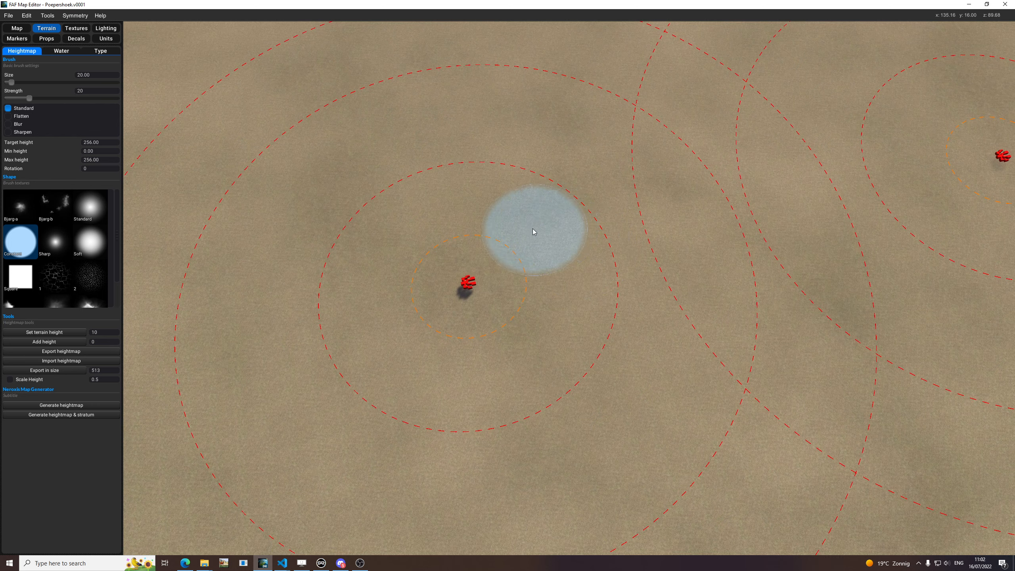
mouse_move(475, 233)
middle_mouse_down()
mouse_move(606, 184)
mouse_move(437, 221)
mouse_move(549, 275)
mouse_move(487, 230)
mouse_move(477, 264)
mouse_move(525, 276)
mouse_move(487, 250)
mouse_move(531, 267)
mouse_move(492, 283)
mouse_move(527, 287)
middle_mouse_up()
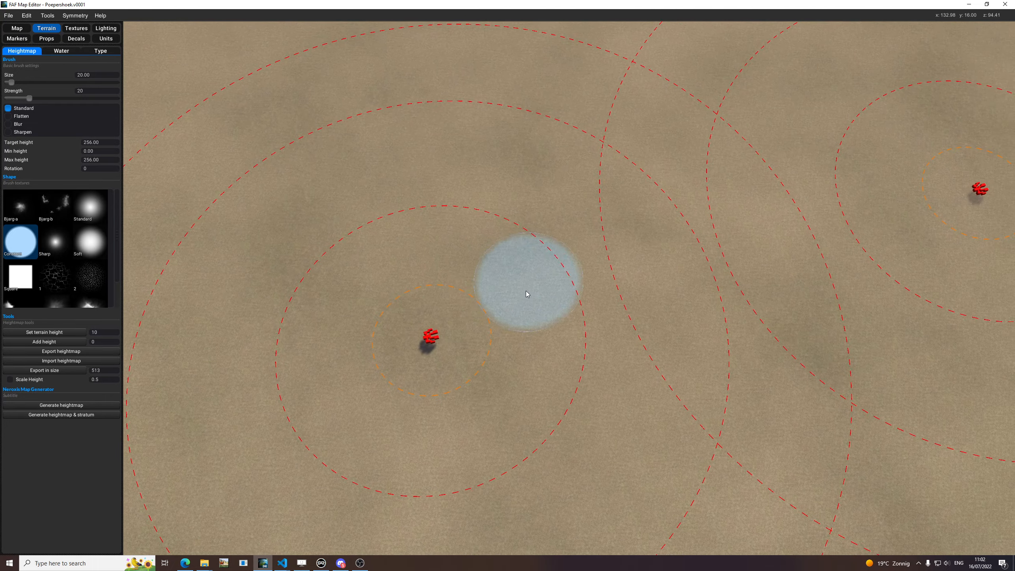
scroll(521, 299, "down", 5)
scroll(715, 307, "up", 4)
scroll(453, 297, "down", 4)
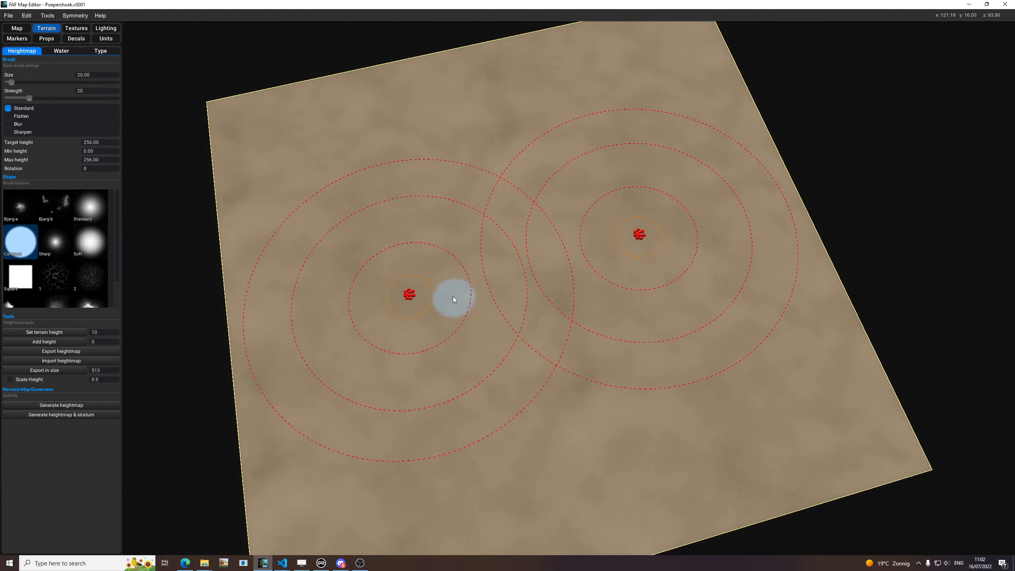
scroll(442, 306, "up", 5)
scroll(477, 263, "down", 2)
middle_click_drag(477, 263, 491, 305)
key("space")
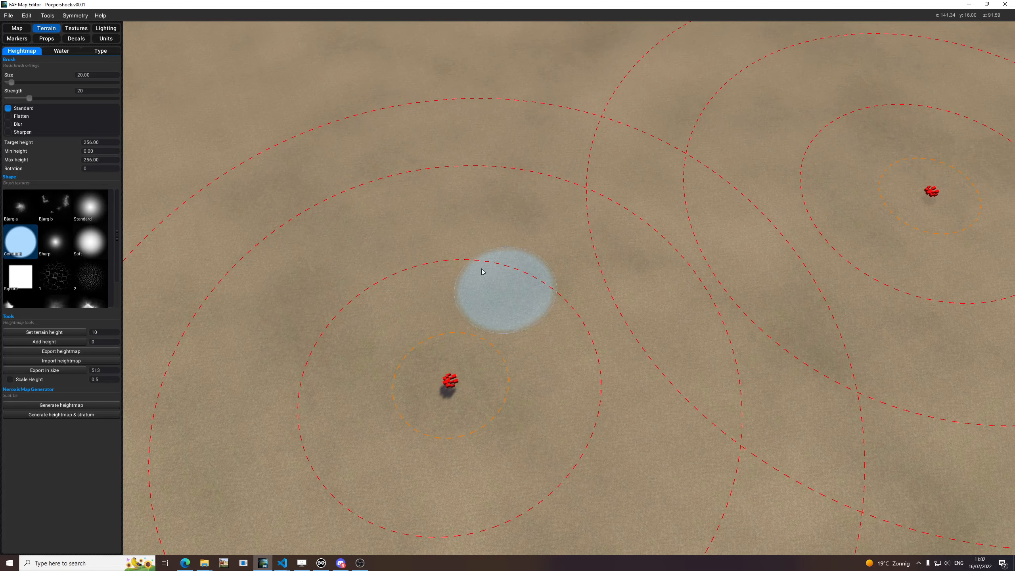
middle_click_drag(336, 160, 357, 195)
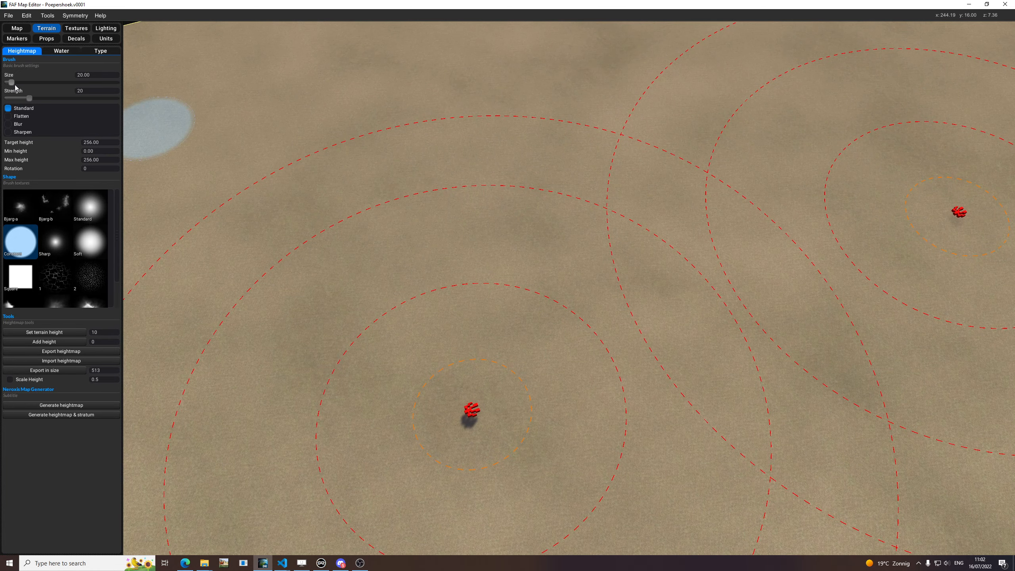
Set the heightmap brush size to 24.57 and its strength to 60
left_click_drag(11, 83, 12, 83)
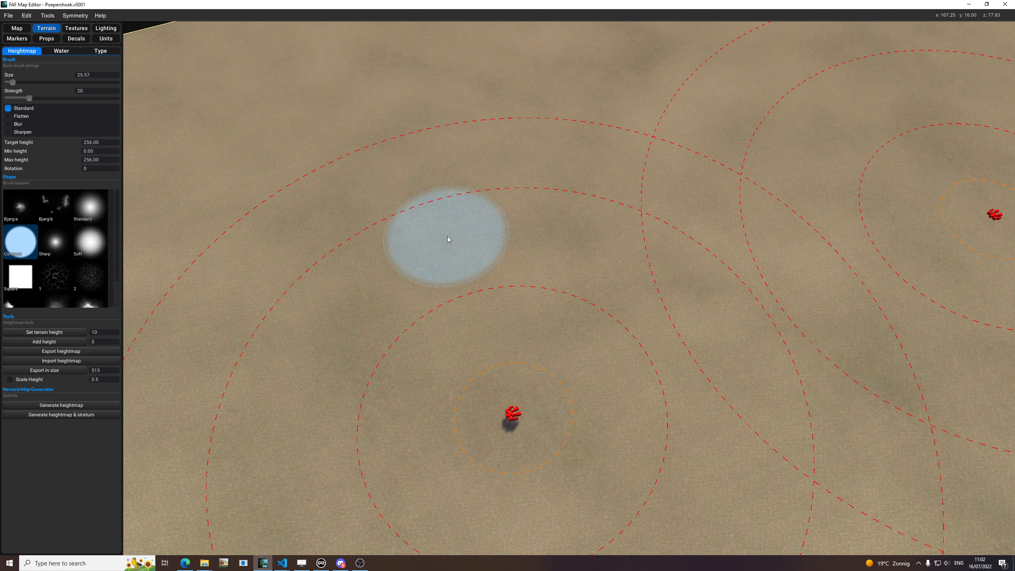
mouse_move(448, 236)
left_mouse_down()
mouse_move(460, 235)
mouse_move(441, 235)
left_mouse_up()
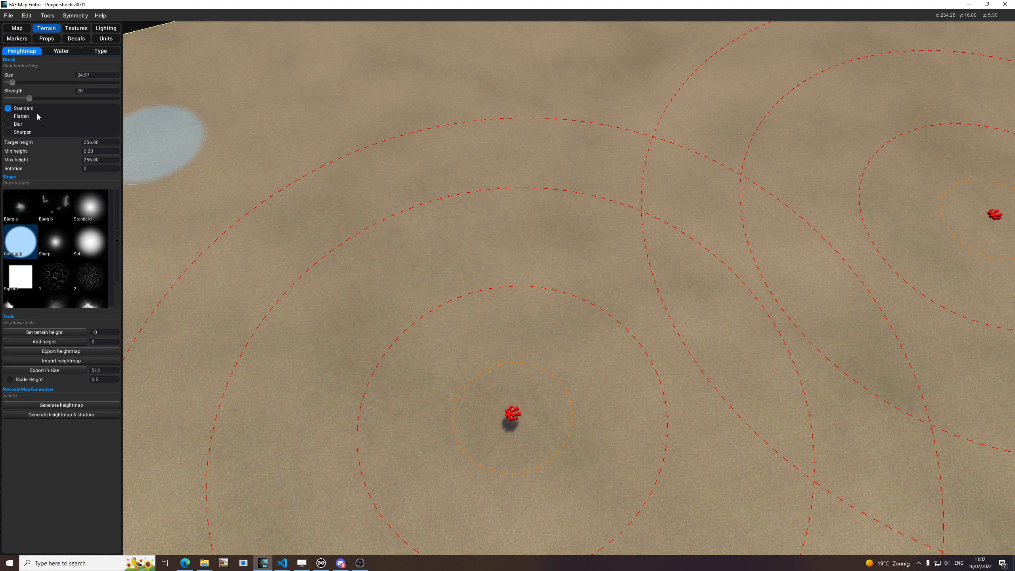
left_click_drag(29, 100, 72, 98)
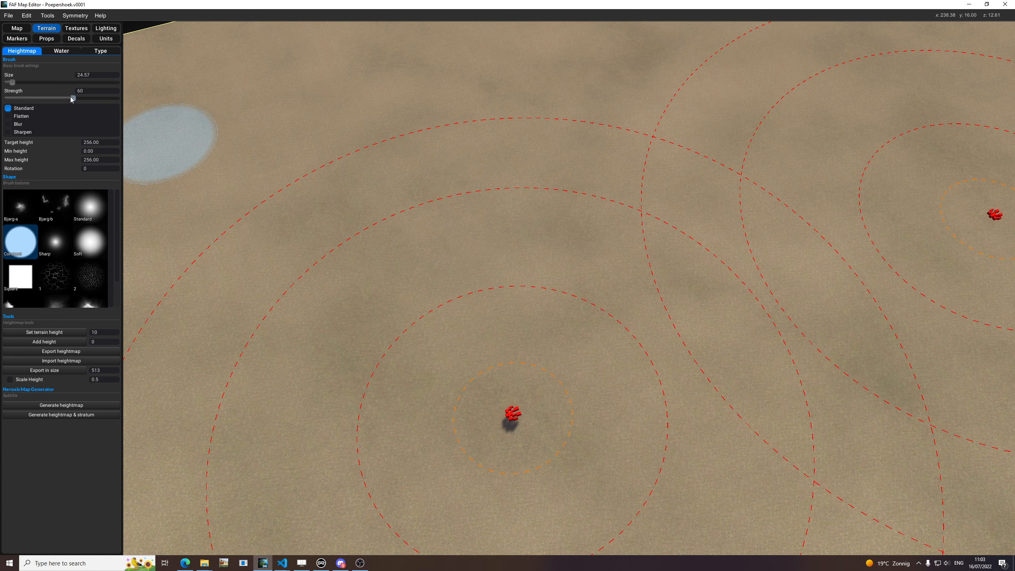
Try raising the terrain beyond the army start marker with the brush strength at 100, and undo it
left_click_drag(71, 99, 117, 100)
left_click_drag(499, 247, 532, 252)
middle_click_drag(725, 280, 724, 313)
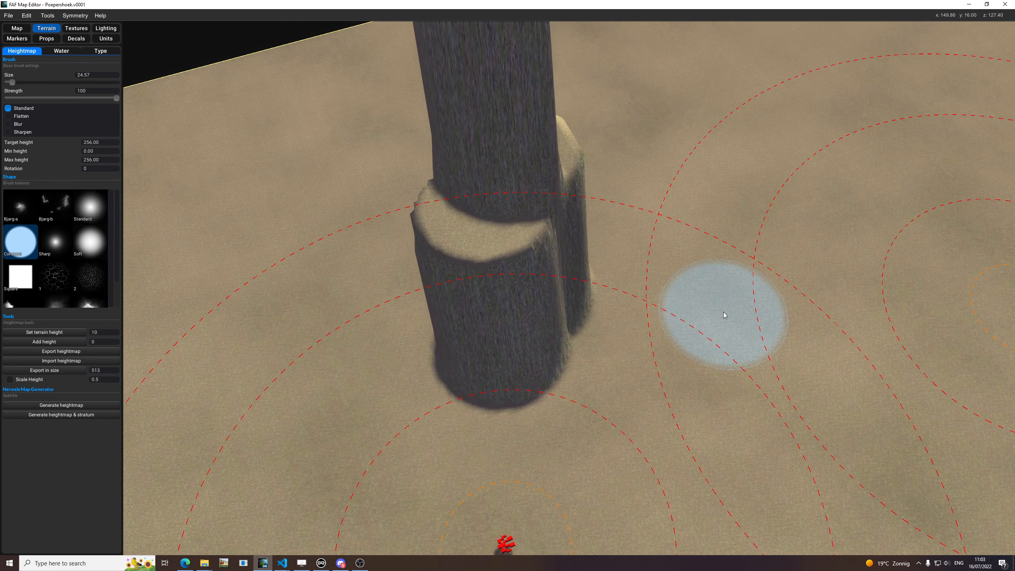
key("ctrl+z")
Try raising low circular mounds near the army start with the brush strength at 2, and undo them
mouse_move(116, 98)
left_mouse_down()
mouse_move(2, 99)
mouse_move(11, 100)
left_mouse_up()
left_click(430, 389)
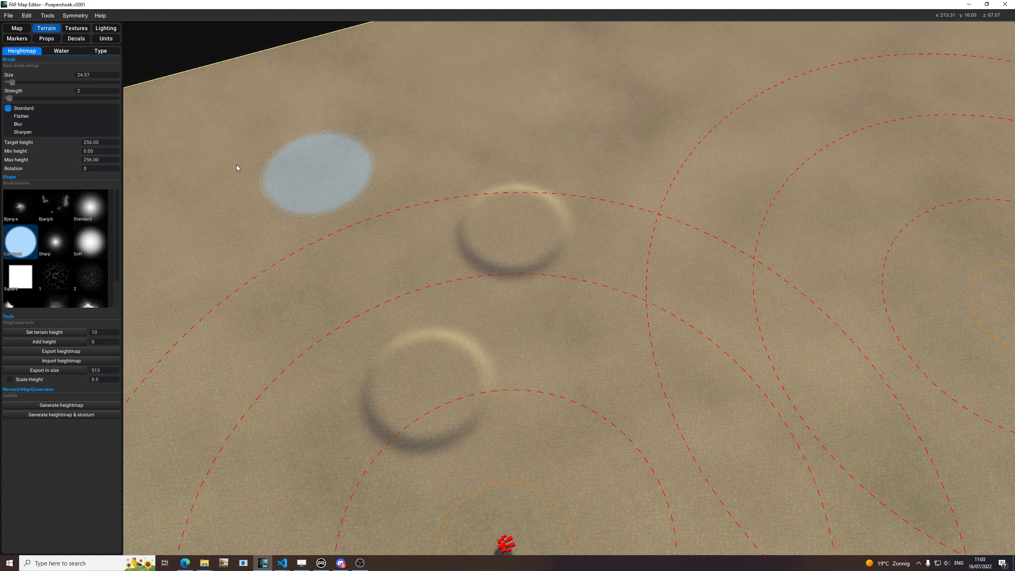
key("ctrl+z")
Adjust the heightmap brush to a size of 22.57 and a strength of 33
left_click_drag(11, 99, 17, 99)
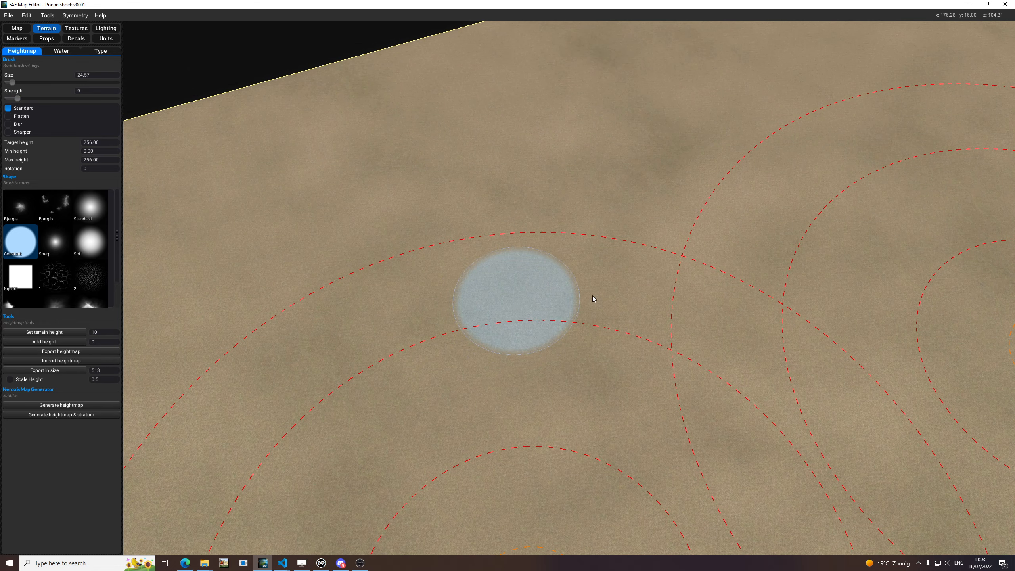
key("g")
key("g")
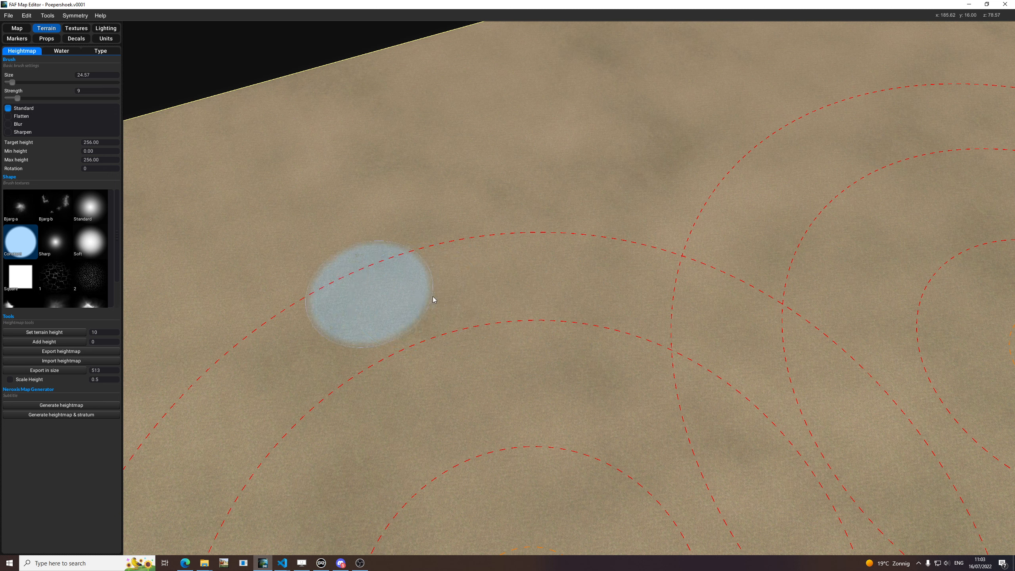
mouse_move(430, 307)
left_mouse_down()
mouse_move(490, 303)
mouse_move(458, 307)
mouse_move(473, 319)
mouse_move(448, 318)
mouse_move(497, 325)
mouse_move(473, 322)
left_mouse_up()
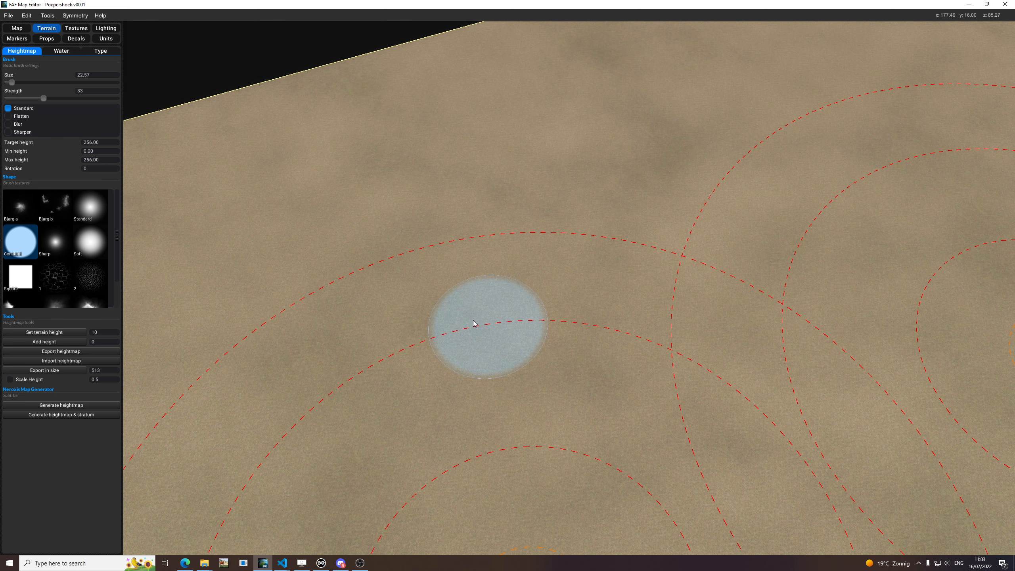
Try the Blur brush mode and switch the heightmap brush to Sharpen
left_click(8, 123)
left_click(8, 134)
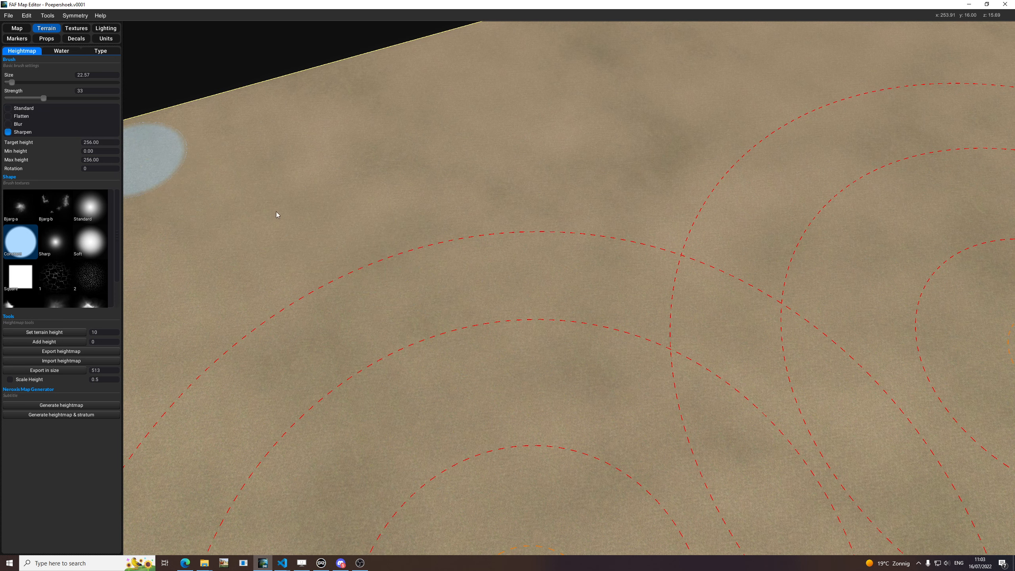
middle_click_drag(370, 244, 337, 220)
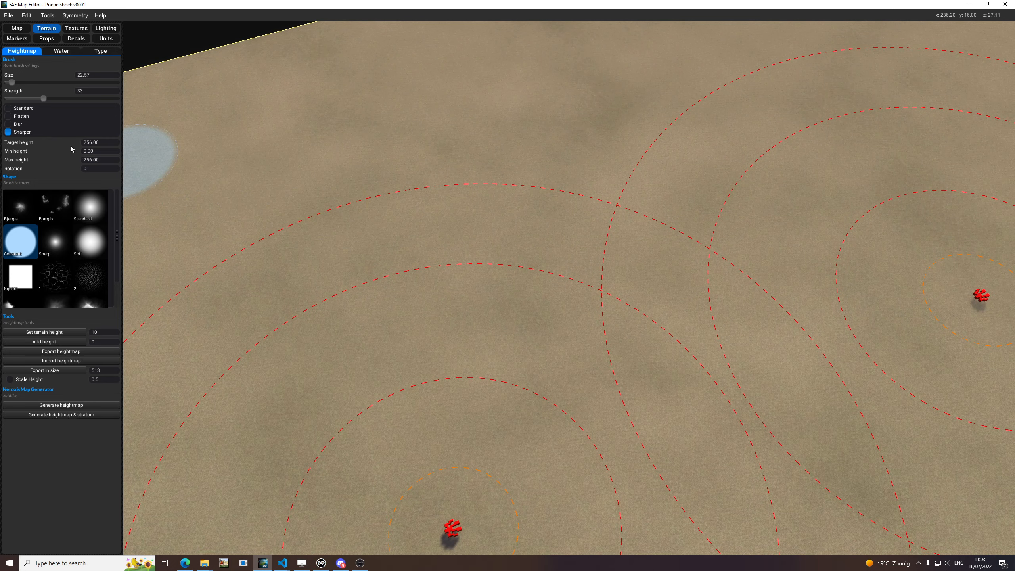
Switch the heightmap brush from Sharpen to Blur mode
left_click(8, 132)
scroll(440, 200, "up", 3)
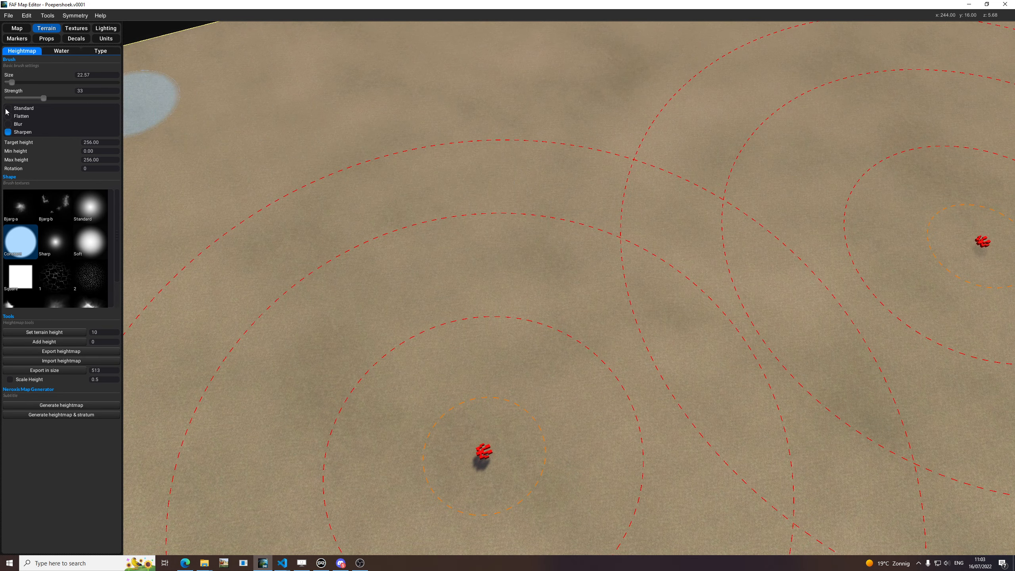
middle_click_drag(404, 214, 415, 171)
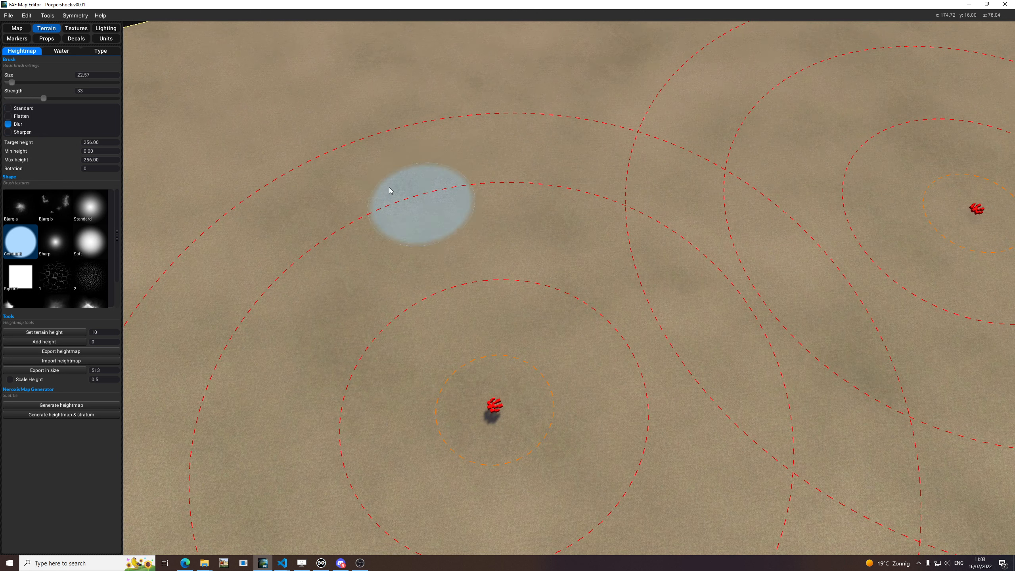
middle_click_drag(286, 244, 276, 219)
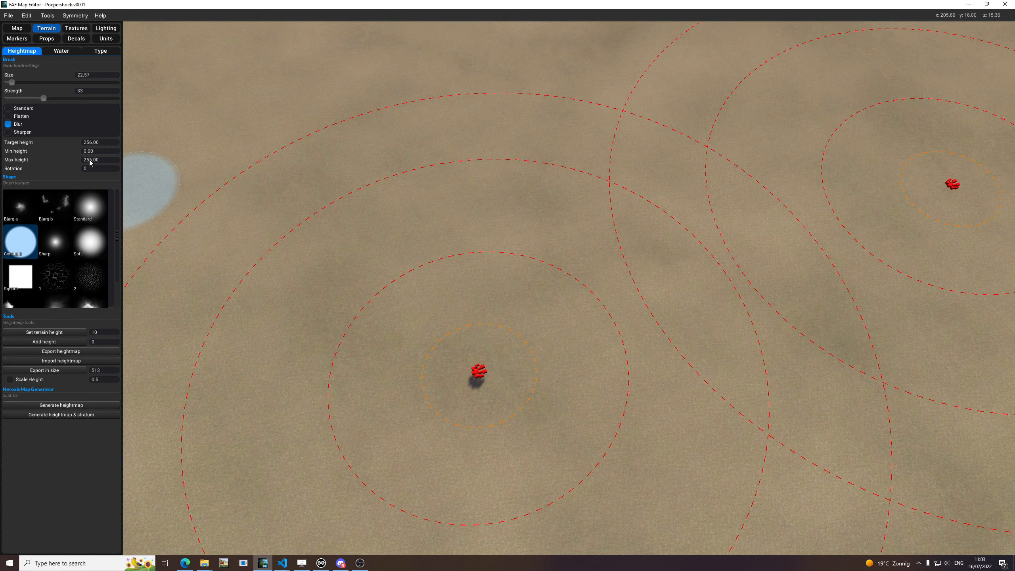
middle_click_drag(280, 156, 292, 225)
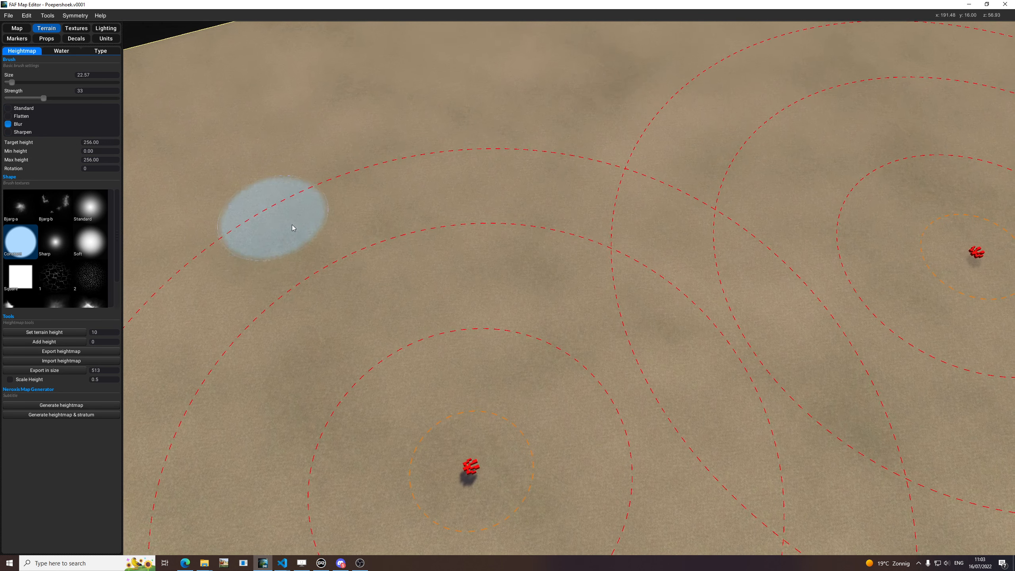
middle_click_drag(370, 243, 412, 246)
Try raising tall round columns near the army start using the Standard brush mode and a target height of 256, and undo them
left_click_drag(450, 274, 446, 303)
left_click(9, 111)
scroll(510, 259, "down", 5)
key("space")
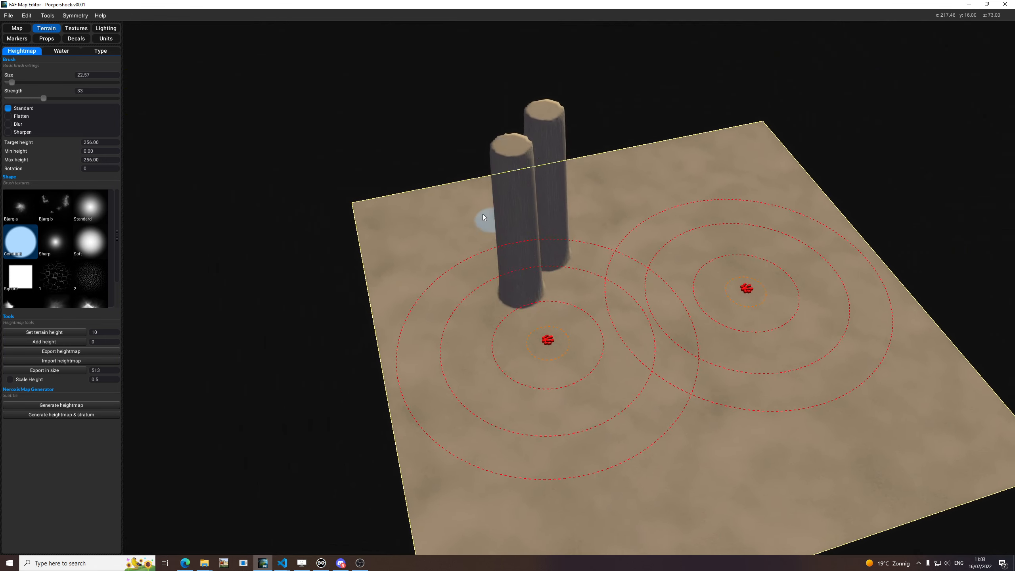
scroll(517, 219, "up", 3)
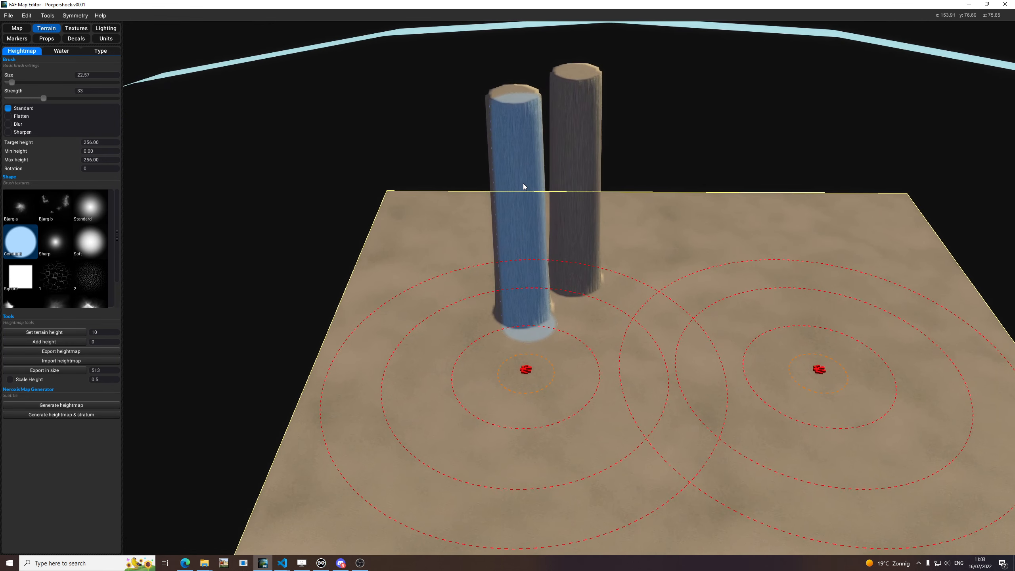
key("ctrl+z")
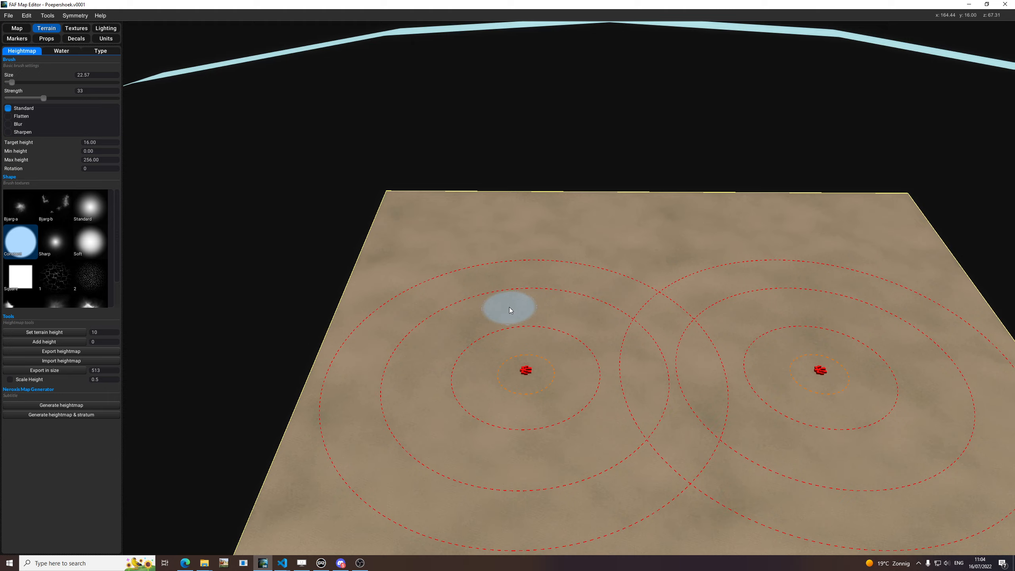
Set the brush target height to 20 and raise a round plateau beyond the army start marker
scroll(510, 307, "up", 5)
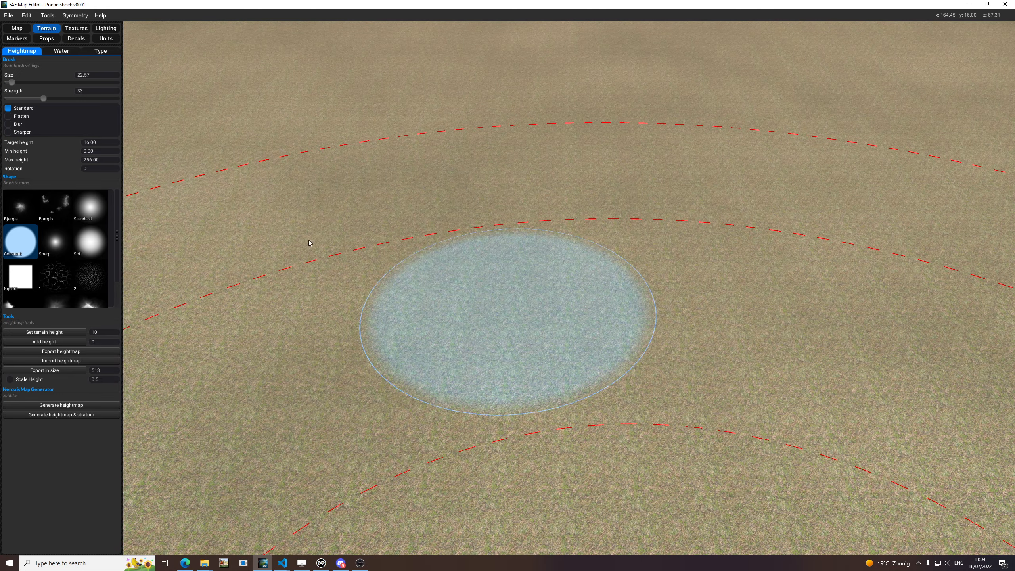
left_click(97, 145)
type("20")
key("Return")
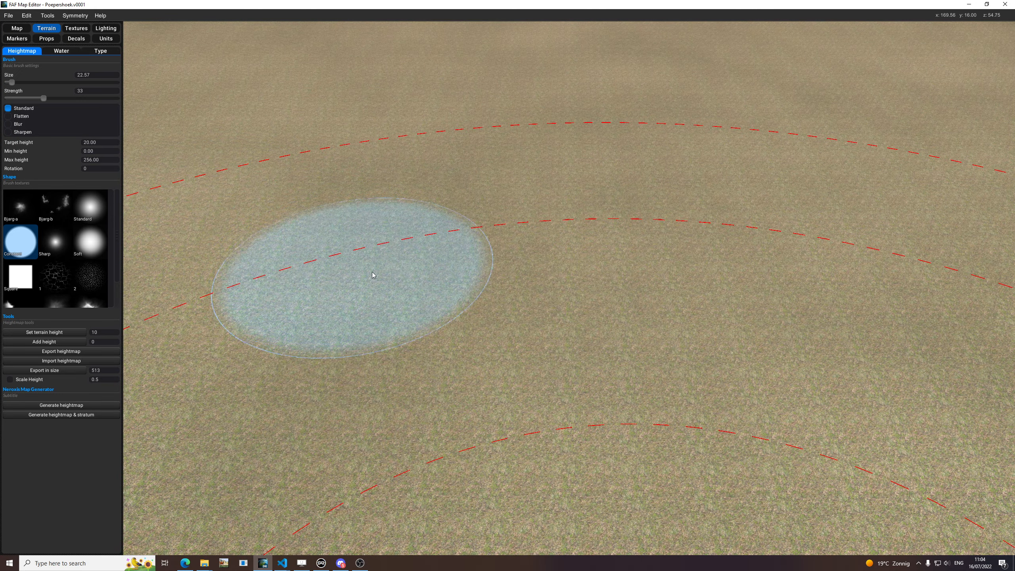
left_click(388, 277)
key("space")
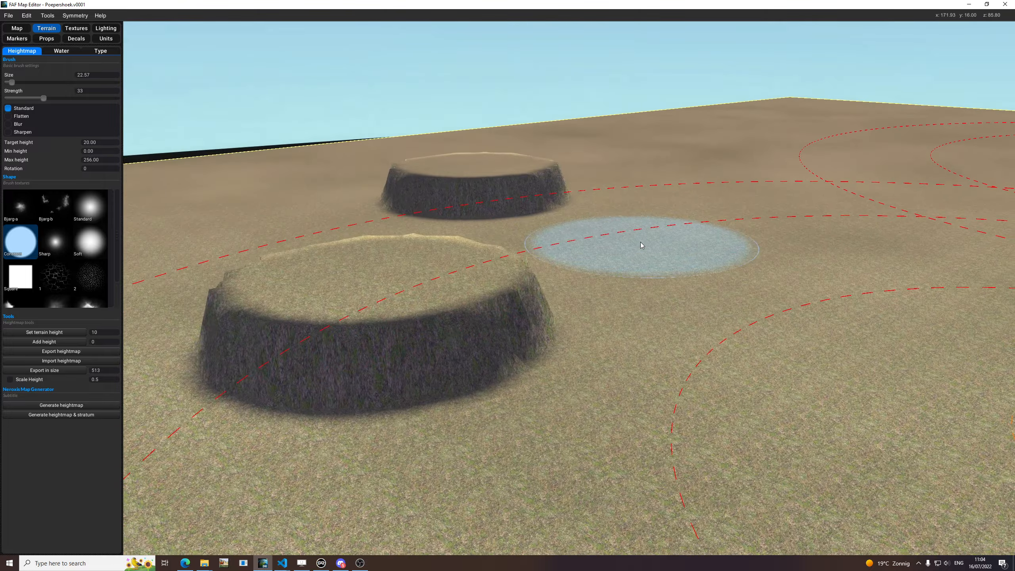
middle_click_drag(636, 265, 616, 258)
key("space")
key("space")
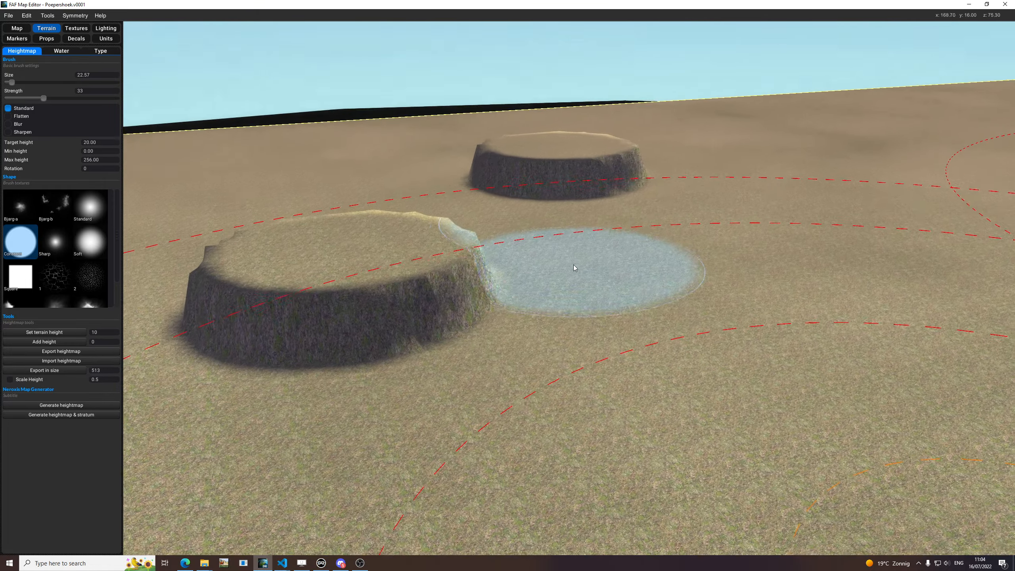
scroll(517, 322, "down", 1)
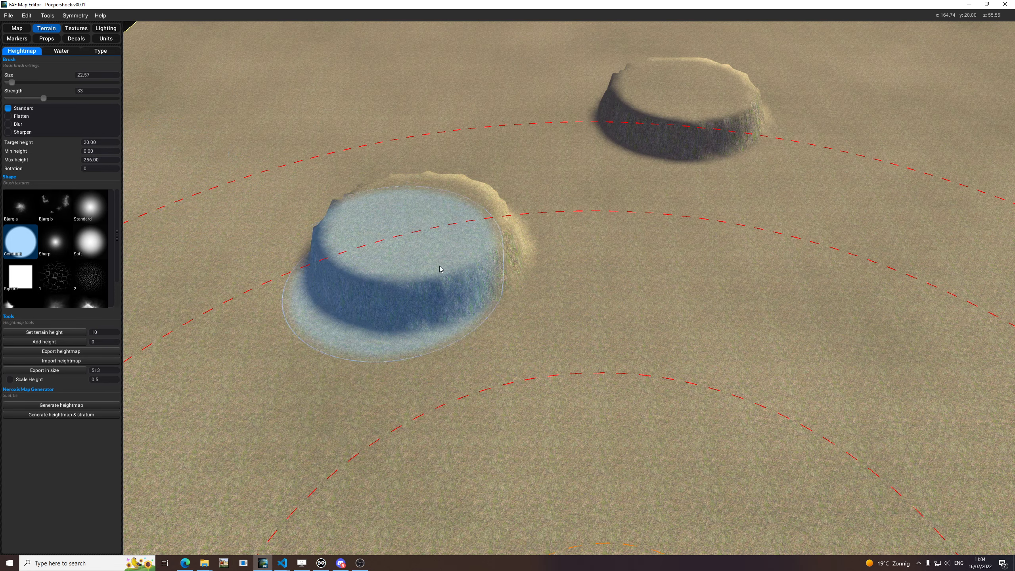
Adjust the brush target height in single-unit increments to 21
middle_click_drag(487, 307, 532, 318)
key("space")
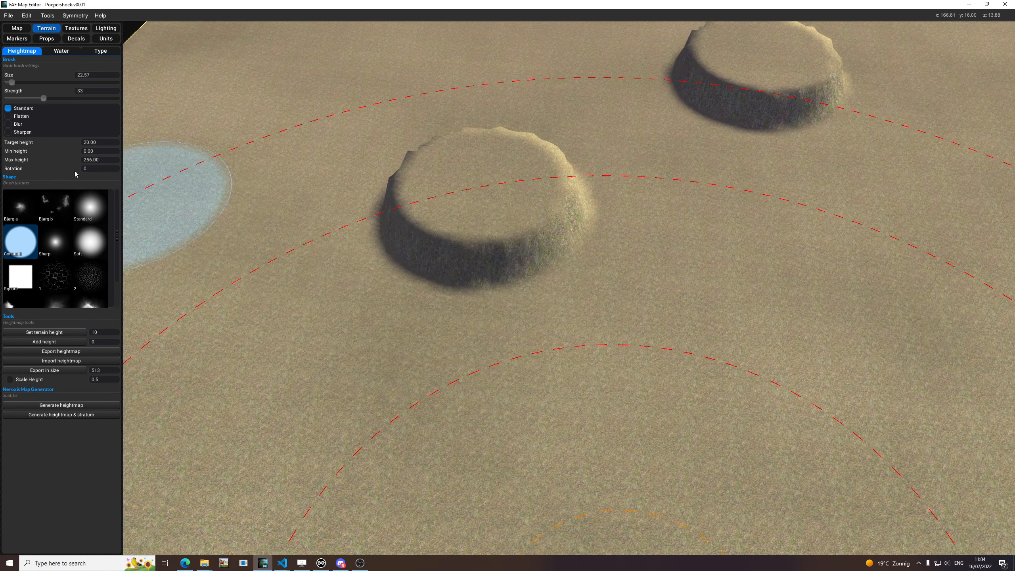
middle_click_drag(386, 282, 387, 261)
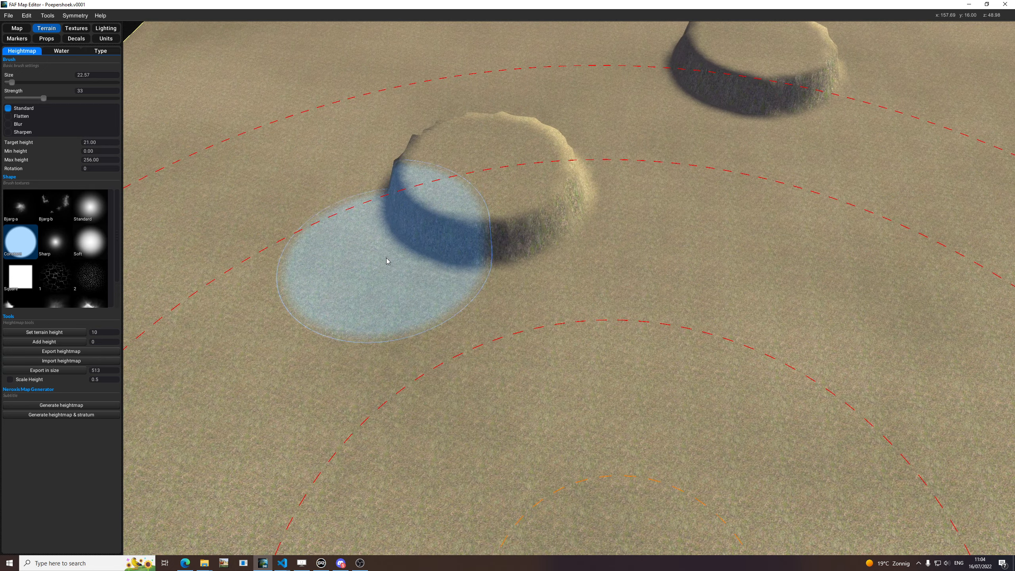
key("plus")
key("plus")
key("plus")
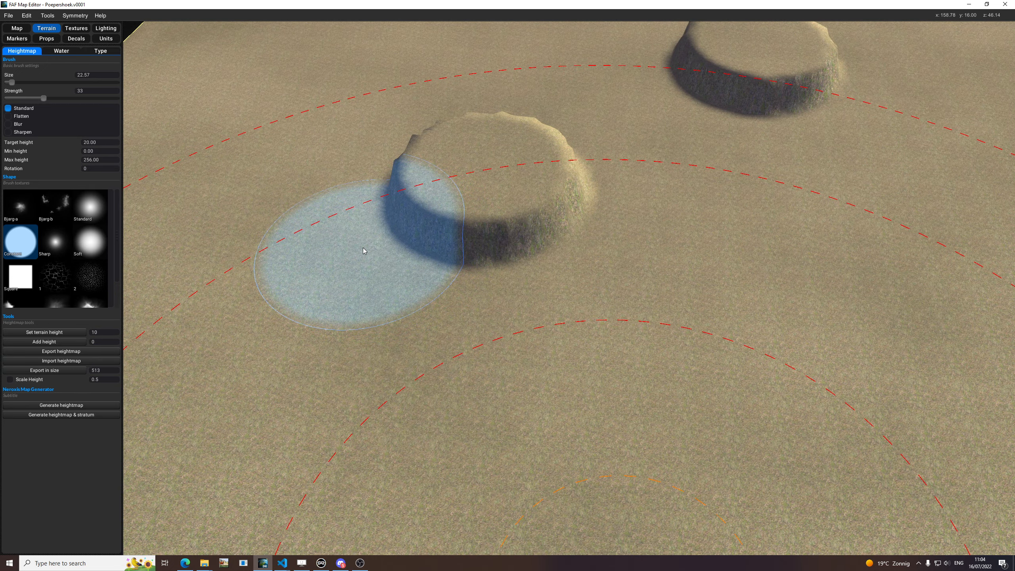
key("plus")
key("plus")
key("plus")
key("plus")
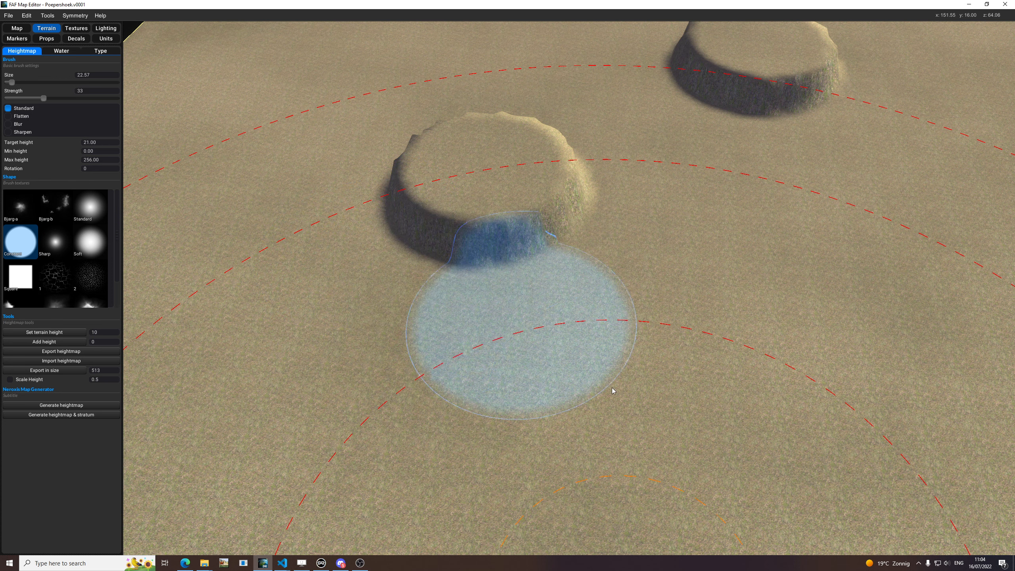
Extend the plateau towards the army start in terraces of varying height, lowering the brush target height to 18
mouse_move(531, 269)
left_mouse_down()
mouse_move(523, 298)
mouse_move(402, 300)
mouse_move(373, 315)
mouse_move(487, 351)
mouse_move(613, 356)
mouse_move(578, 419)
mouse_move(538, 456)
mouse_move(374, 468)
left_mouse_up()
key("plus")
key("minus")
key("minus")
key("minus")
key("minus")
key("minus")
key("minus")
scroll(572, 392, "down", 6)
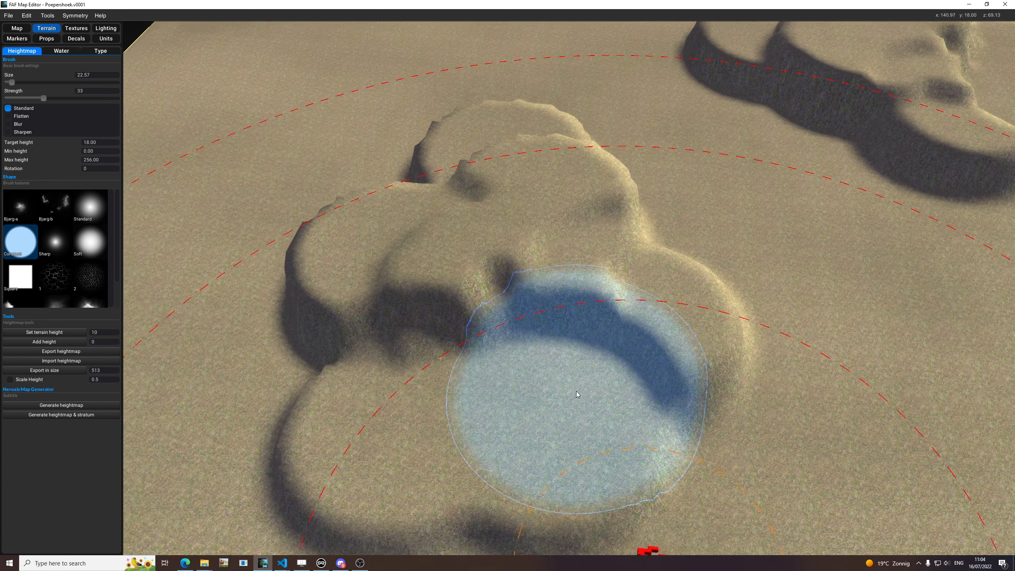
scroll(656, 396, "up", 6)
scroll(511, 292, "down", 3)
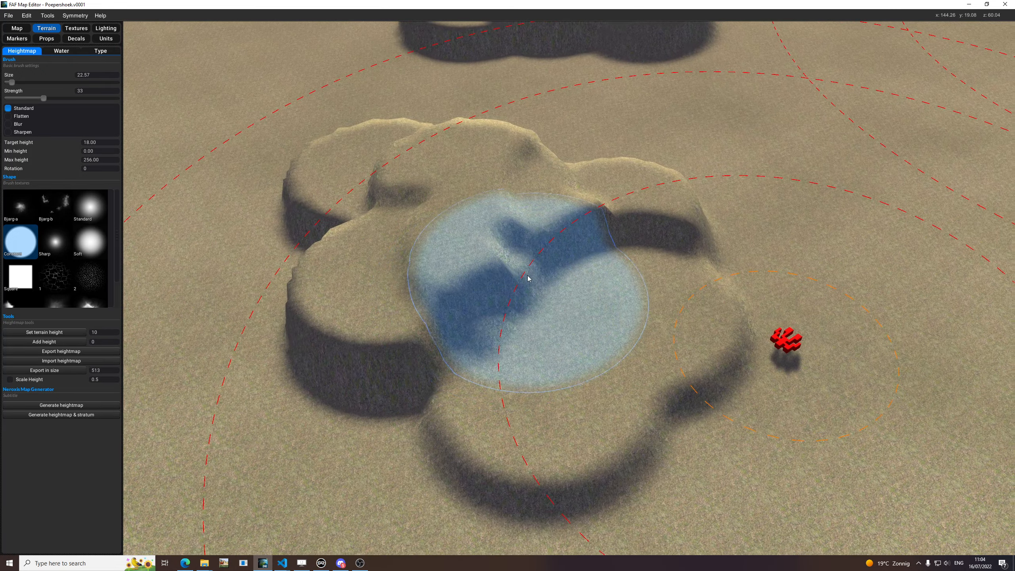
Select the Bjarg-b brush shape and try brush rotations of 45 and 180 degrees
left_click(107, 161)
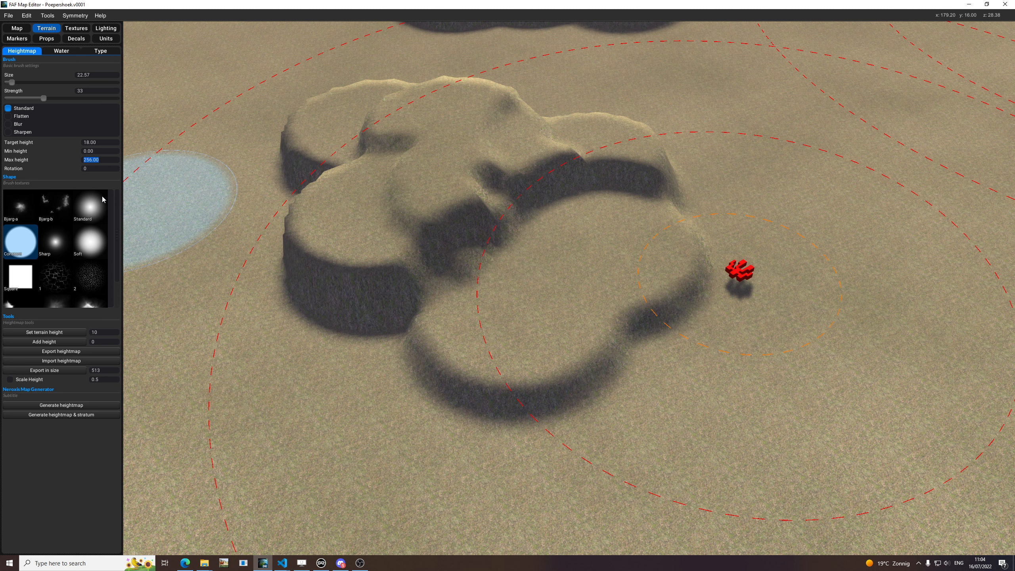
left_click(99, 152)
left_click(56, 207)
scroll(415, 391, "up", 4)
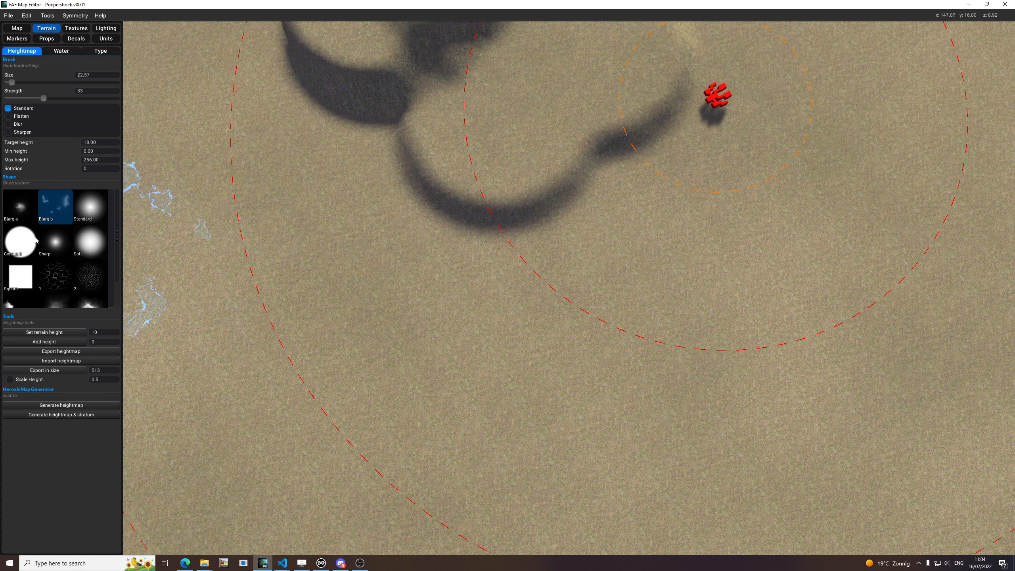
left_click(23, 240)
left_click(54, 210)
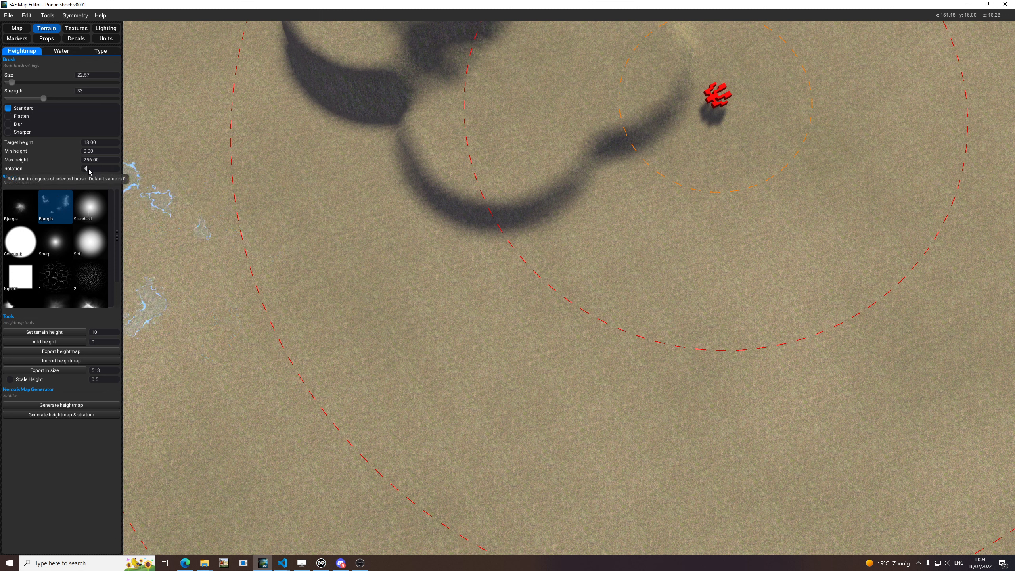
type("45")
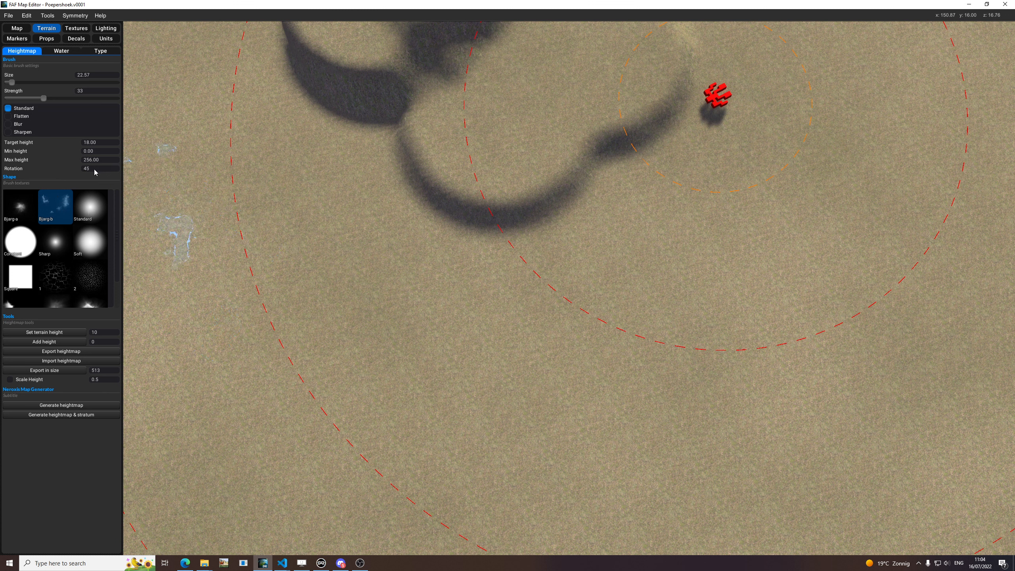
type("180")
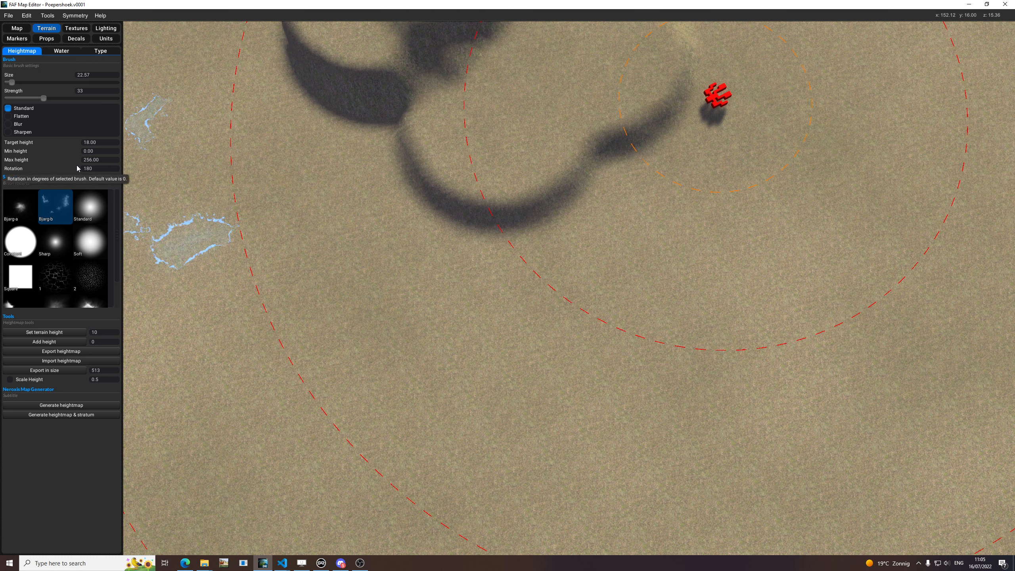
Reset the brush rotation to 0 and switch back to the solid circle brush shape
left_click(103, 171)
type("0")
left_click(24, 243)
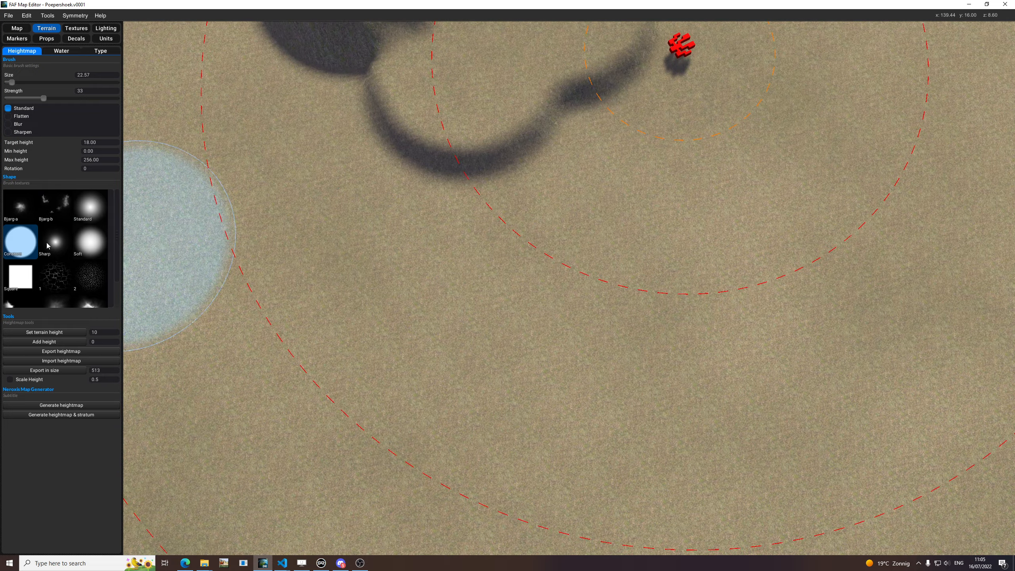
Try setting the whole terrain to a height of 10, and undo it
key("space")
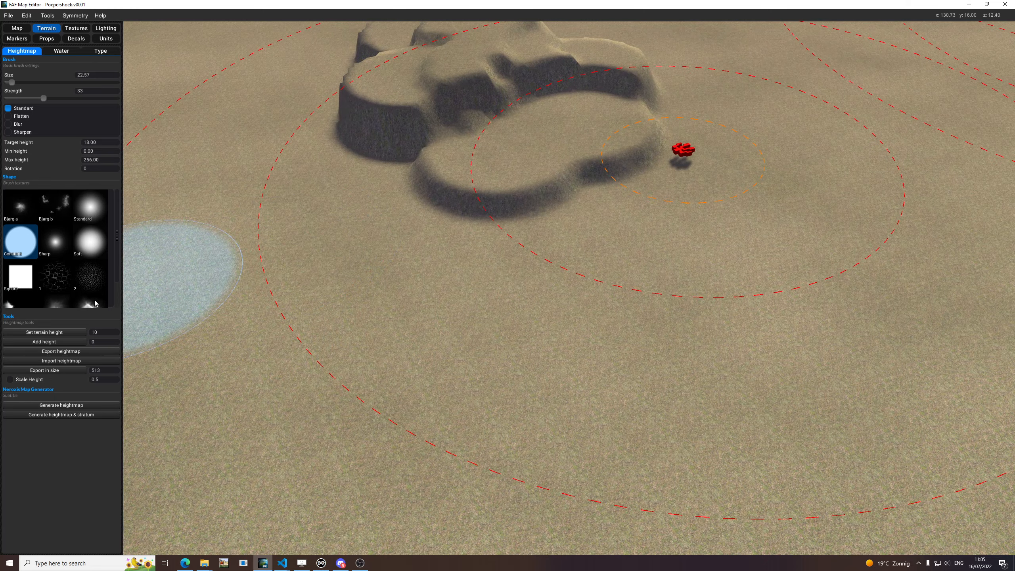
left_click(68, 334)
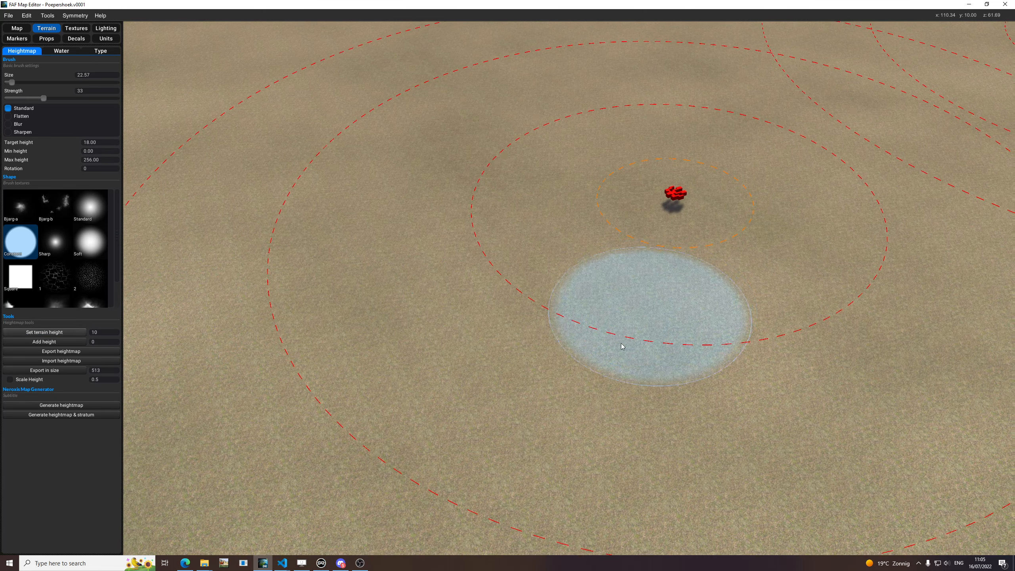
key("ctrl+z")
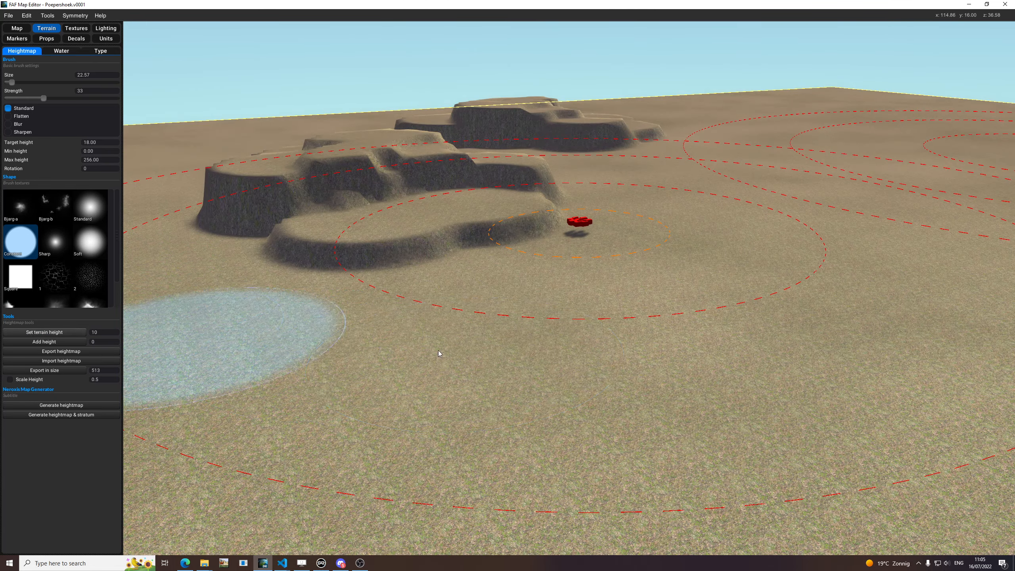
Try adding a height of 10 to the whole terrain, and undo it
scroll(550, 375, "up", 3)
left_click(99, 342)
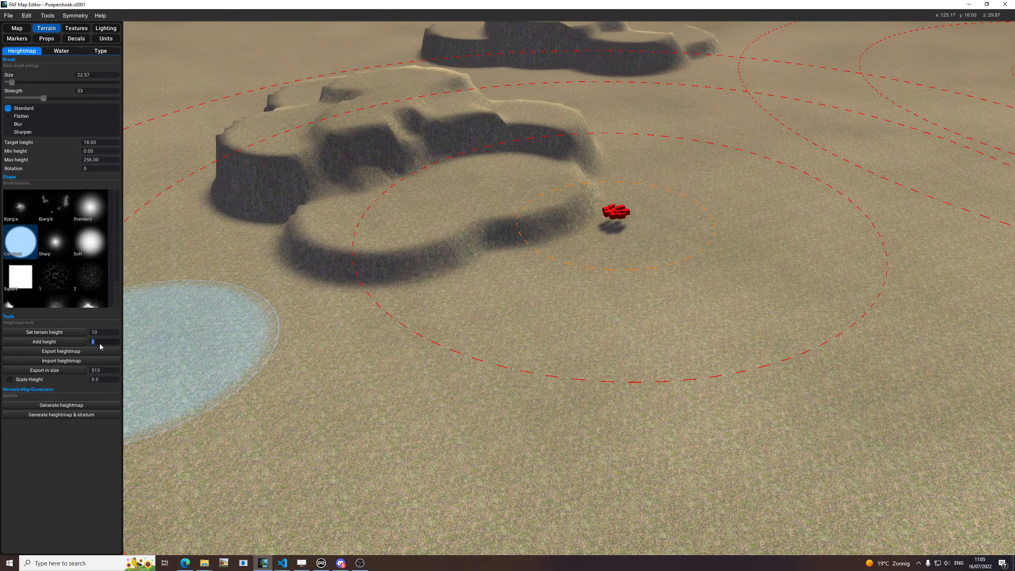
type("1")
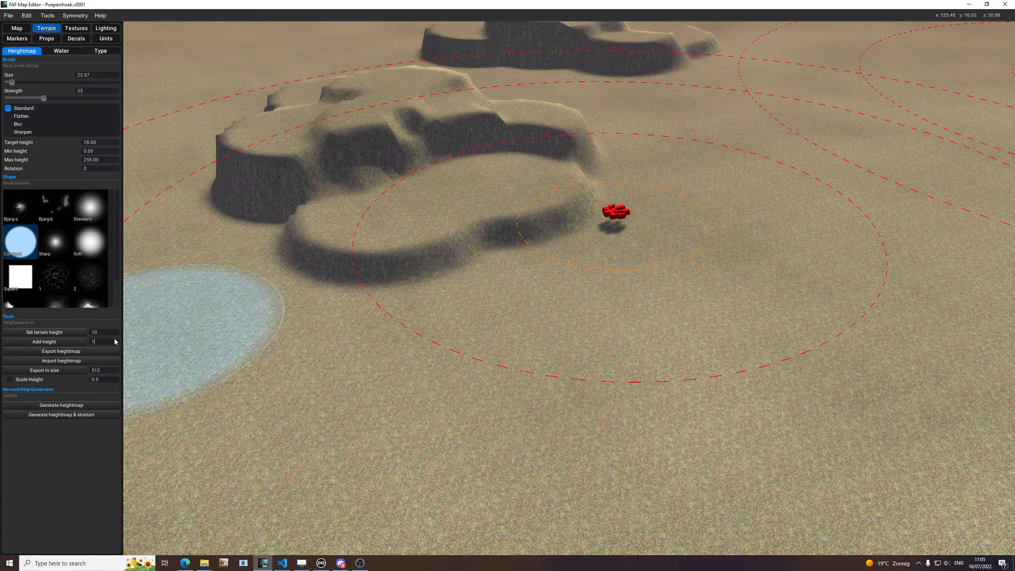
type("0")
left_click(73, 341)
scroll(637, 248, "down", 3)
key("space")
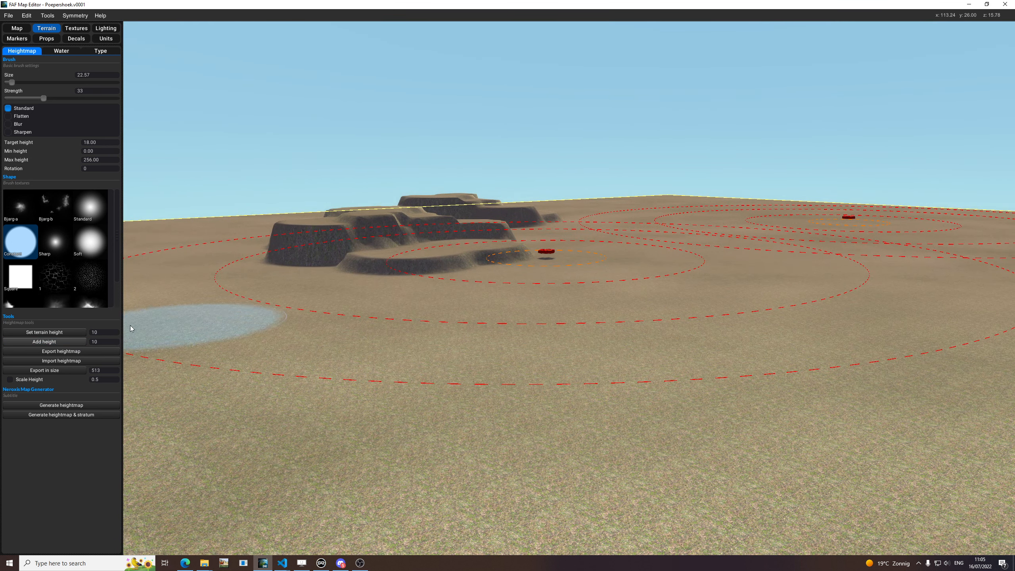
key("space")
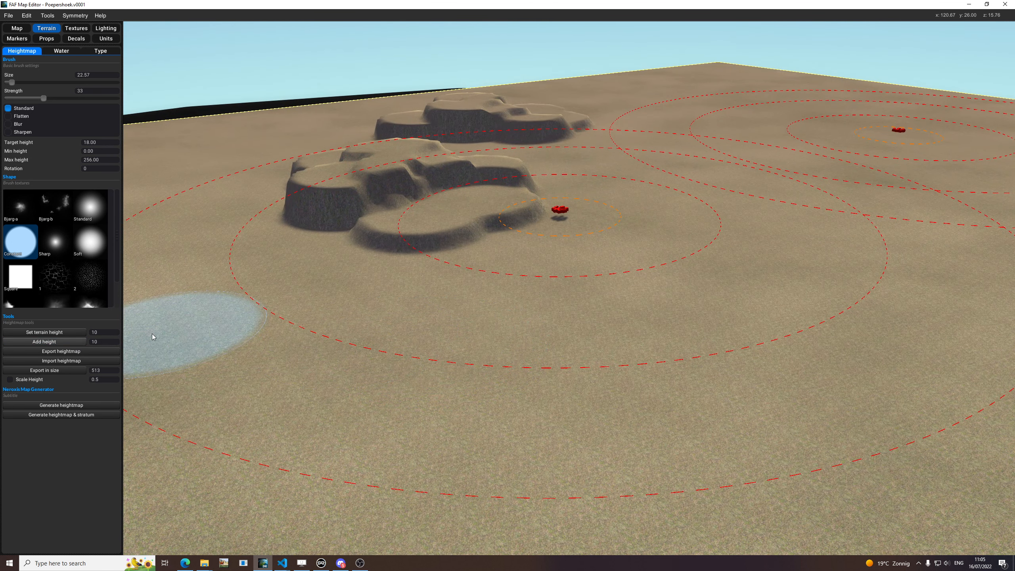
left_click(109, 342)
middle_click_drag(434, 332, 454, 337)
key("ctrl+z")
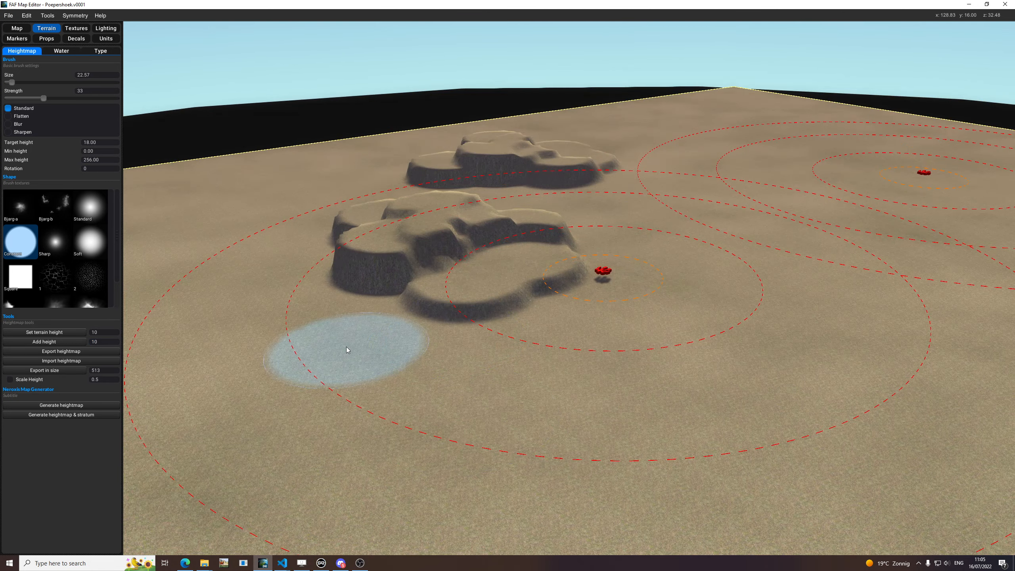
Generate a new heightmap and stratum with the Neroxis Map Generator
middle_click_drag(345, 341, 359, 310)
scroll(404, 338, "up", 2)
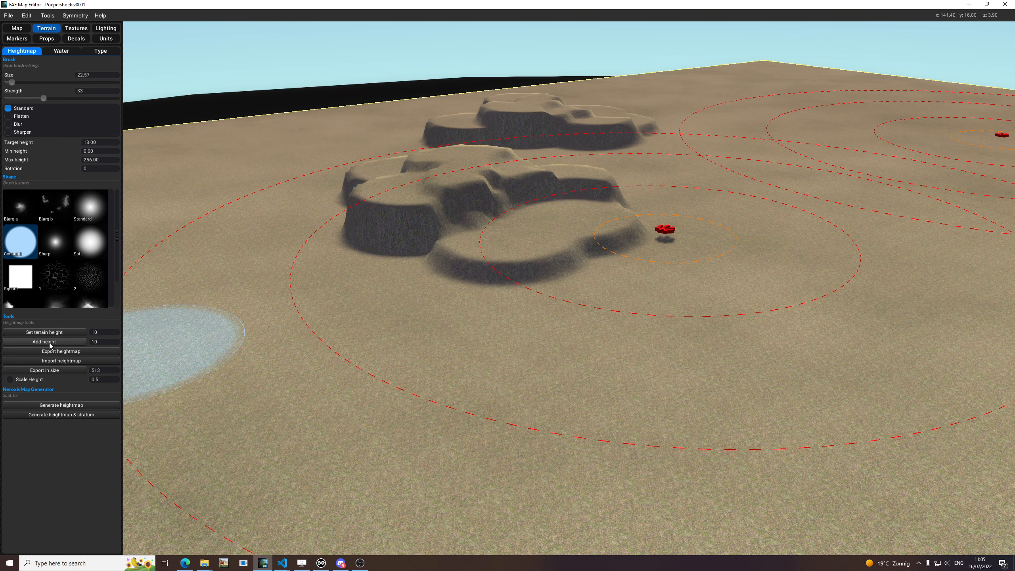
left_click(69, 416)
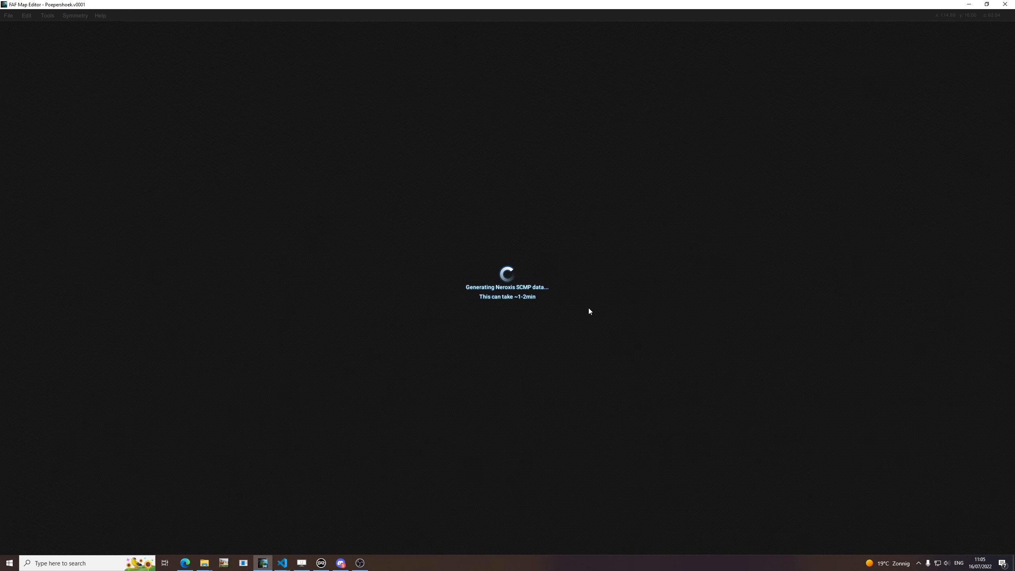
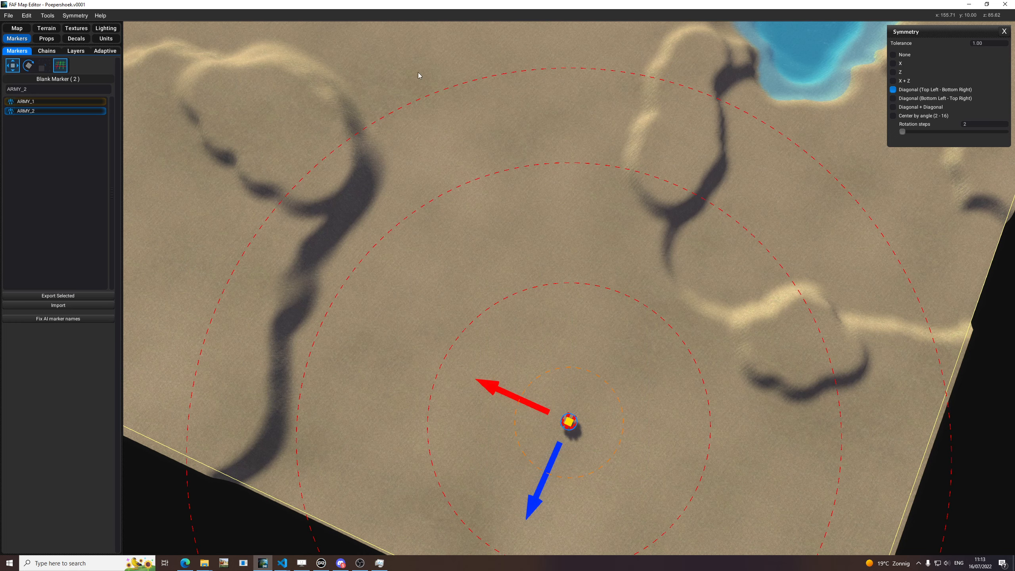
Reposition the mirrored ARMY_1 and ARMY_2 start markers on the open ground beside the ridges, and clear the marker selection
left_click(489, 241)
scroll(489, 242, "down", 5)
left_click(574, 334)
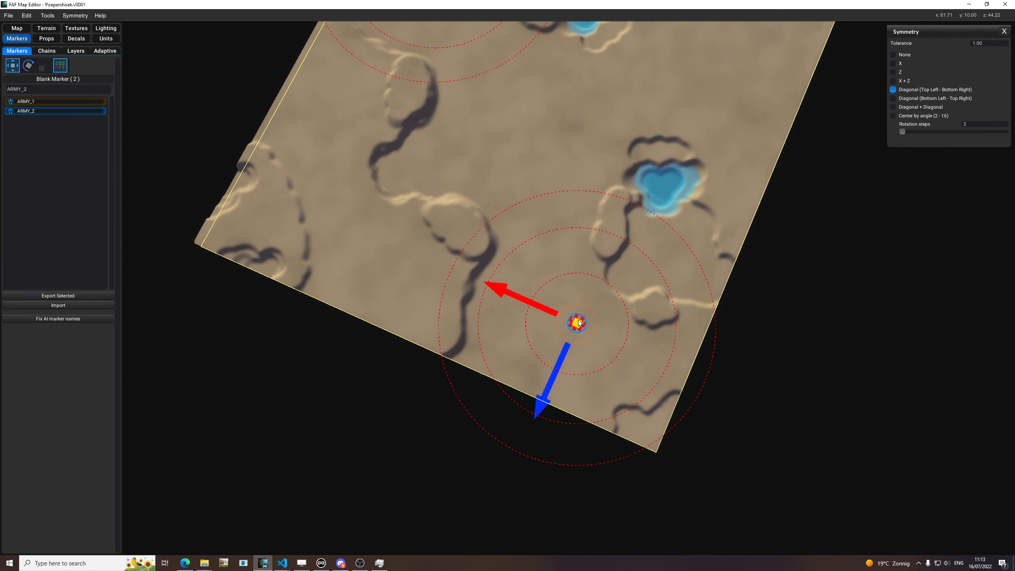
left_click(597, 232)
mouse_move(587, 155)
middle_mouse_down()
mouse_move(649, 241)
mouse_move(680, 320)
middle_mouse_up()
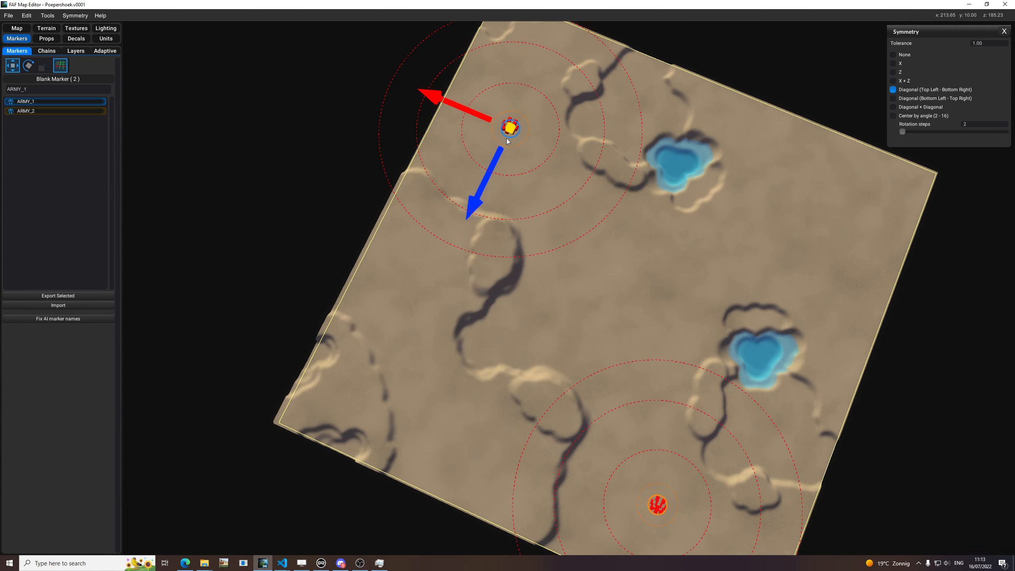
left_click_drag(534, 124, 500, 142)
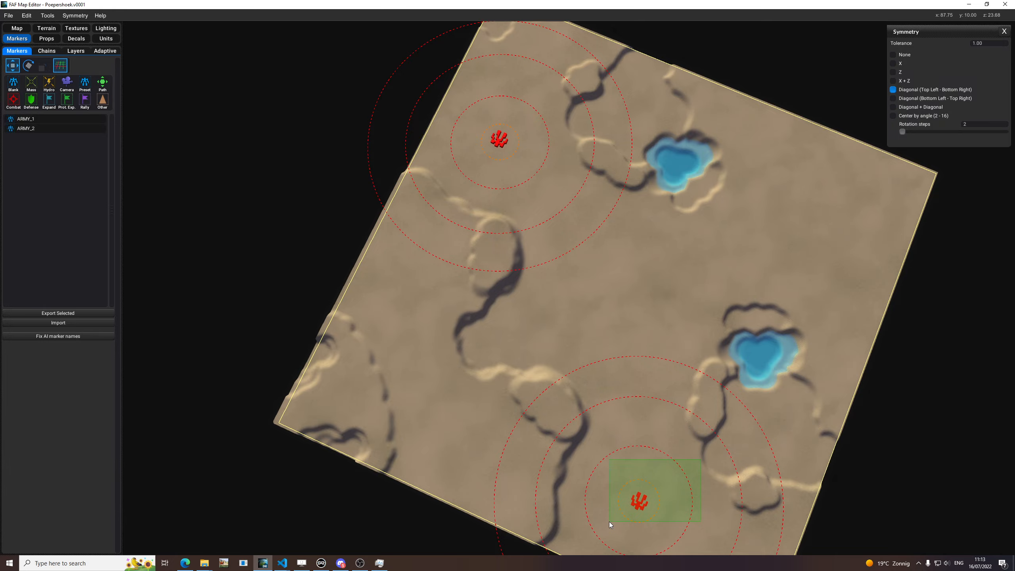
left_click_drag(609, 523, 609, 523)
Examine the cliffs, plateaus and lakes around both army start positions from above and at low angles
mouse_move(655, 436)
middle_mouse_down()
mouse_move(668, 392)
mouse_move(715, 355)
mouse_move(660, 361)
middle_mouse_up()
left_click(716, 353)
scroll(660, 360, "up", 4)
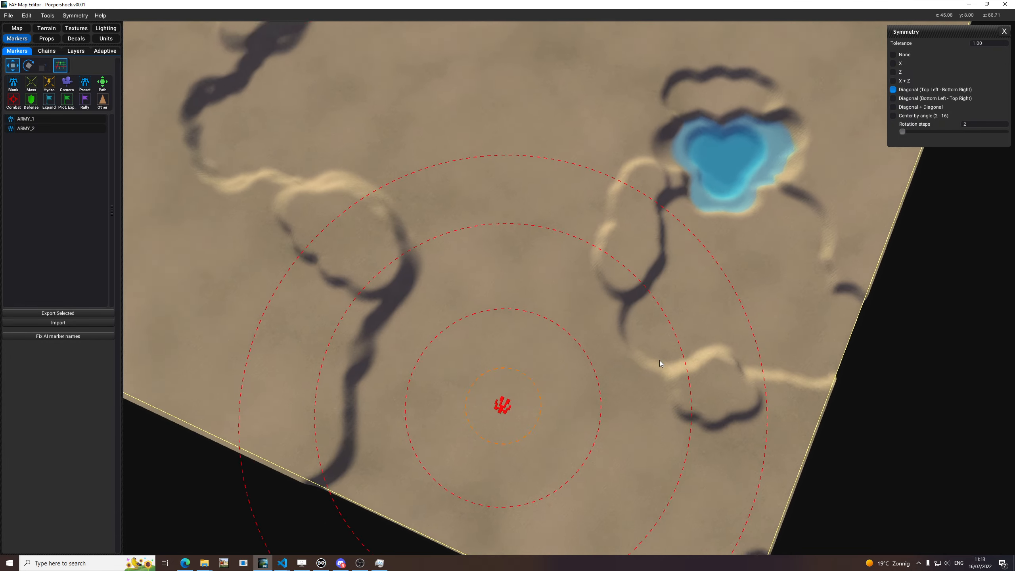
key("space")
middle_click_drag(611, 290, 709, 323)
key("space")
middle_click_drag(775, 336, 743, 301)
key("space")
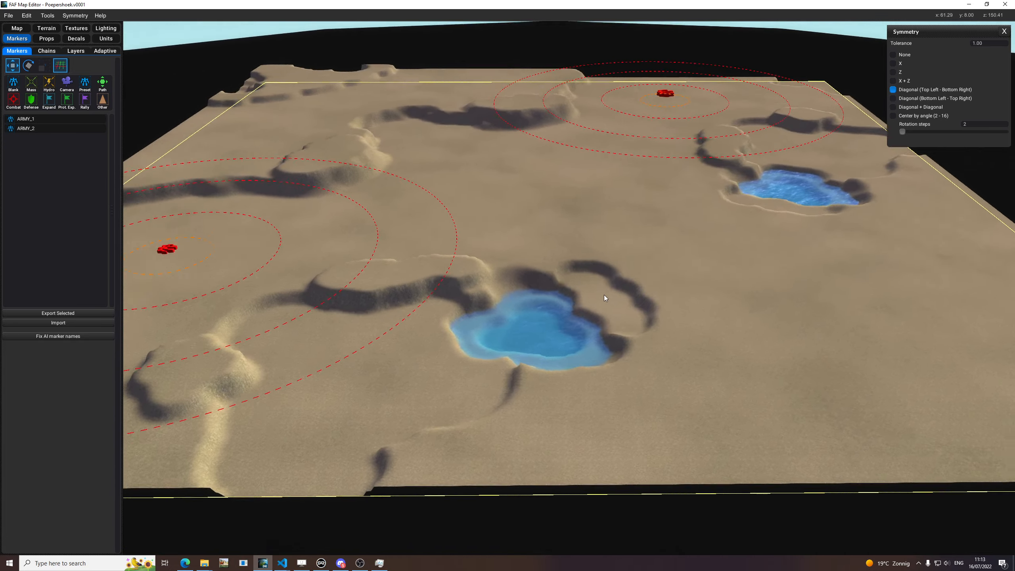
middle_click_drag(606, 334, 640, 272)
key("space")
scroll(660, 332, "down", 5)
scroll(538, 344, "up", 5)
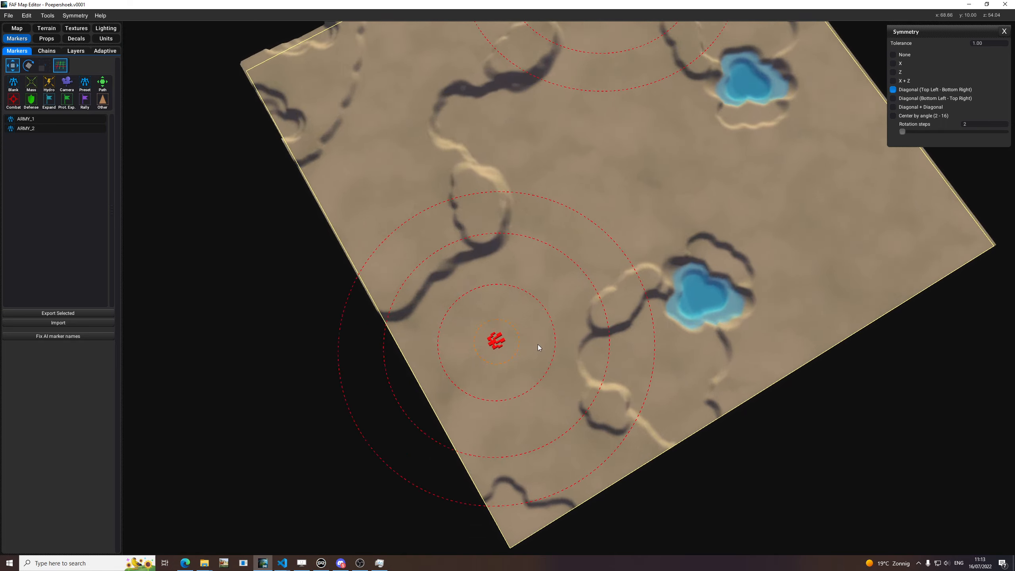
key("space")
middle_click_drag(631, 292, 646, 304)
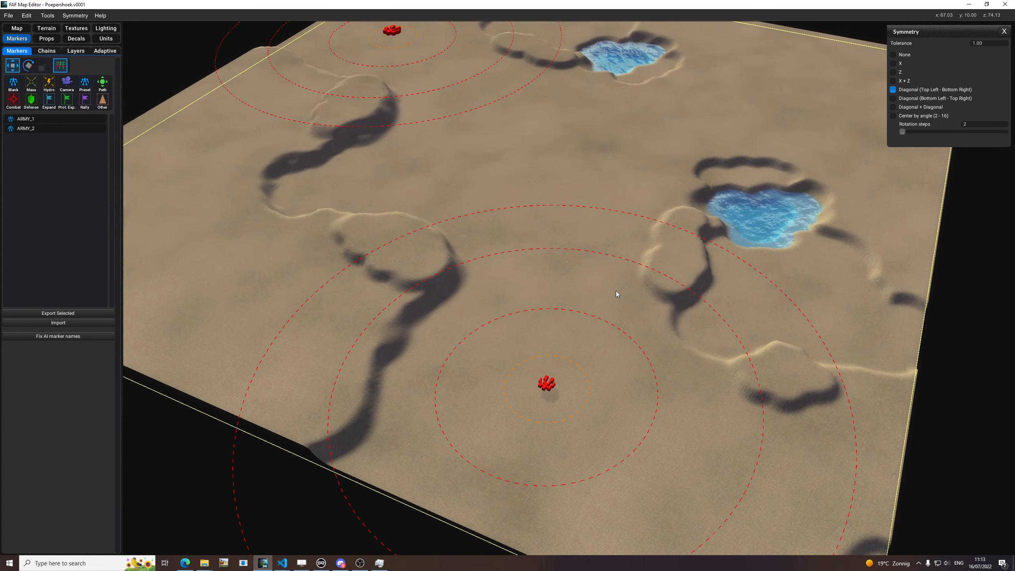
mouse_move(548, 248)
middle_mouse_down()
mouse_move(491, 263)
mouse_move(535, 248)
middle_mouse_up()
middle_click_drag(484, 182, 486, 216)
scroll(393, 384, "up", 5)
key("space")
scroll(402, 335, "down", 3)
key("space")
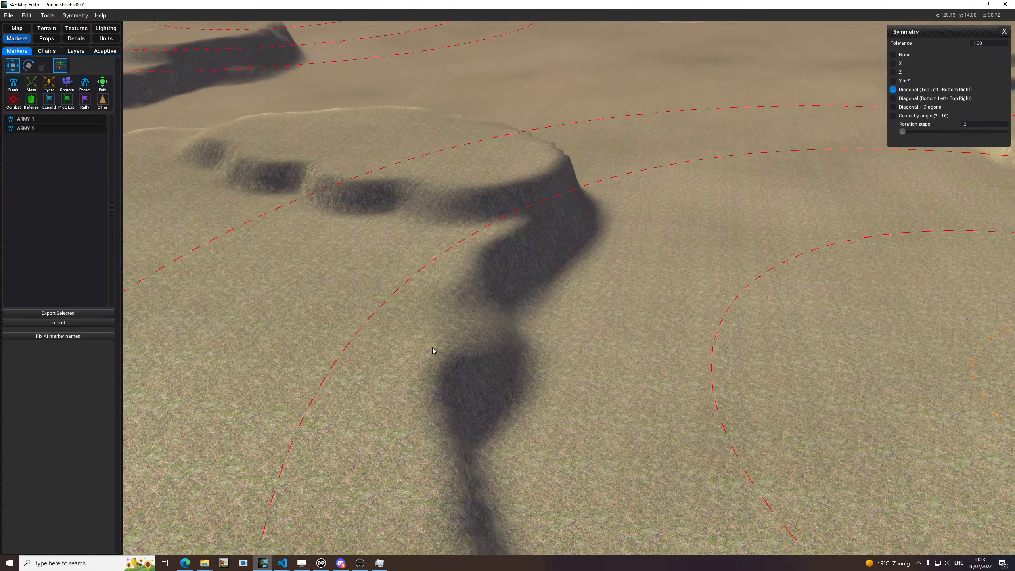
Switch the terrain heightmap brush to Blur mode with a size of 19.57 and a strength of 40
left_click(25, 30)
scroll(464, 254, "up", 4)
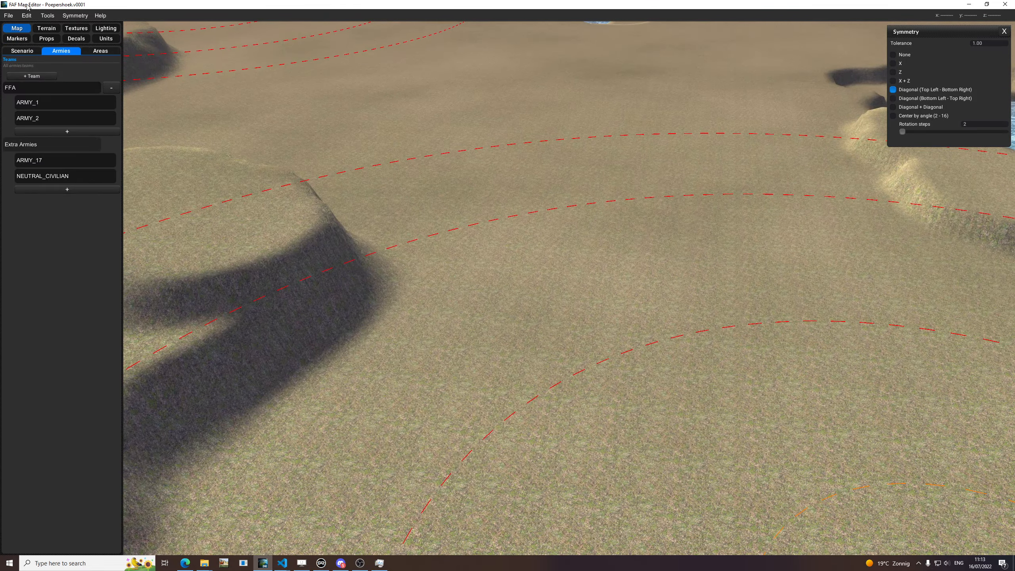
left_click(55, 32)
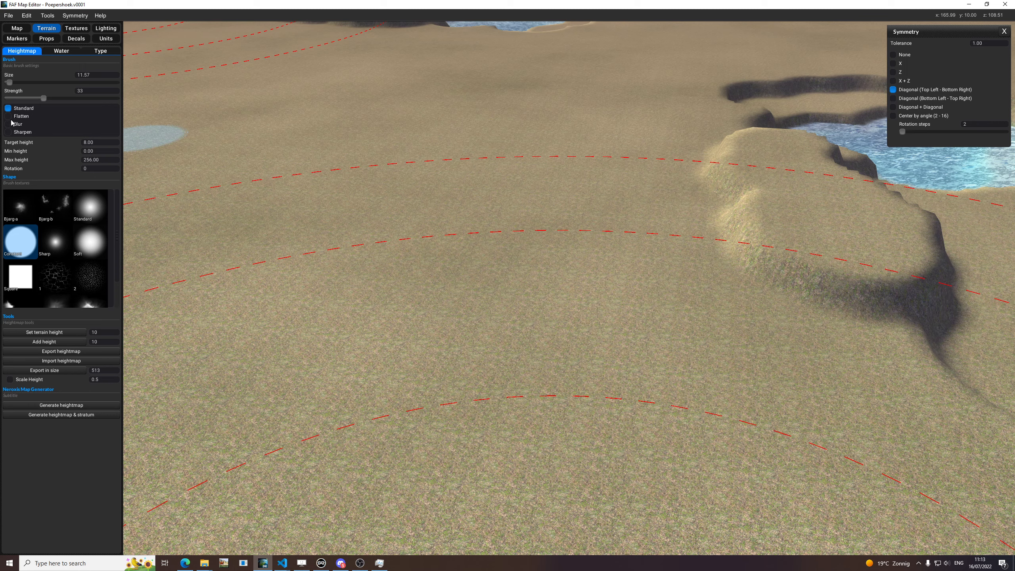
left_click(8, 124)
scroll(395, 333, "down", 5)
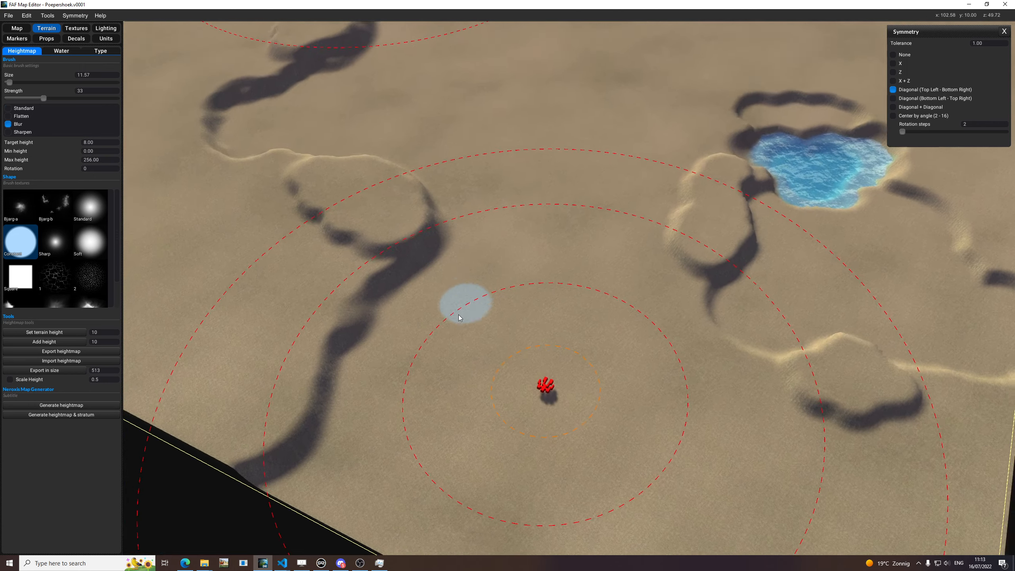
key("b")
left_click_drag(415, 333, 422, 333)
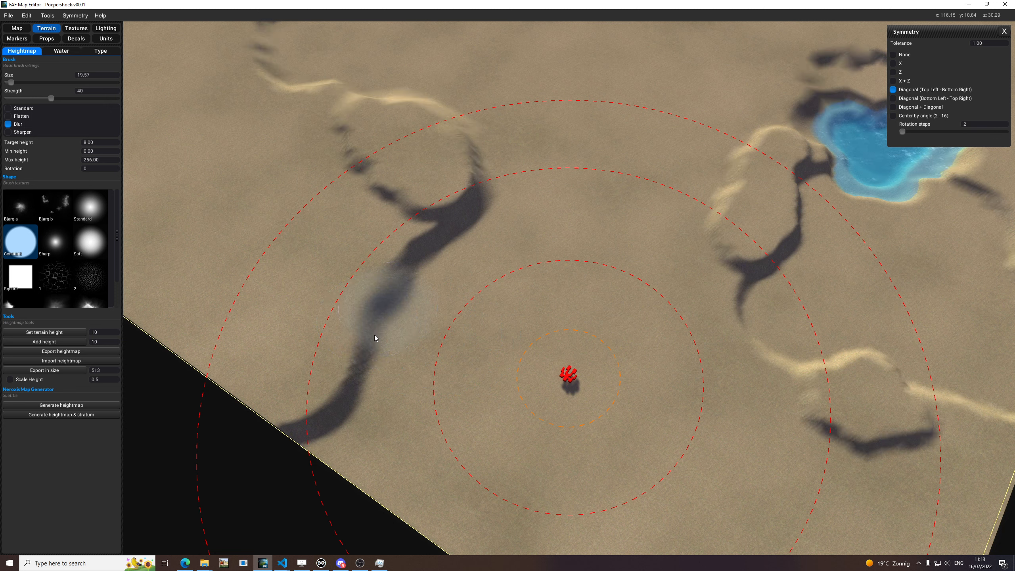
Enlarge the blur brush to 41.57 and smooth the middle of the long ridge beside the ARMY_2 start into a ramp
mouse_move(389, 340)
left_mouse_down()
mouse_move(376, 330)
mouse_move(401, 334)
mouse_move(364, 323)
mouse_move(414, 329)
left_mouse_up()
key("b")
mouse_move(415, 328)
middle_mouse_down()
mouse_move(497, 229)
mouse_move(460, 218)
middle_mouse_up()
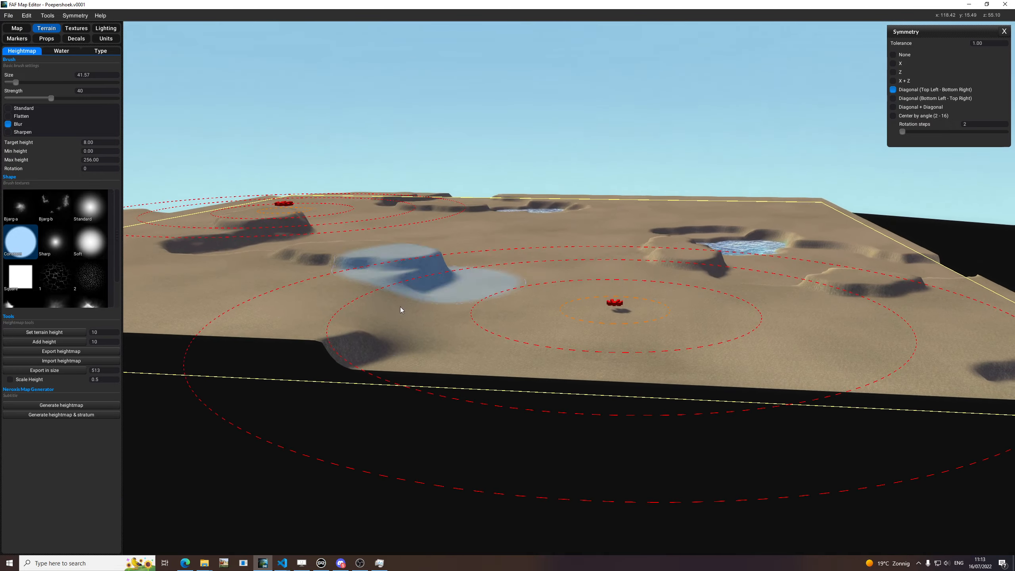
Reduce the blur brush size to 17.57 and soften the cliff of the small plateau near the ARMY_2 start
scroll(399, 306, "up", 3)
mouse_move(721, 342)
middle_mouse_down()
mouse_move(639, 335)
mouse_move(746, 416)
middle_mouse_up()
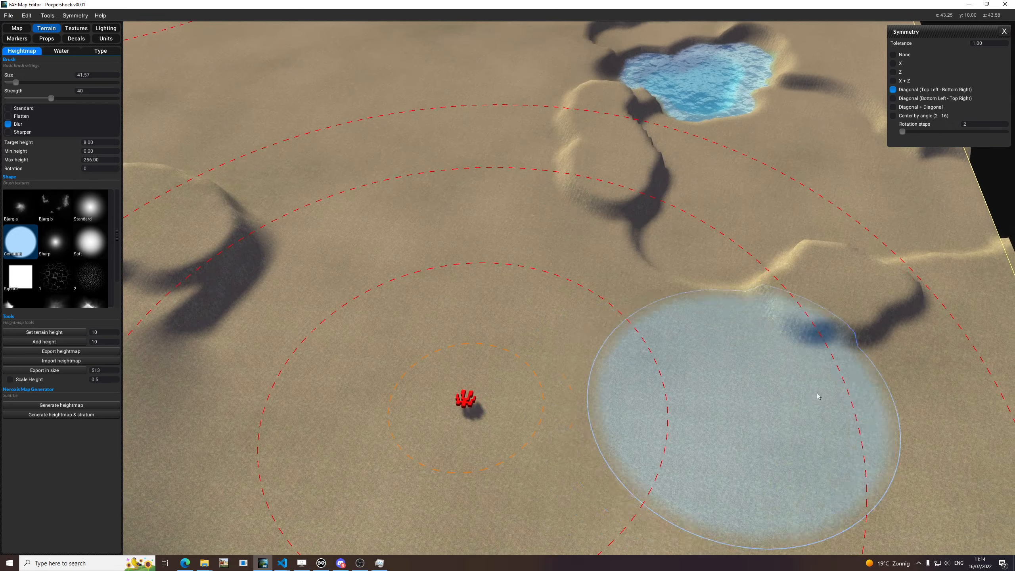
scroll(816, 376, "up", 3)
key("b")
left_click_drag(810, 368, 815, 370)
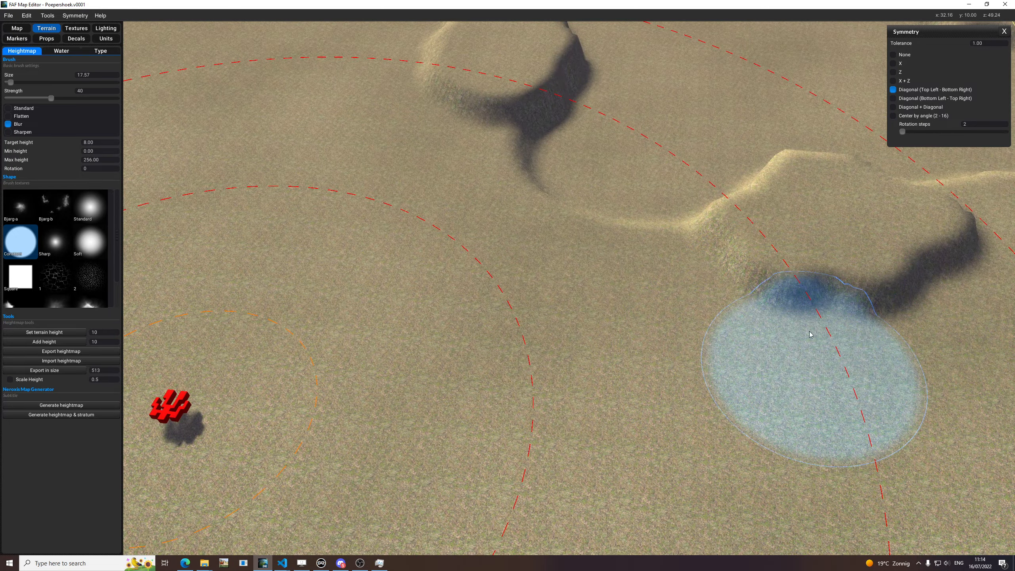
left_click_drag(782, 281, 776, 280)
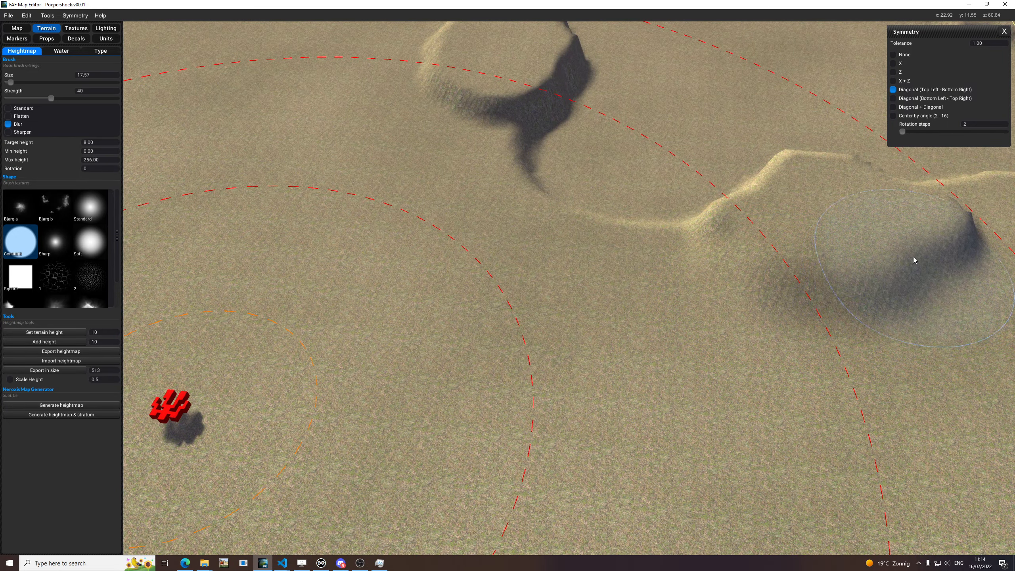
Blur part of the winding ridge at the map corner behind the ARMY_2 start into a gentle ramp
mouse_move(914, 260)
middle_mouse_down()
mouse_move(834, 291)
mouse_move(580, 301)
mouse_move(669, 395)
mouse_move(562, 341)
mouse_move(496, 333)
mouse_move(544, 370)
mouse_move(564, 296)
mouse_move(600, 288)
mouse_move(582, 294)
mouse_move(685, 338)
mouse_move(648, 320)
middle_mouse_up()
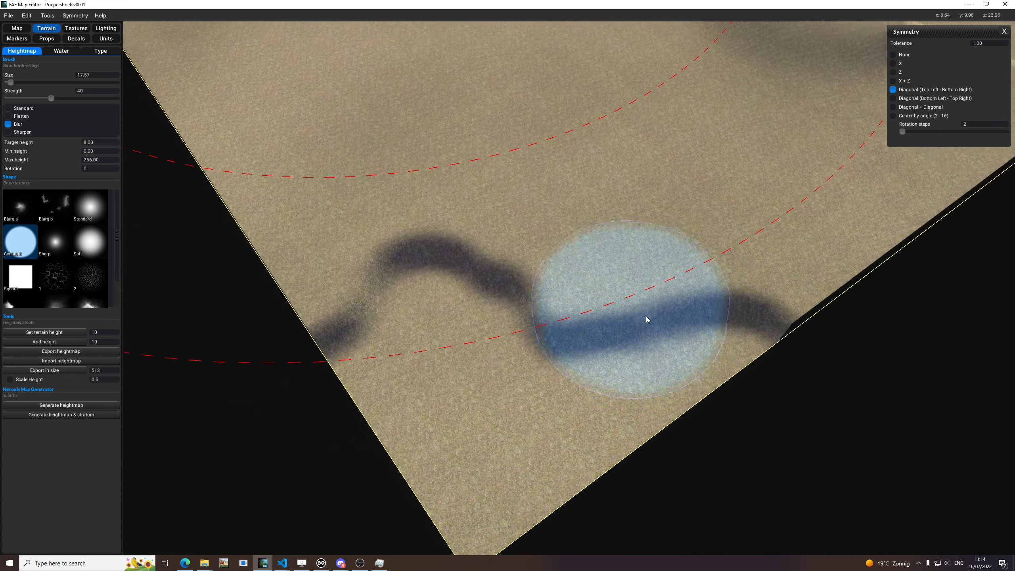
mouse_move(558, 320)
left_mouse_down()
mouse_move(525, 310)
mouse_move(569, 303)
mouse_move(569, 291)
left_mouse_up()
middle_click_drag(586, 287, 372, 279)
scroll(611, 292, "down", 3)
middle_click_drag(599, 286, 709, 356)
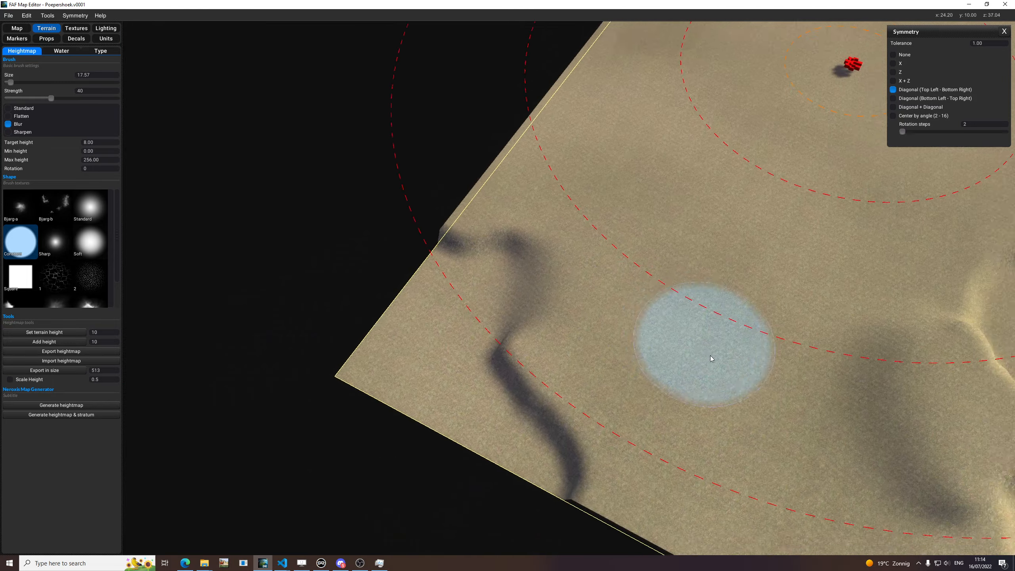
Blur the ridge between the two plateaus, and open a ramp in the ridge running from the lake to the map edge
middle_click_drag(880, 424, 574, 297)
scroll(507, 200, "up", 3)
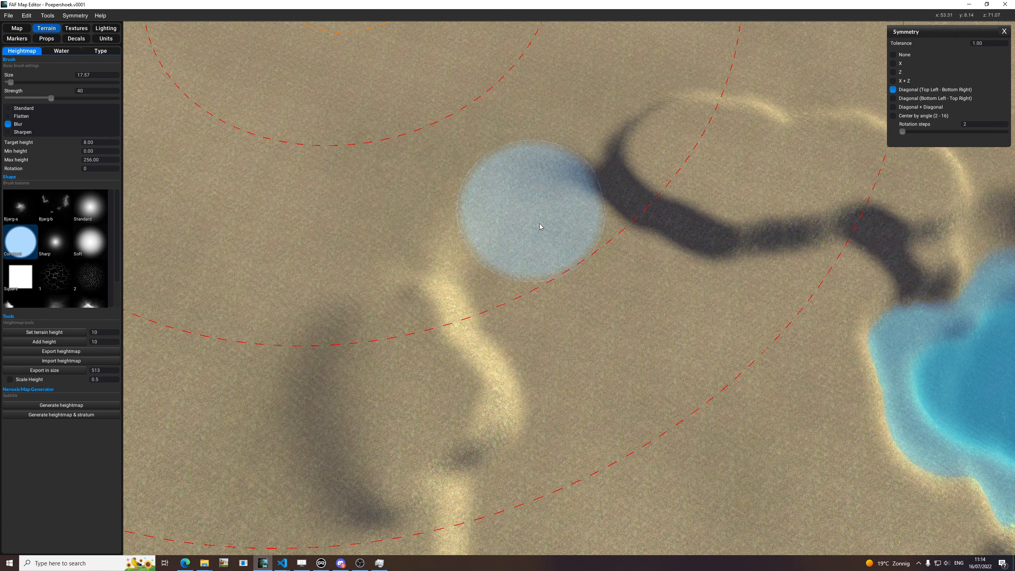
mouse_move(541, 227)
middle_mouse_down()
mouse_move(637, 324)
mouse_move(565, 298)
mouse_move(471, 303)
middle_mouse_up()
scroll(560, 272, "down", 3)
mouse_move(638, 230)
middle_mouse_down()
mouse_move(535, 313)
mouse_move(670, 308)
mouse_move(600, 339)
middle_mouse_up()
scroll(538, 313, "up", 3)
scroll(600, 339, "up", 3)
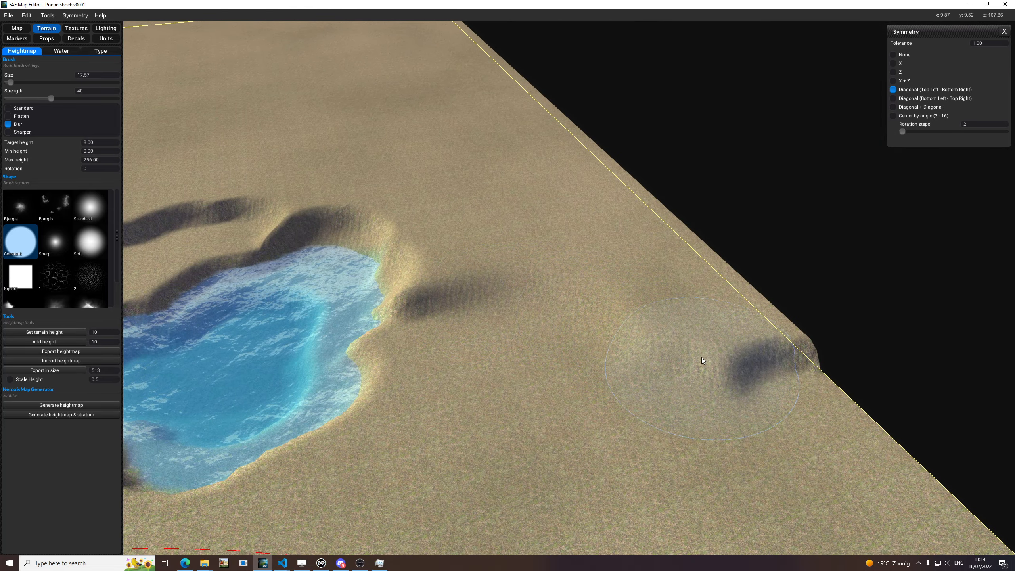
mouse_move(611, 339)
left_mouse_down()
mouse_move(636, 391)
mouse_move(581, 316)
left_mouse_up()
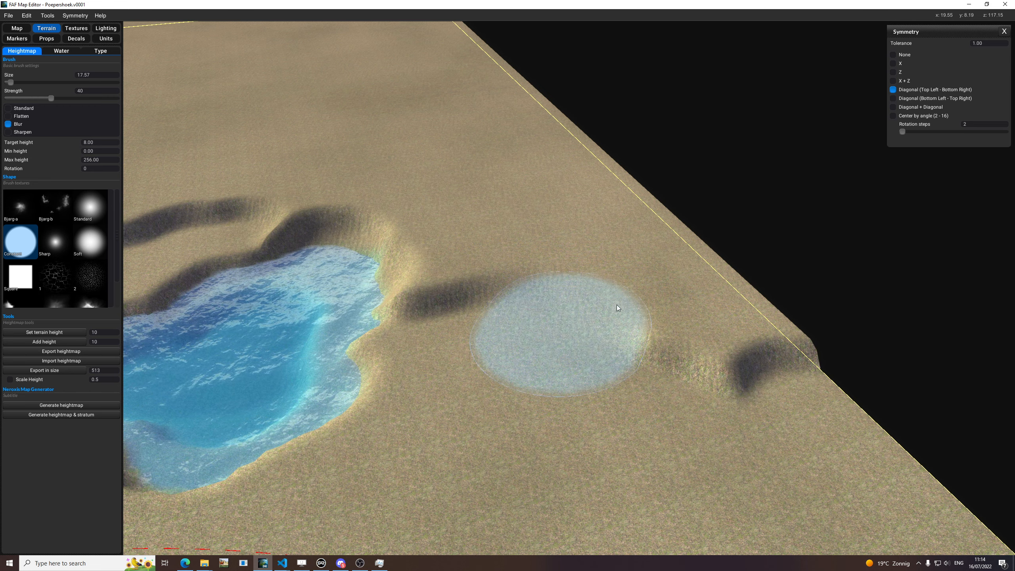
Turn on the Slope overlay for the terrain
mouse_move(617, 304)
middle_mouse_down()
mouse_move(764, 298)
mouse_move(673, 288)
mouse_move(617, 314)
mouse_move(456, 341)
middle_mouse_up()
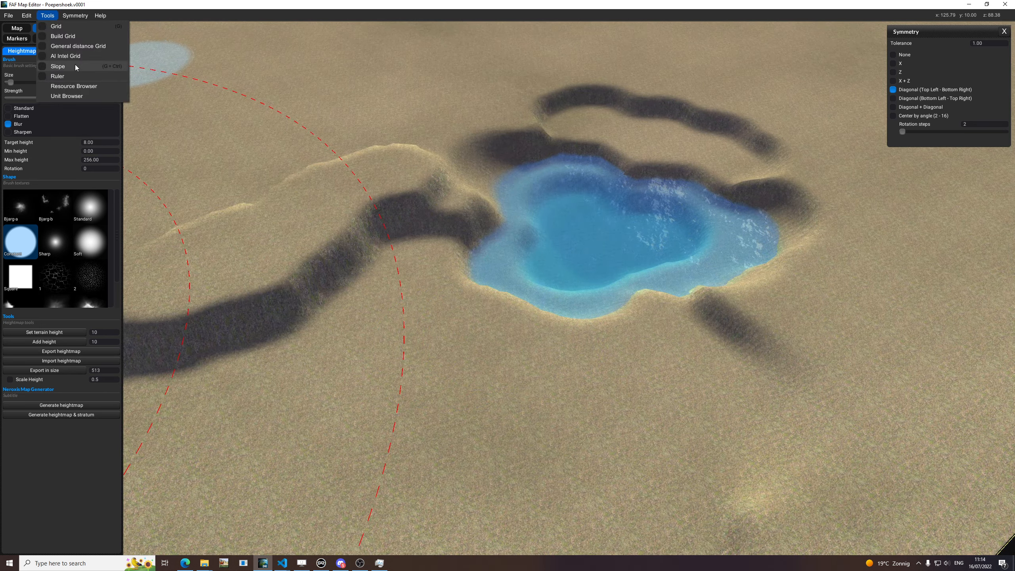
middle_click_drag(404, 198, 443, 229)
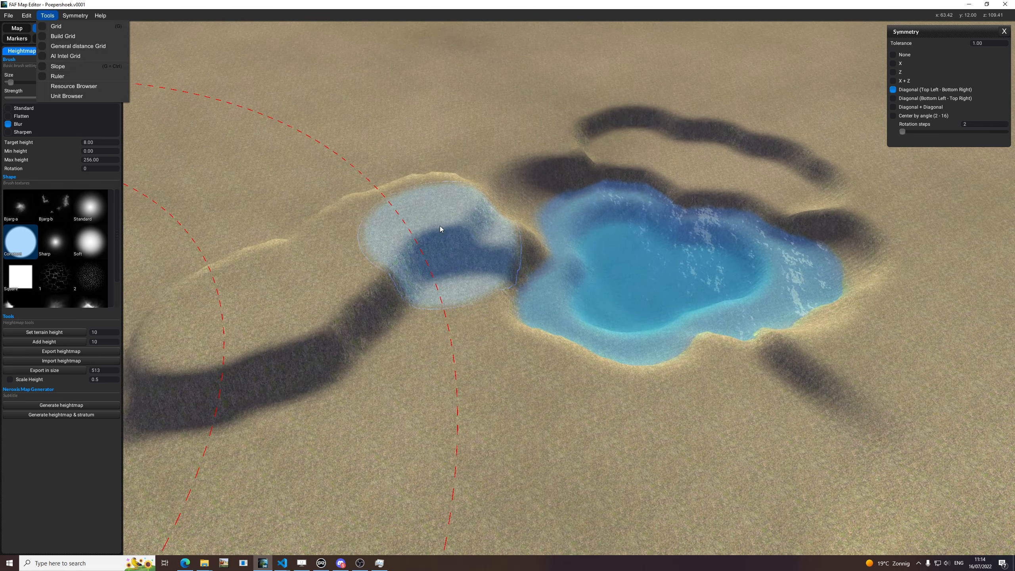
middle_click_drag(416, 188, 474, 190)
key("h")
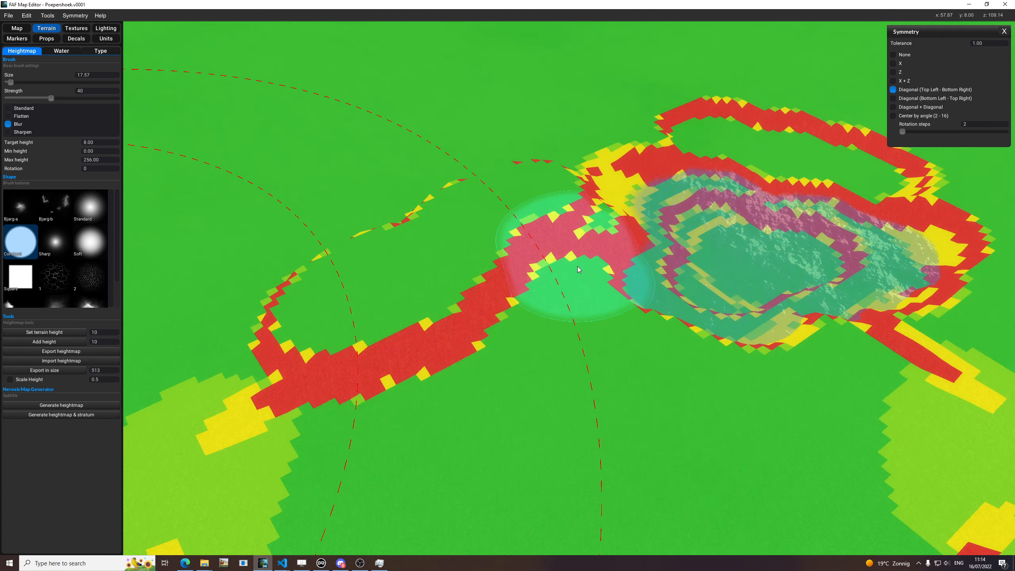
Examine the slope colours on the blurred ramps, the remaining cliffs and the lake shore
middle_click_drag(640, 267, 552, 295)
scroll(552, 295, "down", 10)
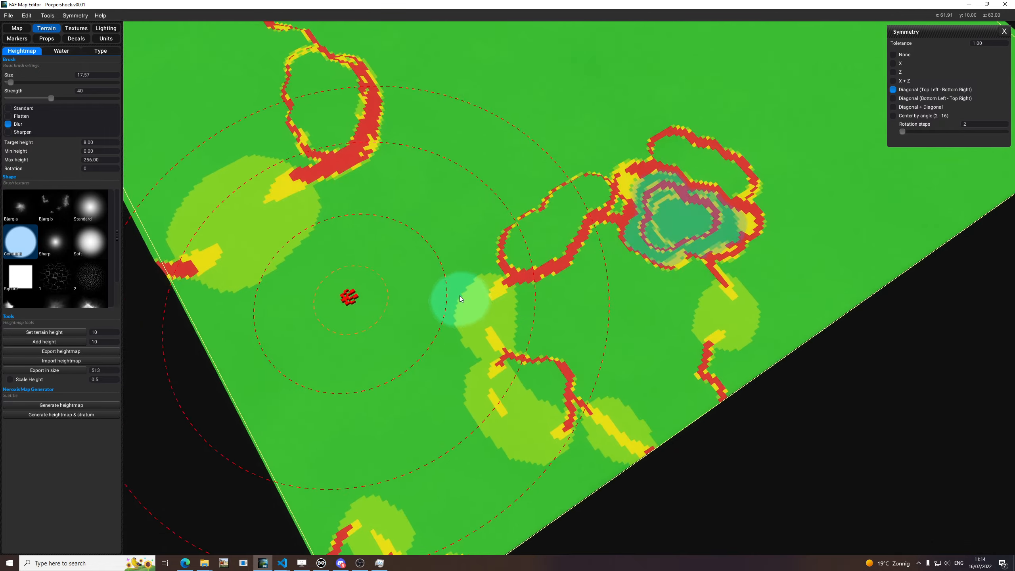
scroll(587, 300, "down", 3)
scroll(568, 260, "up", 5)
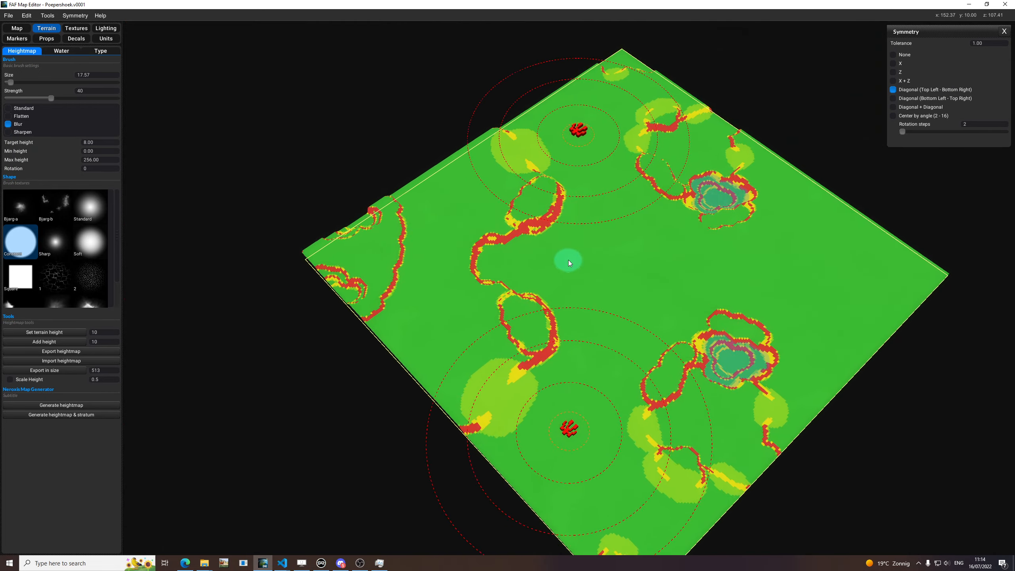
middle_click_drag(714, 272, 660, 244)
middle_click_drag(760, 355, 698, 320)
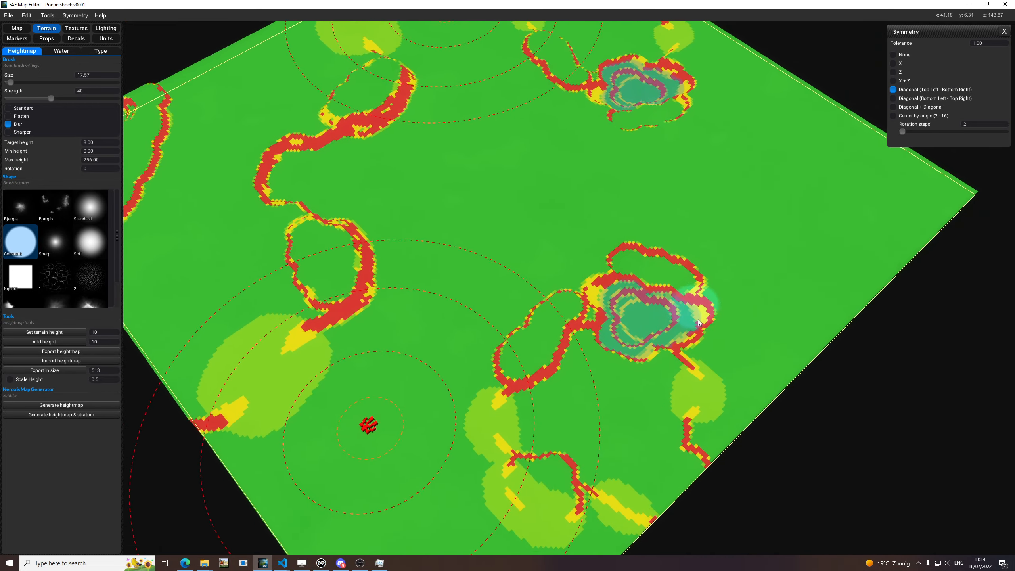
scroll(716, 401, "up", 6)
middle_click_drag(736, 387, 647, 337)
scroll(631, 352, "down", 3)
scroll(554, 402, "up", 4)
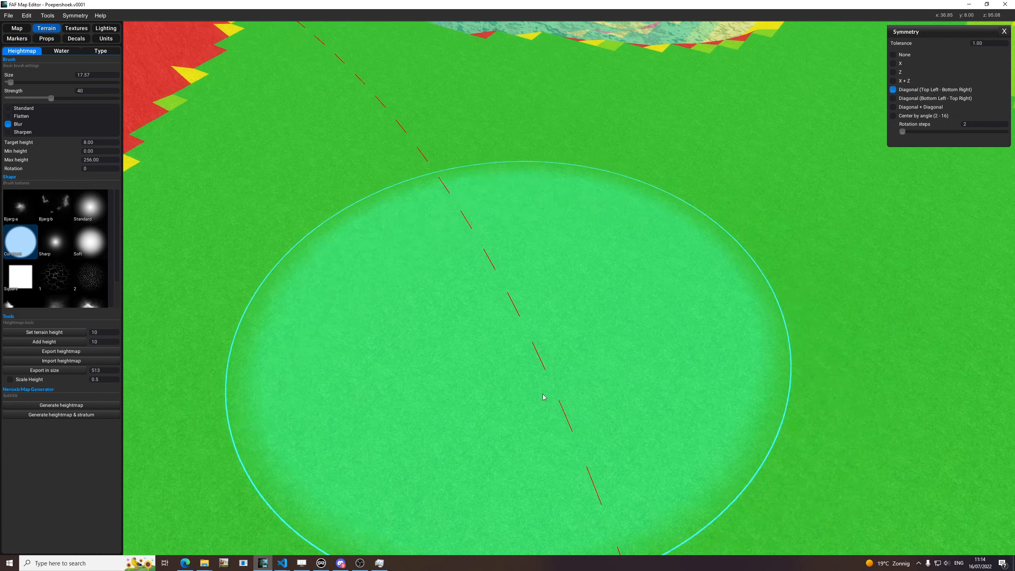
scroll(576, 376, "down", 4)
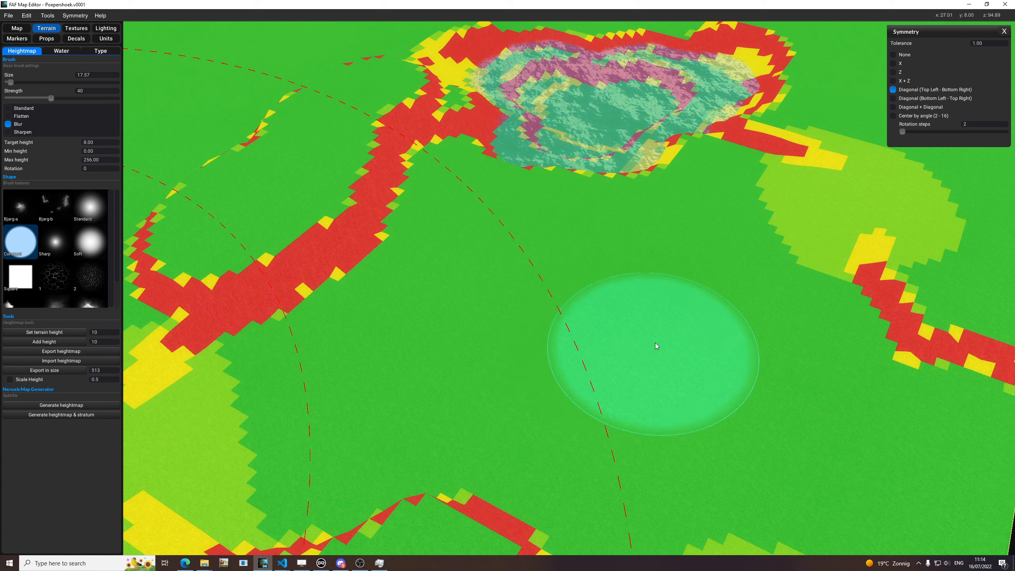
middle_click_drag(764, 286, 626, 325)
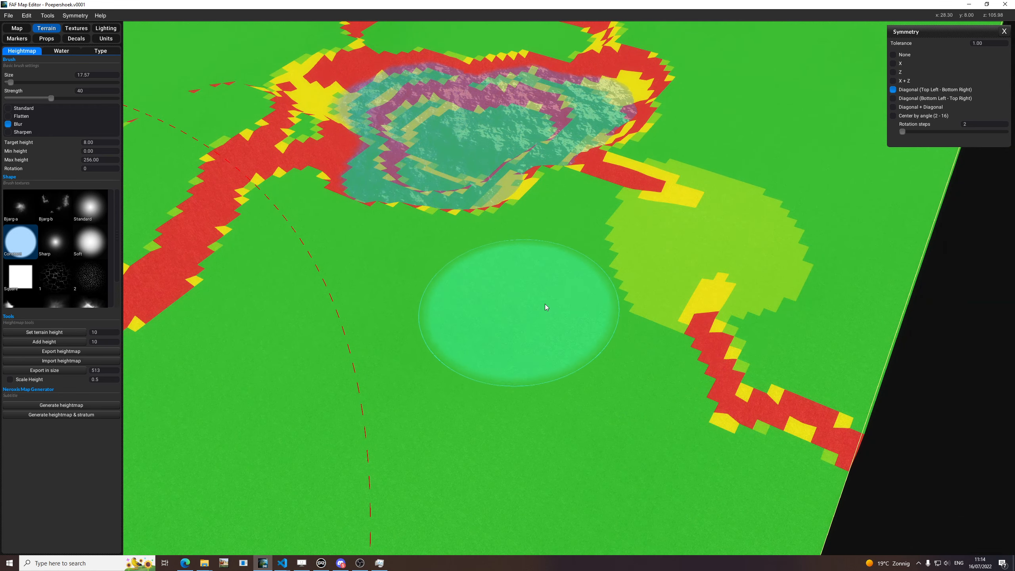
scroll(753, 274, "up", 3)
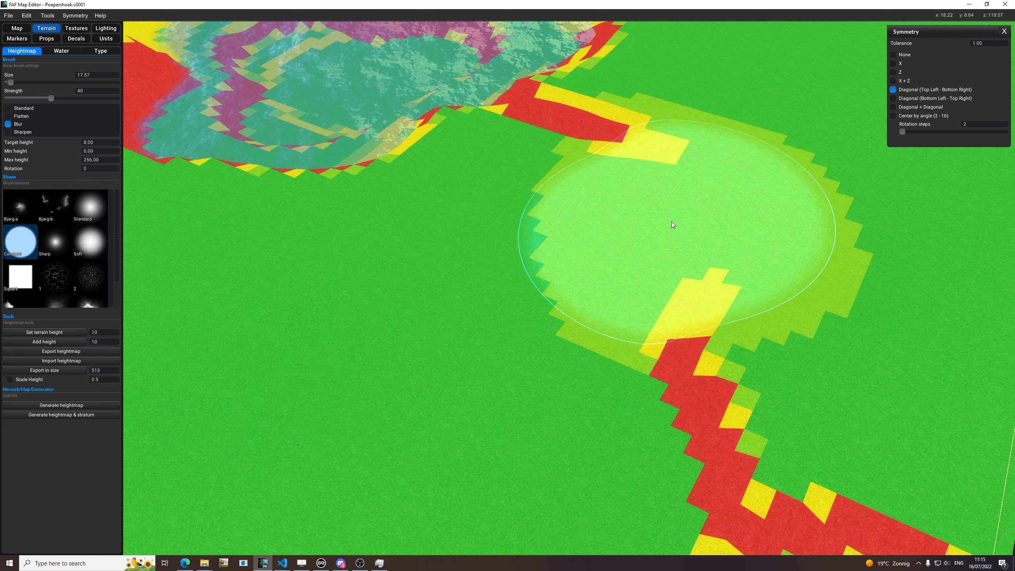
scroll(673, 232, "up", 2)
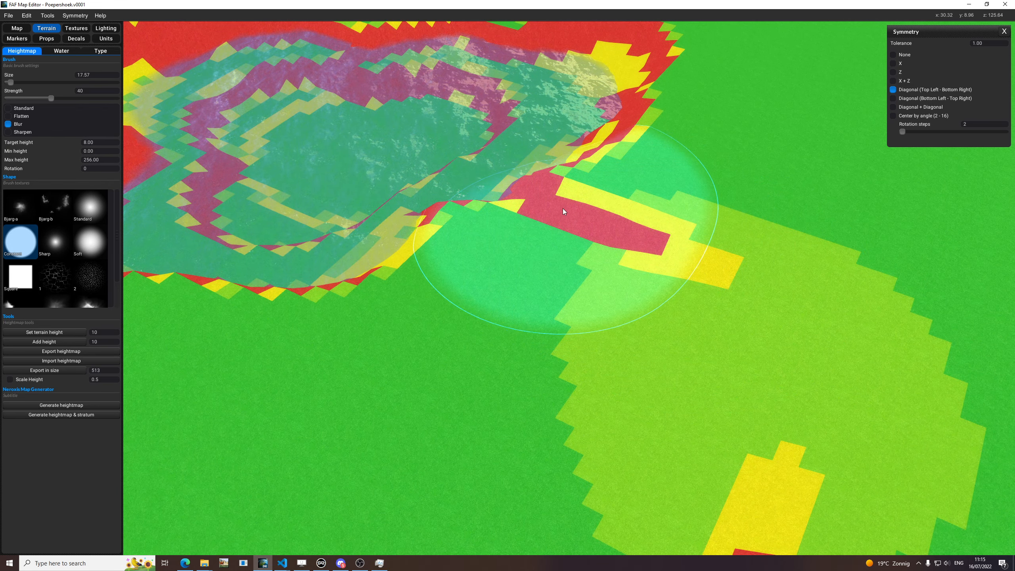
scroll(580, 228, "up", 2)
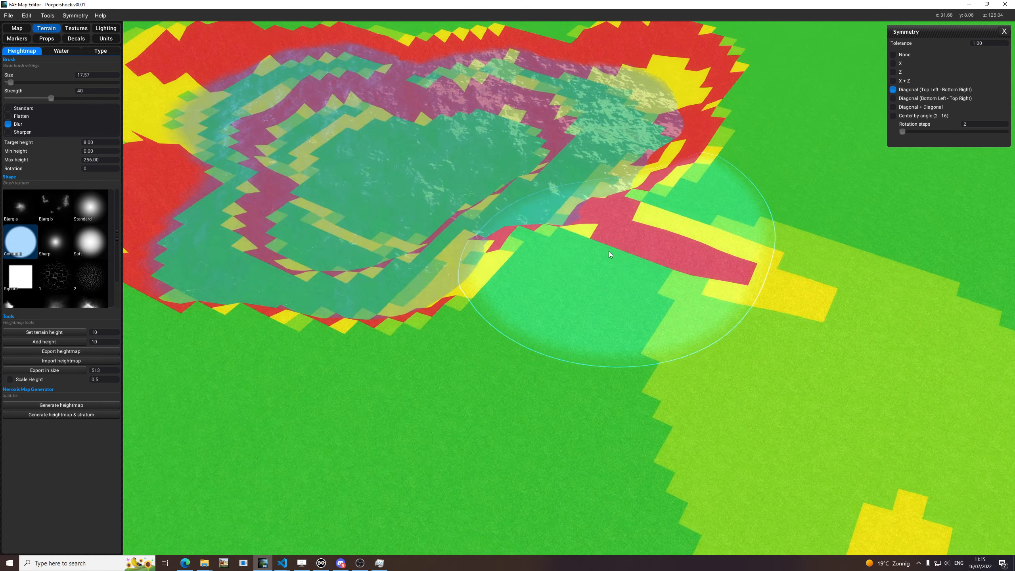
Check the slopes along the far side of the lake shore and turn off the Slope overlay
middle_click_drag(636, 294, 717, 306)
middle_click_drag(567, 282, 834, 278)
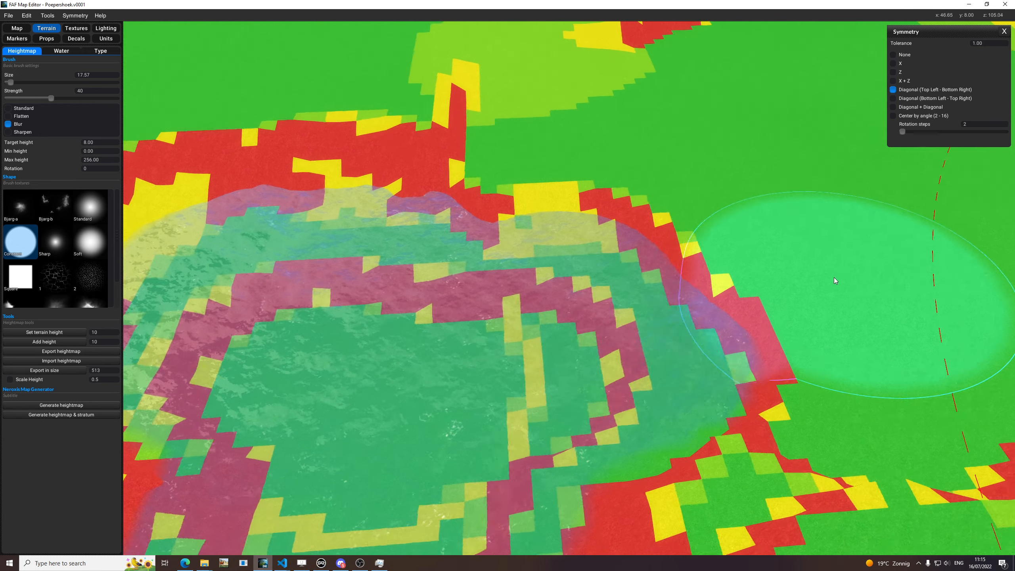
mouse_move(689, 280)
middle_mouse_down()
mouse_move(641, 300)
mouse_move(733, 241)
middle_mouse_up()
key("h")
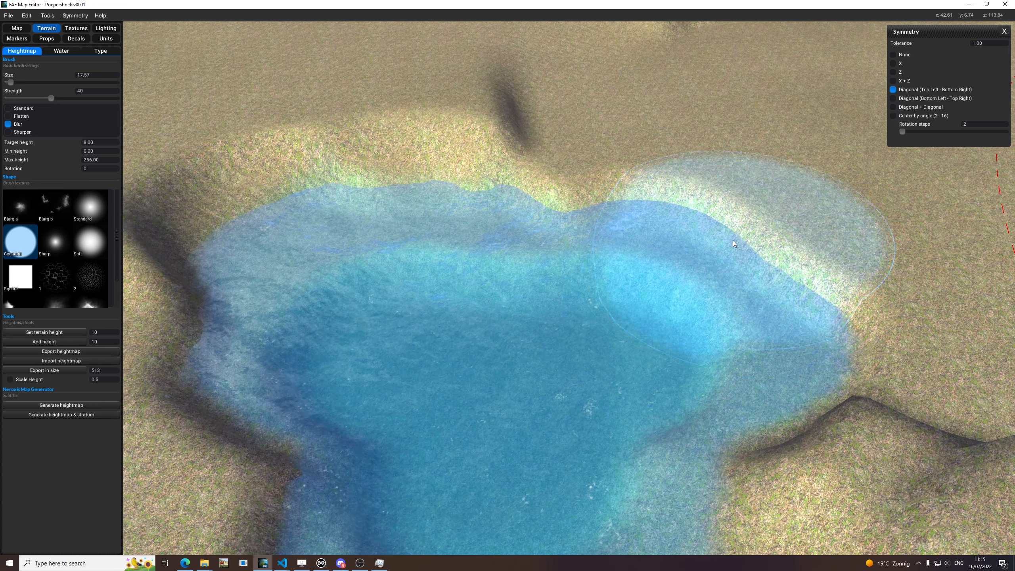
Blur the lake basin and the cliff edge along its shore at brush strength 40
mouse_move(732, 294)
middle_mouse_down()
mouse_move(749, 271)
mouse_move(623, 306)
middle_mouse_up()
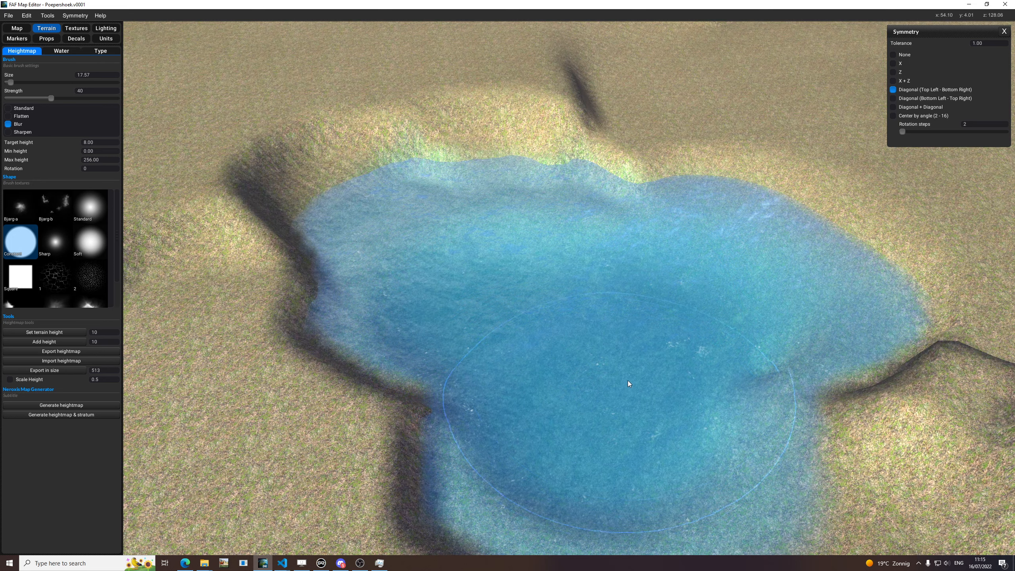
left_click_drag(622, 389, 592, 340)
middle_click_drag(588, 328, 640, 292)
left_click_drag(486, 277, 454, 306)
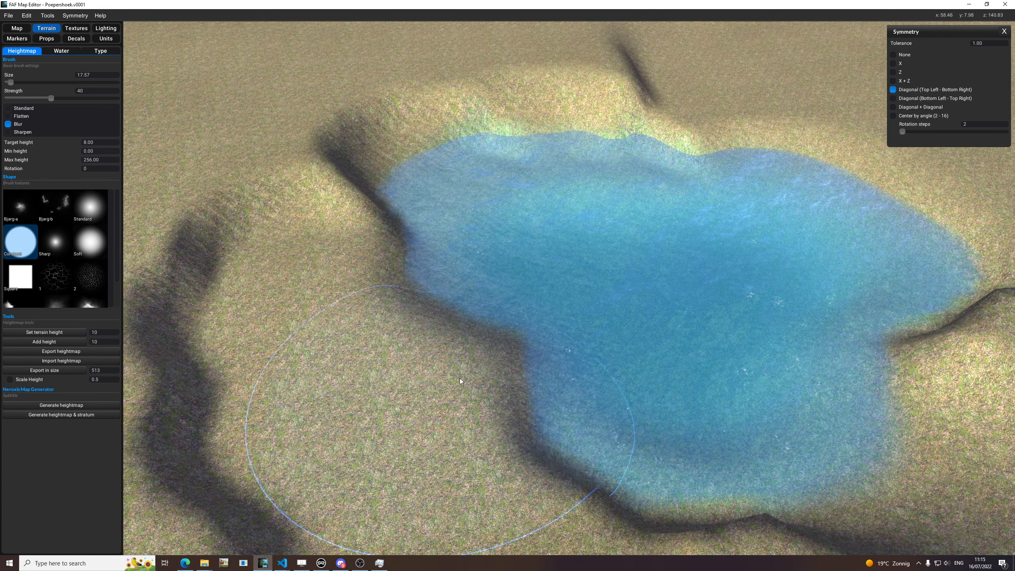
left_click_drag(460, 378, 492, 390)
Blur the end of the curved ridge beside the lake into a gentle ramp
middle_click_drag(554, 392, 481, 280)
left_click_drag(482, 280, 470, 269)
middle_click_drag(224, 266, 443, 252)
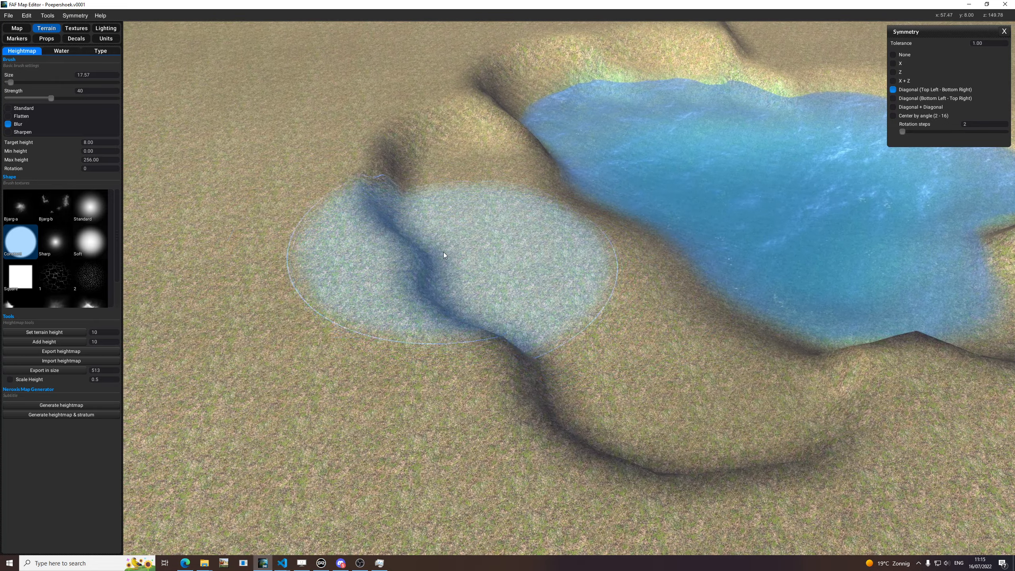
mouse_move(444, 254)
left_mouse_down()
mouse_move(375, 206)
mouse_move(434, 275)
left_mouse_up()
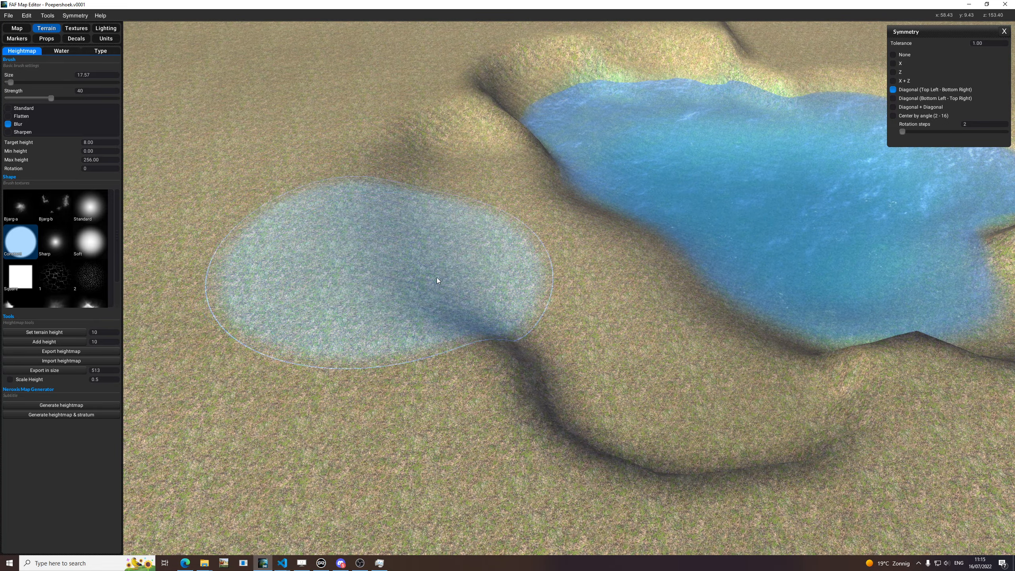
middle_click_drag(676, 278, 570, 211)
mouse_move(571, 210)
left_mouse_down()
mouse_move(565, 200)
mouse_move(600, 213)
left_mouse_up()
middle_click_drag(644, 194, 616, 212)
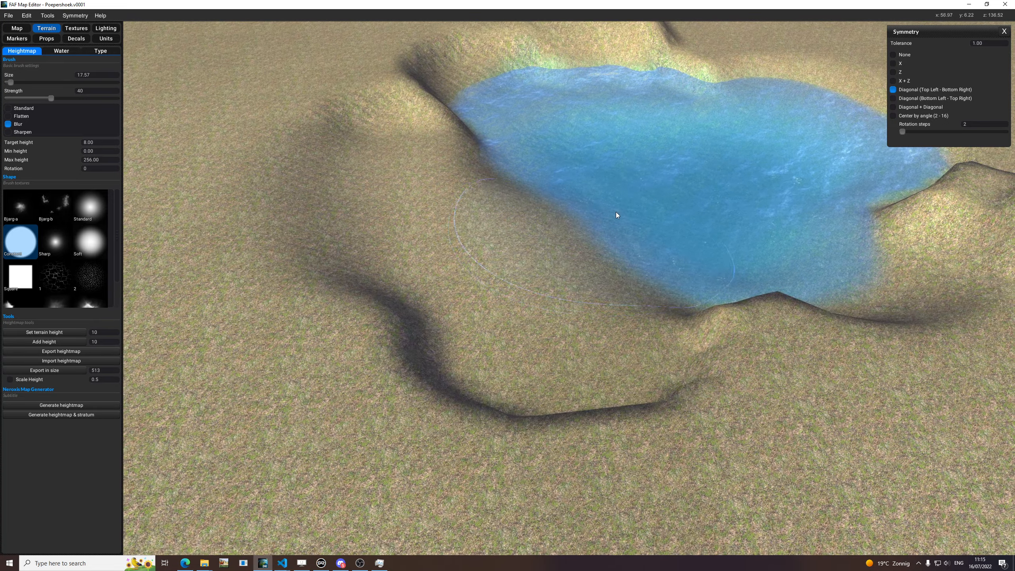
Blur the strip between the curved ridge and the lake, and smooth the shore around the water
left_click_drag(604, 157, 576, 144)
middle_click_drag(574, 144, 587, 178)
left_click_drag(585, 181, 528, 142)
middle_click_drag(720, 198, 632, 204)
left_click_drag(639, 196, 625, 188)
left_click_drag(725, 197, 719, 198)
mouse_move(720, 198)
middle_mouse_down()
mouse_move(752, 258)
mouse_move(618, 265)
mouse_move(632, 287)
mouse_move(556, 314)
middle_mouse_up()
mouse_move(556, 314)
left_mouse_down()
mouse_move(542, 318)
mouse_move(569, 303)
left_mouse_up()
mouse_move(574, 332)
left_mouse_down()
mouse_move(582, 394)
mouse_move(600, 405)
left_mouse_up()
middle_click_drag(606, 409, 609, 369)
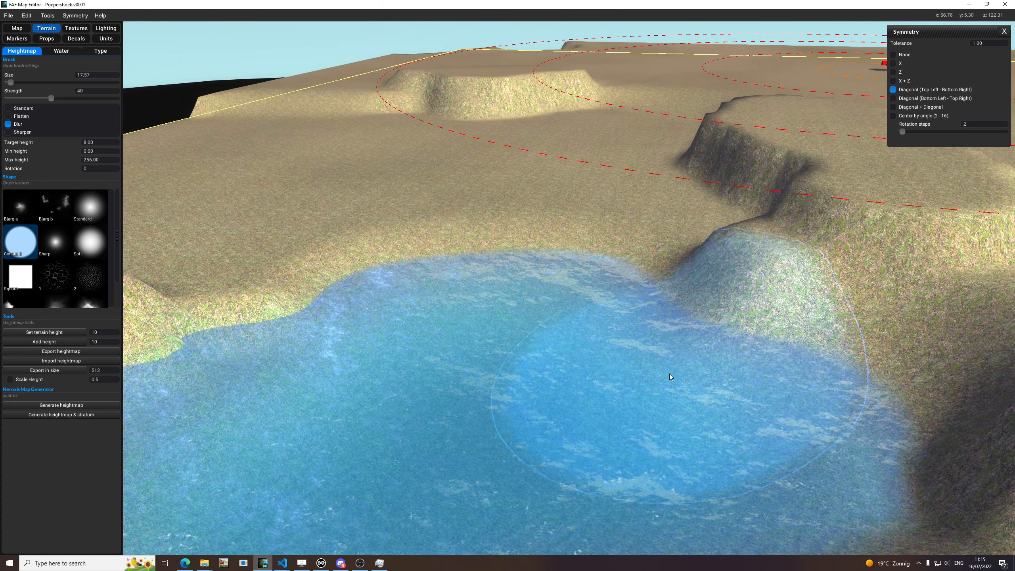
Set the Blur brush strength to 15 for working on the plateau cliff near the lake
mouse_move(670, 374)
middle_mouse_down()
mouse_move(654, 280)
mouse_move(813, 384)
mouse_move(627, 357)
mouse_move(548, 298)
middle_mouse_up()
scroll(627, 357, "up", 3)
scroll(540, 314, "up", 3)
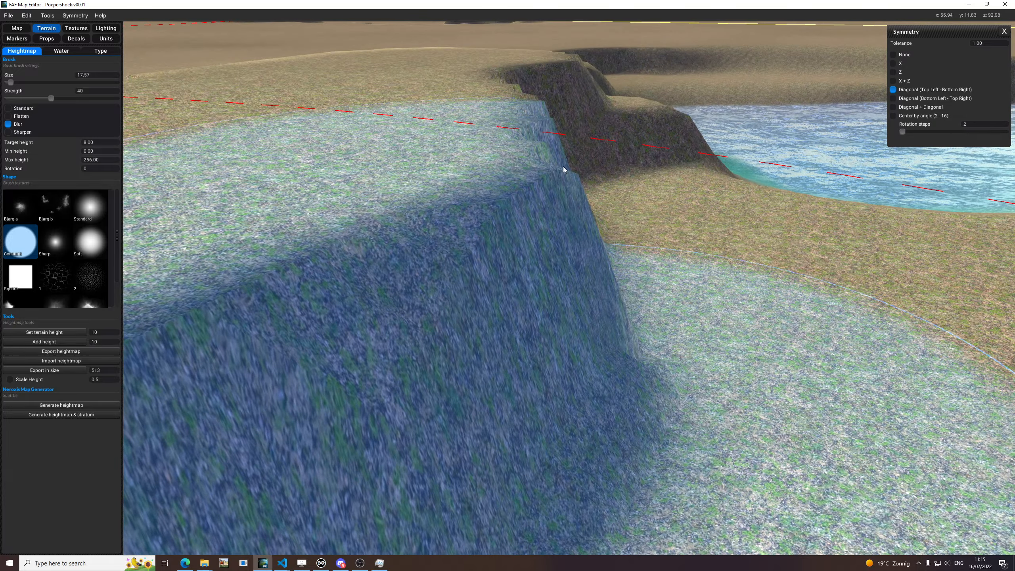
mouse_move(563, 167)
left_mouse_down()
mouse_move(521, 95)
mouse_move(579, 207)
left_mouse_up()
middle_click_drag(579, 206, 579, 238)
scroll(583, 221, "down", 1)
scroll(585, 222, "down", 1)
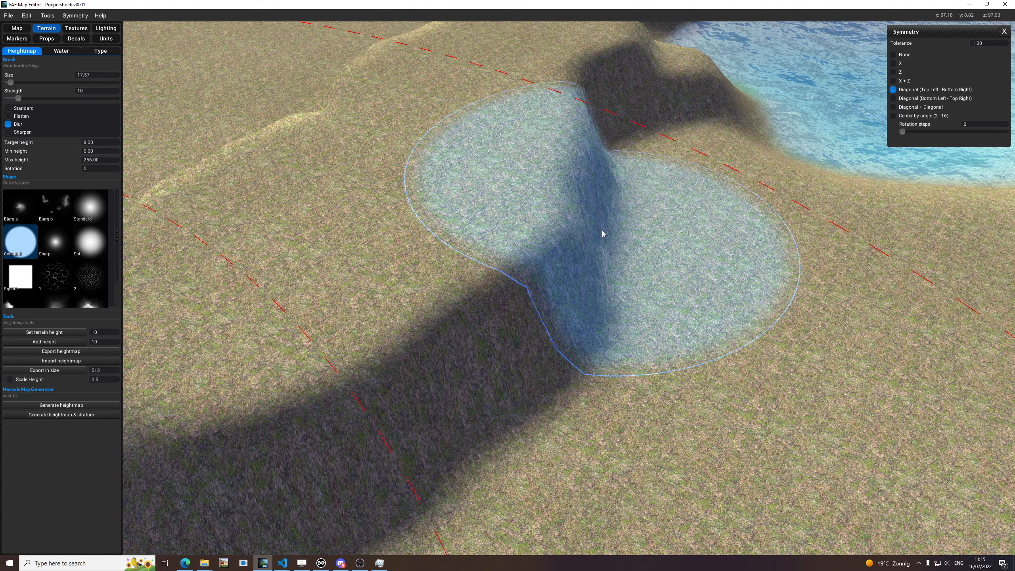
middle_click_drag(807, 305, 810, 310)
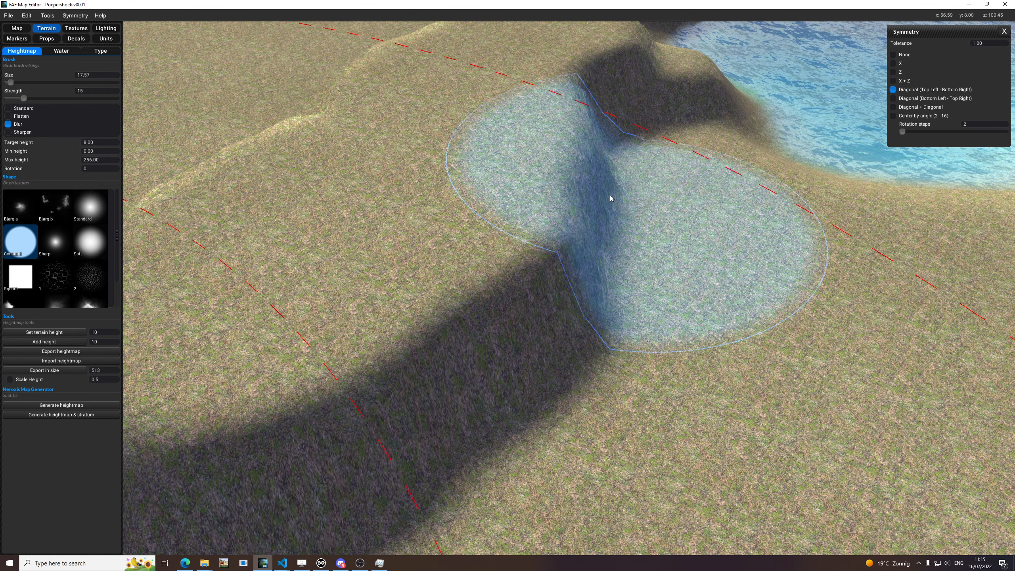
Lightly blur the plateau cliff and its corner facing the lake
middle_click_drag(609, 301, 637, 288)
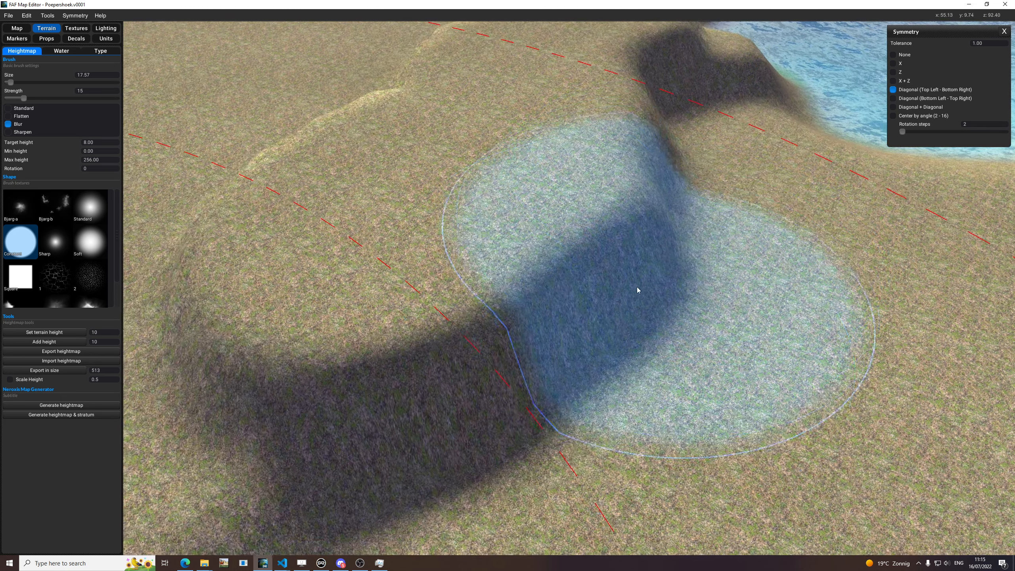
left_click(632, 291)
middle_click_drag(510, 369, 696, 216)
left_click(696, 216)
middle_click_drag(759, 184, 651, 222)
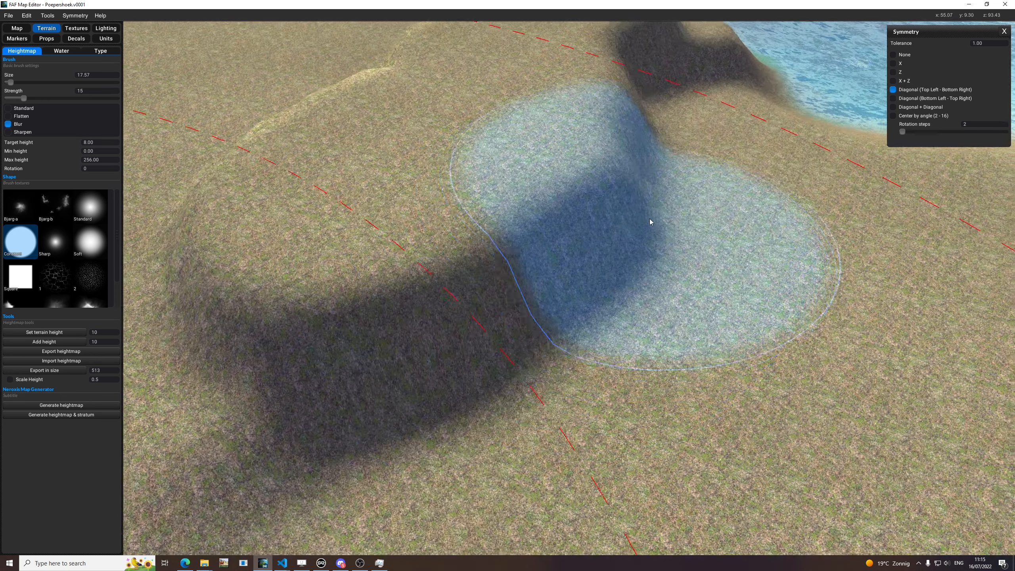
scroll(651, 222, "down", 1)
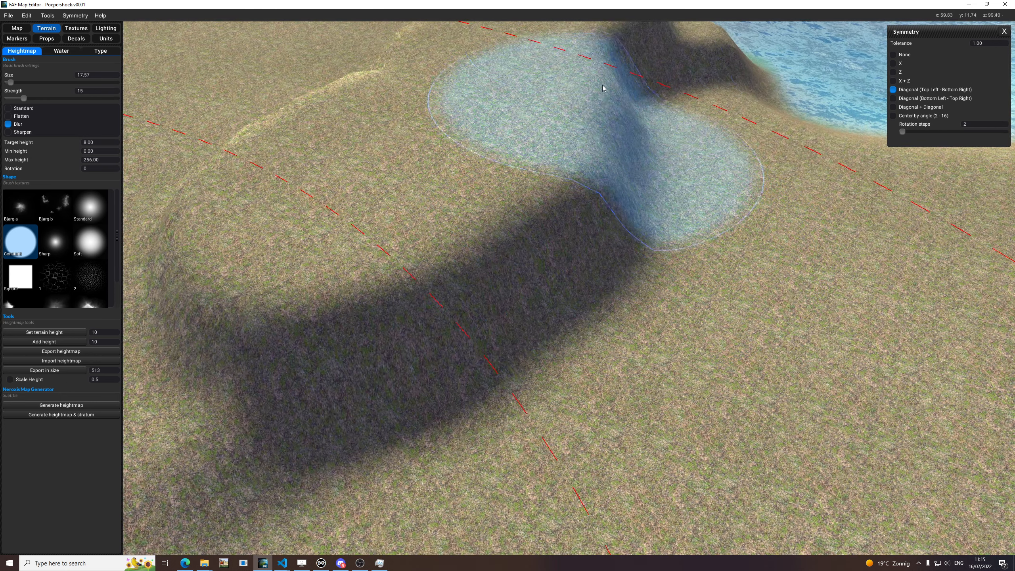
Show the Slope overlay, check the slopes on the plateau cliff and around the lake, and turn the overlay off
key("h")
scroll(656, 224, "up", 3)
key("space")
key("space")
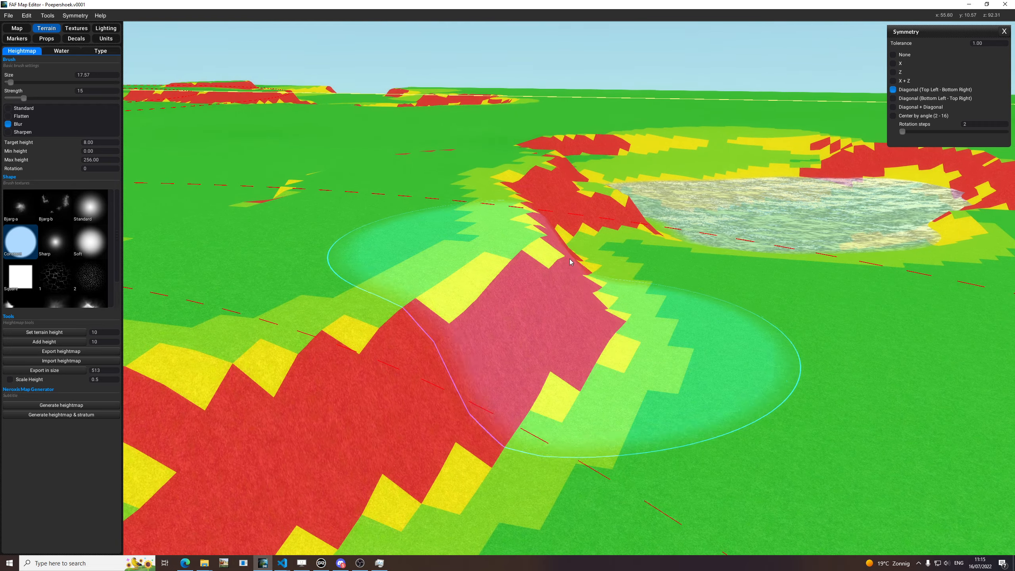
middle_click_drag(640, 320, 467, 364)
key("space")
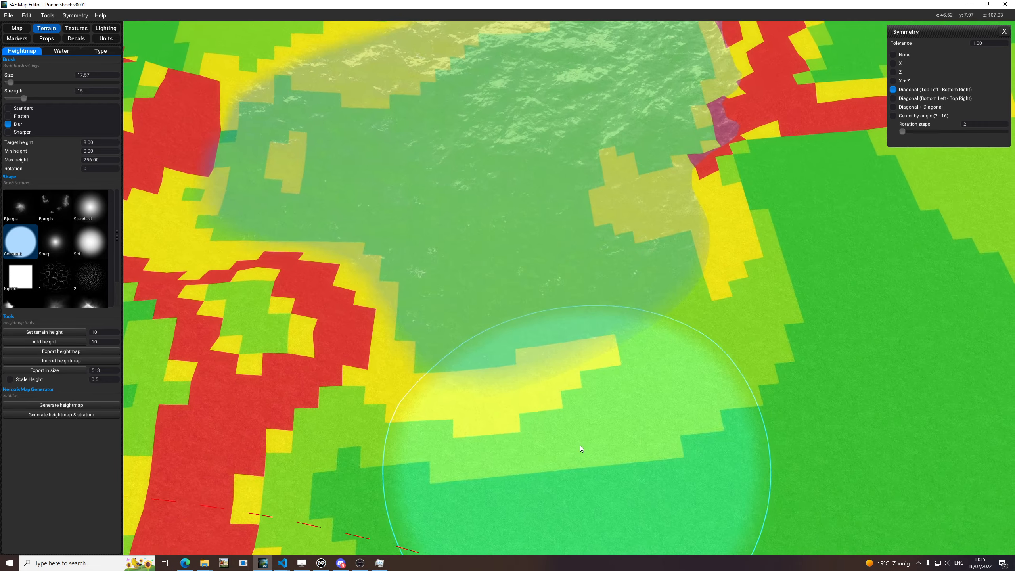
scroll(560, 408, "down", 3)
middle_click_drag(634, 318, 698, 326)
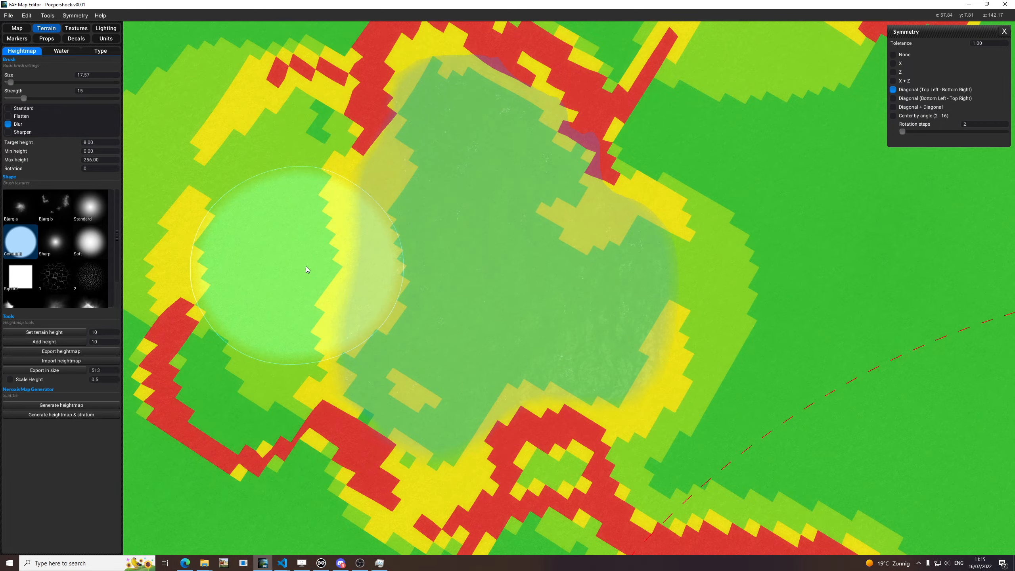
scroll(672, 321, "up", 5)
key("h")
Examine the lake shore, the neighbouring ridges and the plateau cliffs from several angles for edges still too steep
key("space")
key("space")
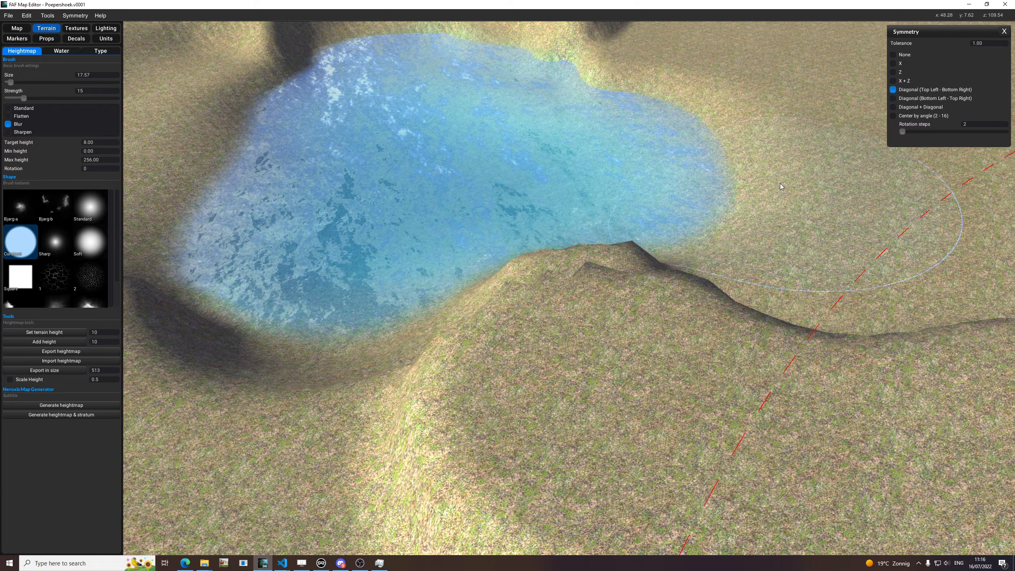
scroll(756, 177, "down", 4)
scroll(709, 254, "up", 4)
scroll(693, 290, "down", 4)
key("space")
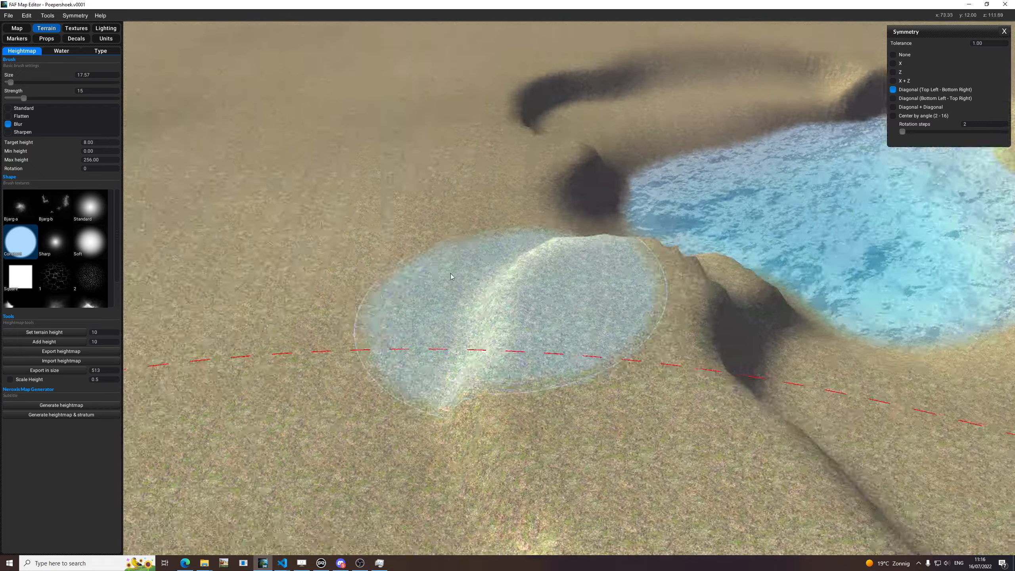
key("space")
left_click(701, 361)
key("space")
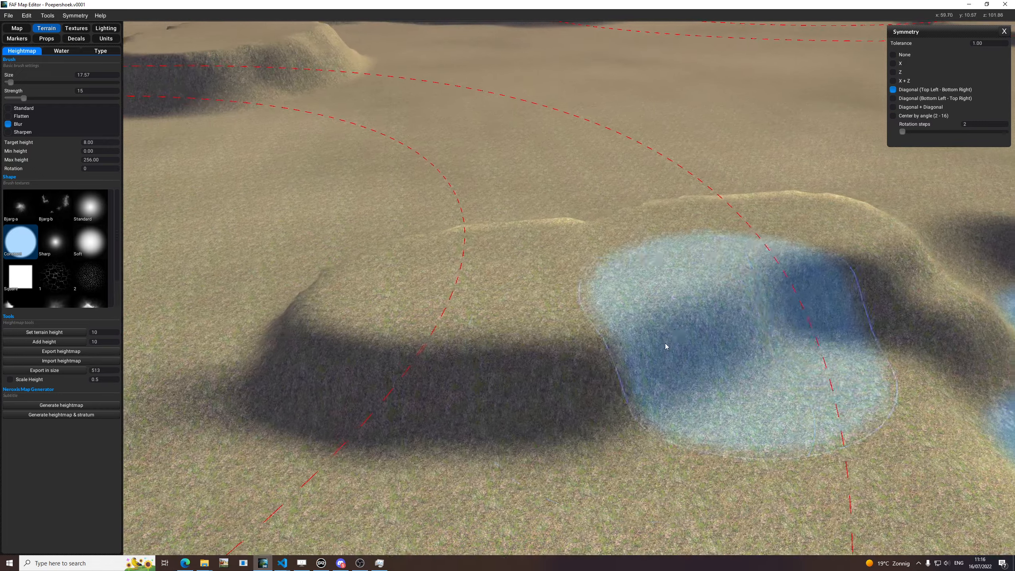
scroll(542, 315, "down", 4)
scroll(638, 256, "up", 4)
key("space")
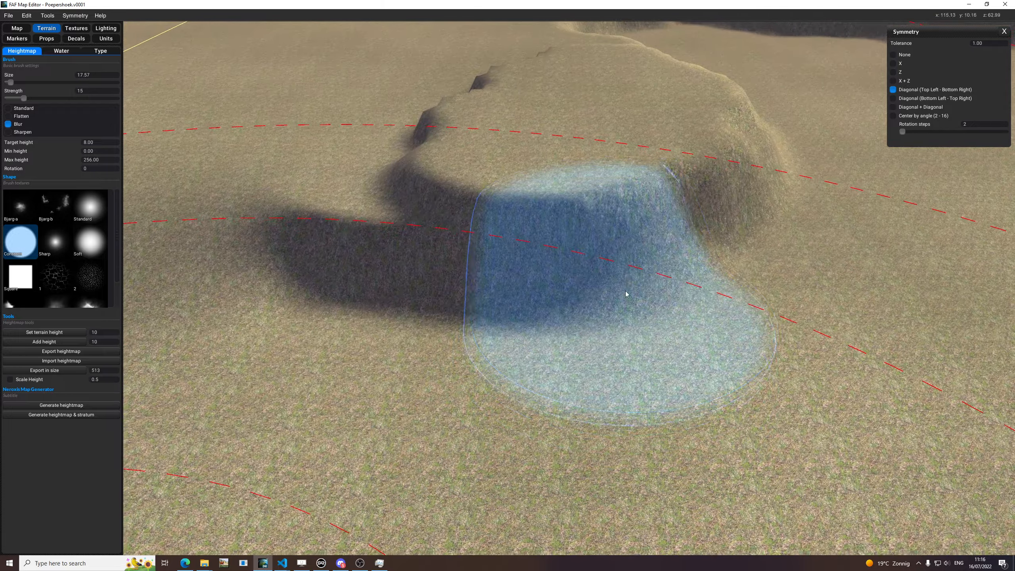
Blur the cliff of the second plateau, away from the lake, to soften its slope
left_click_drag(696, 235, 736, 215)
key("space")
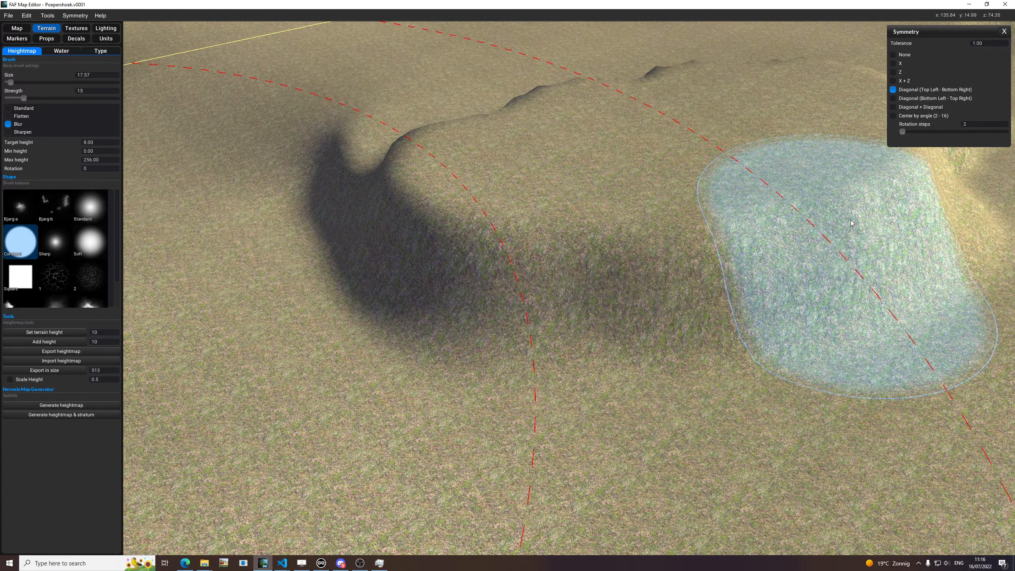
middle_click_drag(841, 248, 538, 273)
mouse_move(650, 182)
left_mouse_down()
mouse_move(570, 231)
mouse_move(538, 232)
left_mouse_up()
key("space")
scroll(697, 262, "down", 5)
key("space")
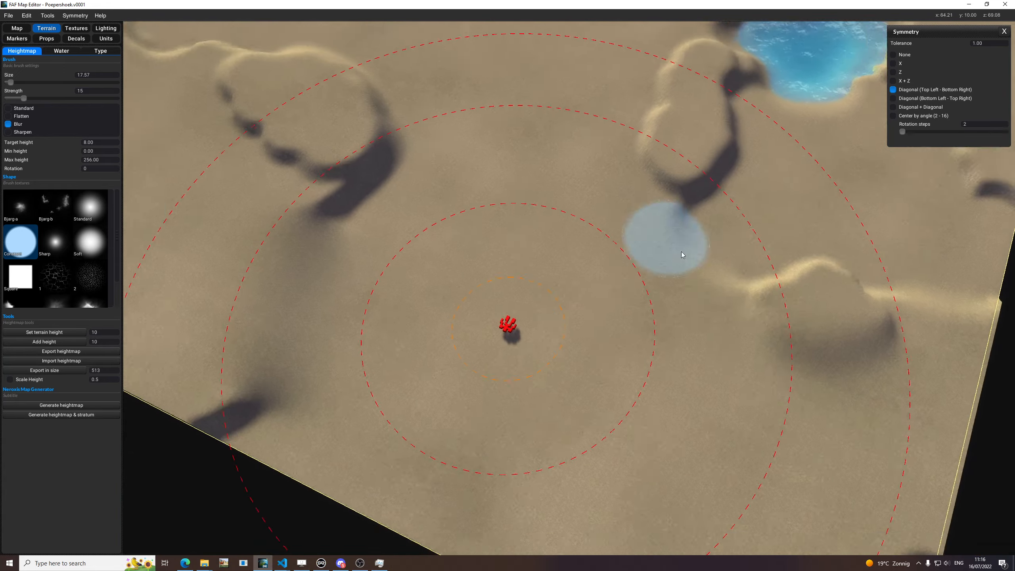
Set the Blur brush to size 22.57 and strength 37
key("h")
mouse_move(681, 251)
middle_mouse_down()
mouse_move(644, 220)
mouse_move(540, 295)
mouse_move(557, 307)
middle_mouse_up()
key("h")
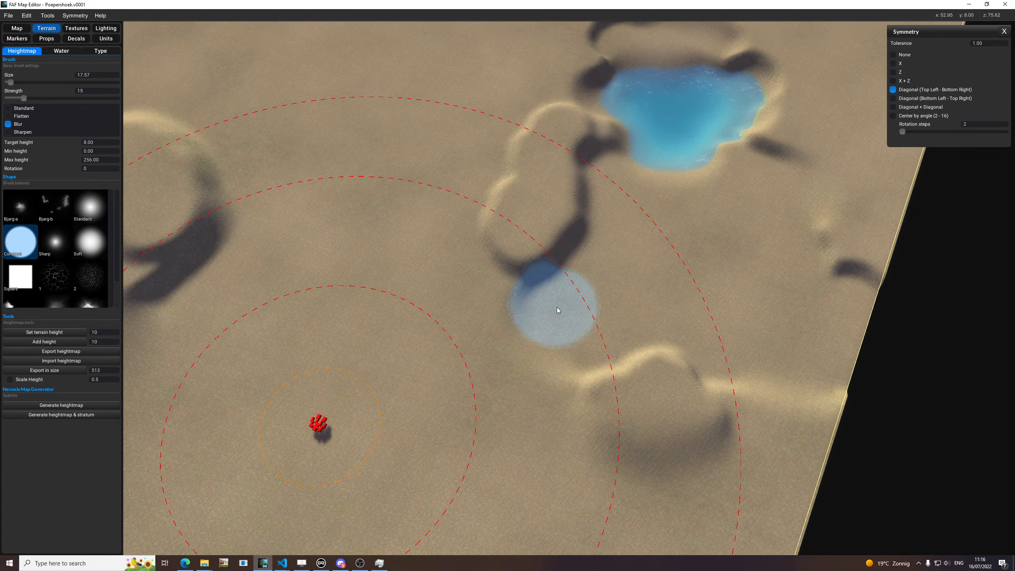
key("b")
mouse_move(526, 296)
left_mouse_down()
mouse_move(536, 295)
mouse_move(506, 288)
left_mouse_up()
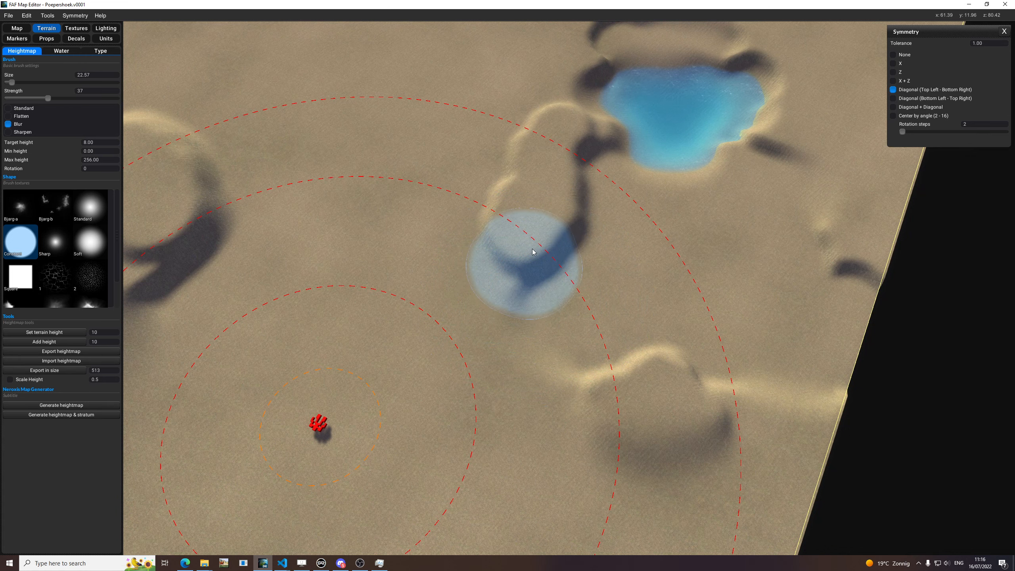
Blur the side of the plateau next to the lake that faces away from the water into a wide ramp
scroll(531, 248, "up", 3)
middle_click_drag(532, 248, 544, 321)
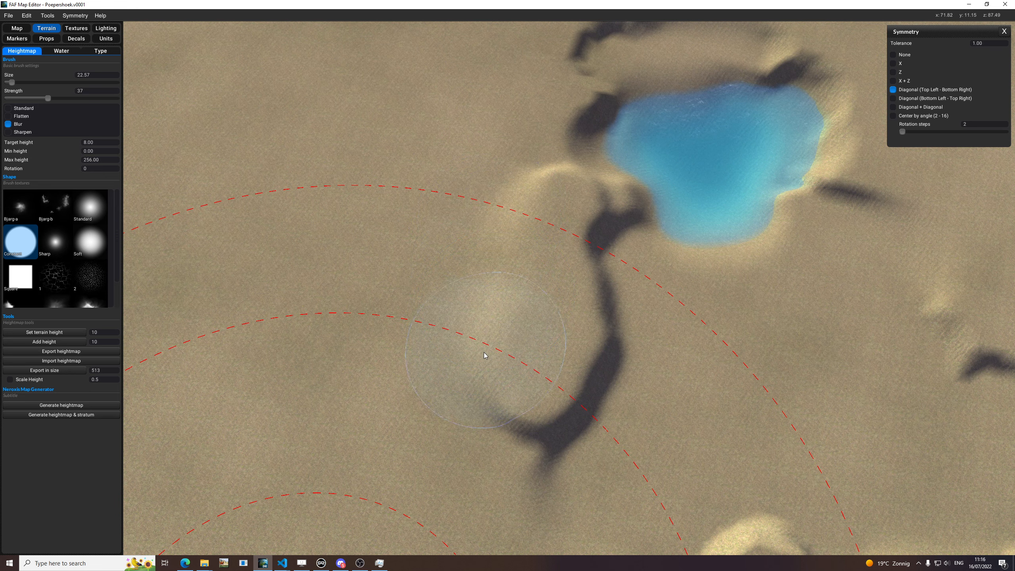
key("space")
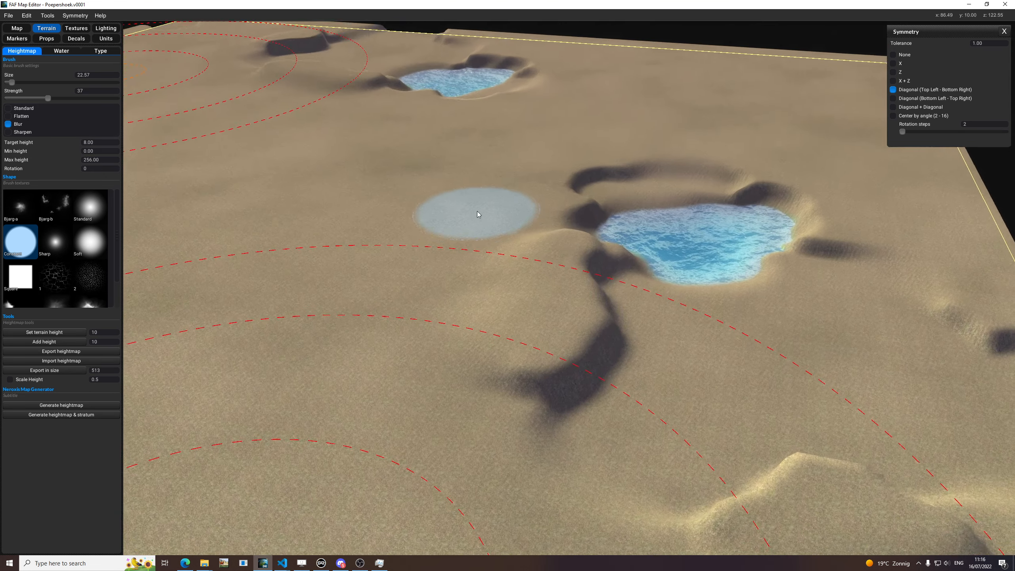
Blur the gap in the ridge between the lake and the map edge, and soften the curved ridge behind the lake
middle_click_drag(784, 276, 652, 295)
scroll(704, 306, "up", 3)
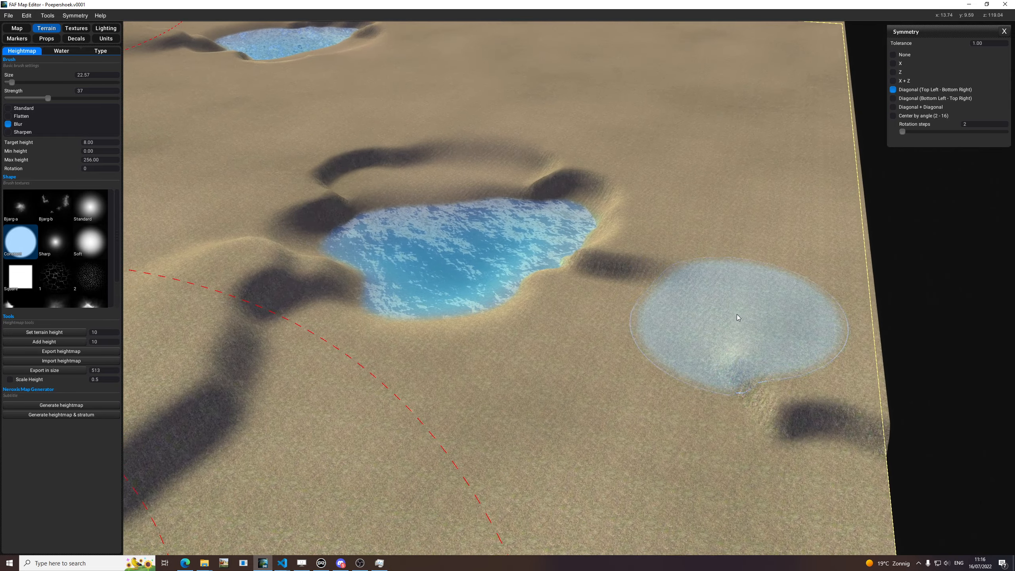
left_click_drag(737, 314, 732, 314)
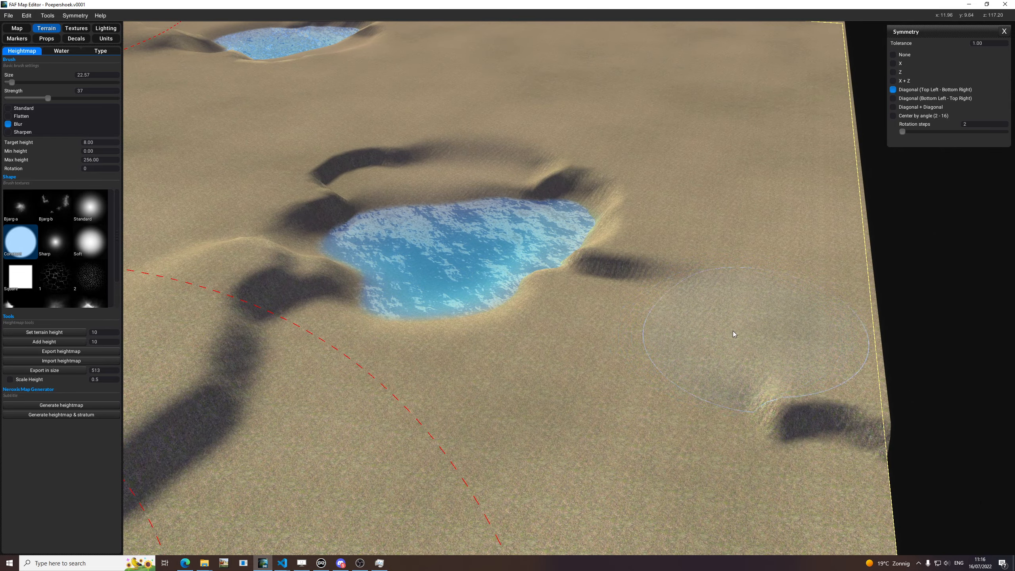
scroll(614, 267, "up", 5)
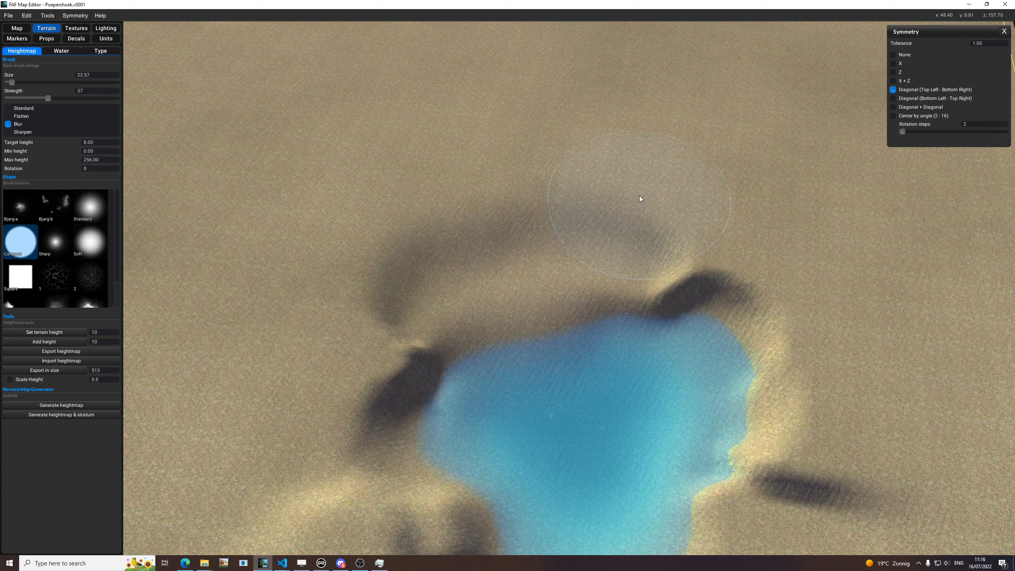
Check the lake surroundings with the Slope overlay and turn it off again
scroll(521, 320, "up", 5)
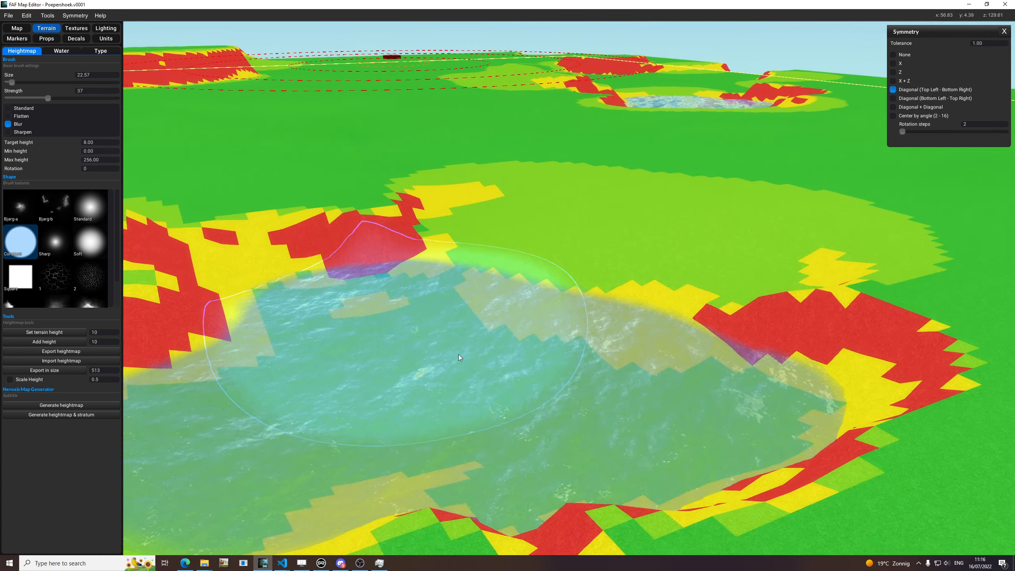
mouse_move(460, 357)
middle_mouse_down()
mouse_move(356, 377)
mouse_move(507, 510)
mouse_move(648, 200)
middle_mouse_up()
middle_click_drag(682, 280, 638, 263)
key("g")
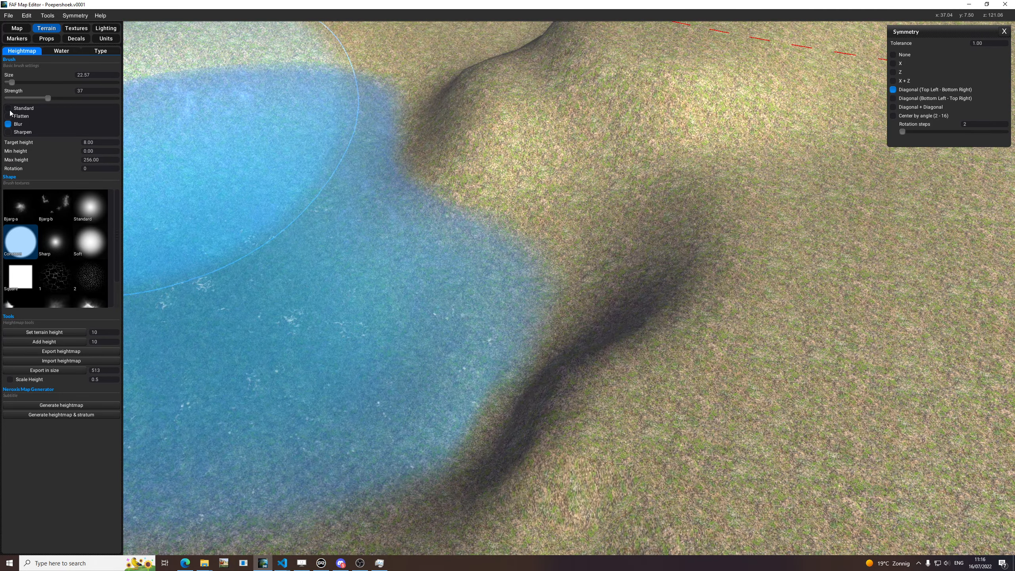
Switch to the Standard brush at size 5.57 and sculpt the ridge beside the lake shore
left_click(9, 109)
middle_click_drag(575, 332, 499, 274)
key("b")
mouse_move(819, 350)
left_mouse_down()
mouse_move(799, 348)
mouse_move(807, 348)
left_mouse_up()
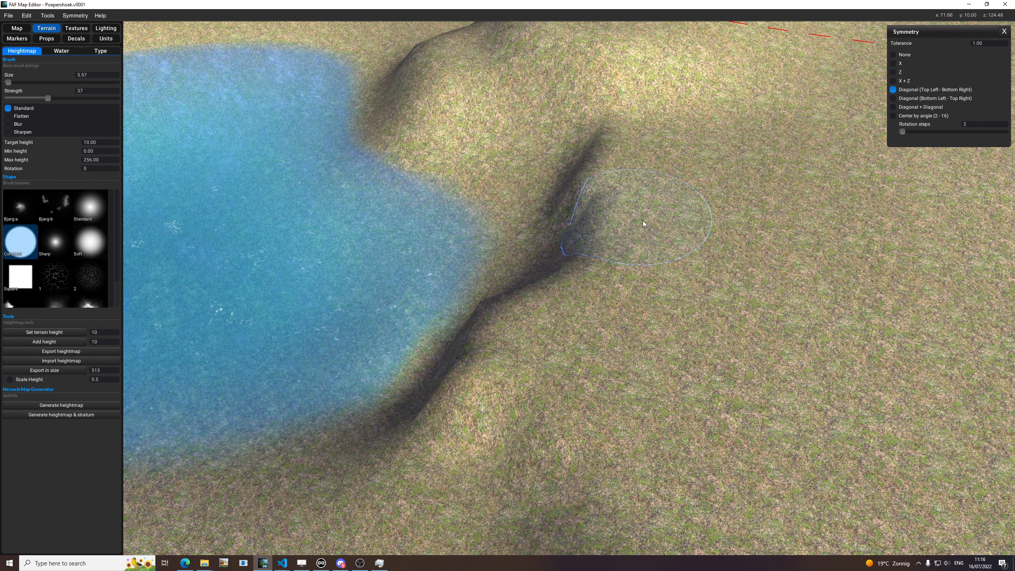
Set the brush strength to 19 and extend the sculpted edge of the lakeside ridge
key("m")
left_click_drag(679, 211, 670, 208)
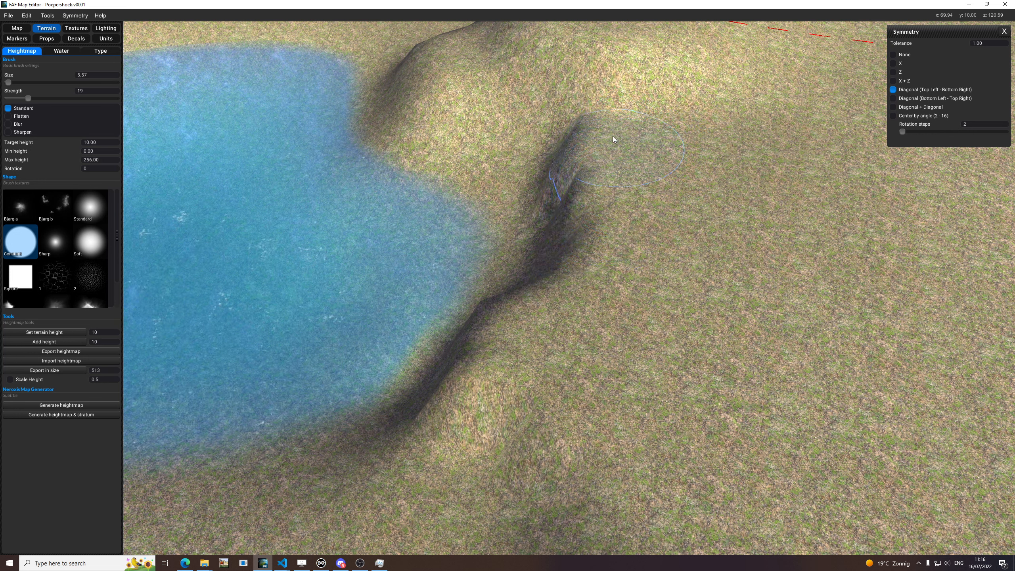
middle_click_drag(662, 239, 696, 262)
Switch to the Blur brush and smooth the newly sculpted ridge and the cliff above the lake
left_click(12, 123)
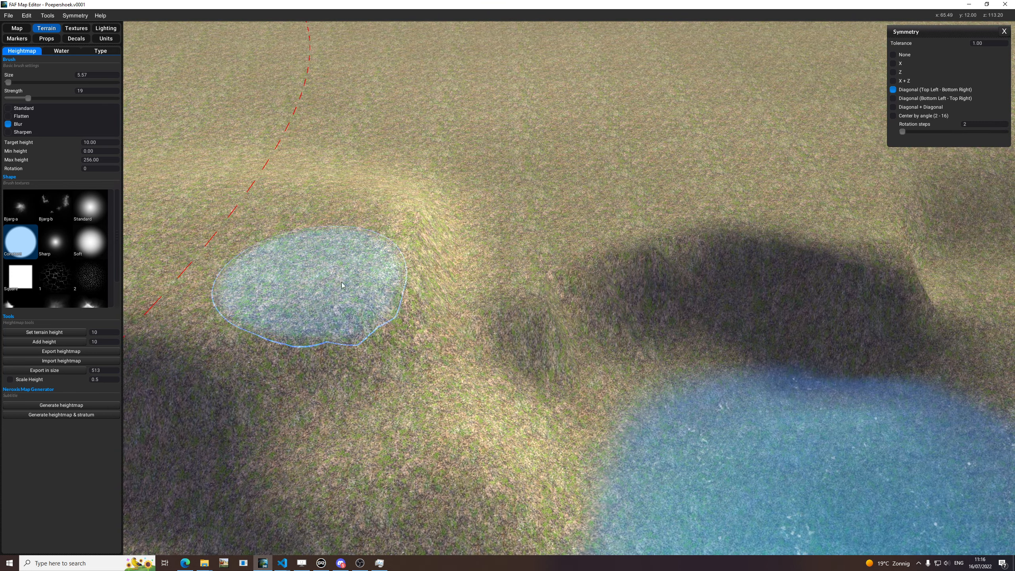
left_click(530, 324)
left_click(682, 262)
left_click(681, 263)
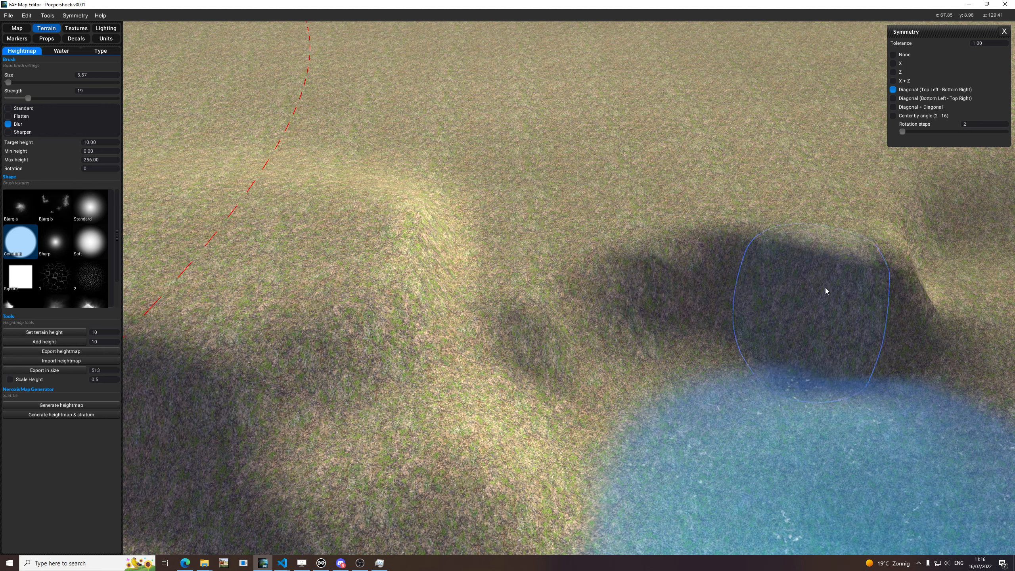
left_click(826, 288)
Limit the brush's maximum height to 9.79 and undo the last blur stroke on the lakeside ridge
key("t")
mouse_move(712, 268)
middle_mouse_down()
mouse_move(636, 248)
mouse_move(514, 247)
mouse_move(592, 299)
mouse_move(448, 318)
mouse_move(430, 284)
mouse_move(769, 270)
middle_mouse_up()
left_click(589, 301)
key("t")
key("ctrl+z")
Turn on the Slope overlay and check the slopes of the reshaped ridge by the lake
scroll(582, 303, "down", 5)
key("t")
scroll(823, 267, "up", 4)
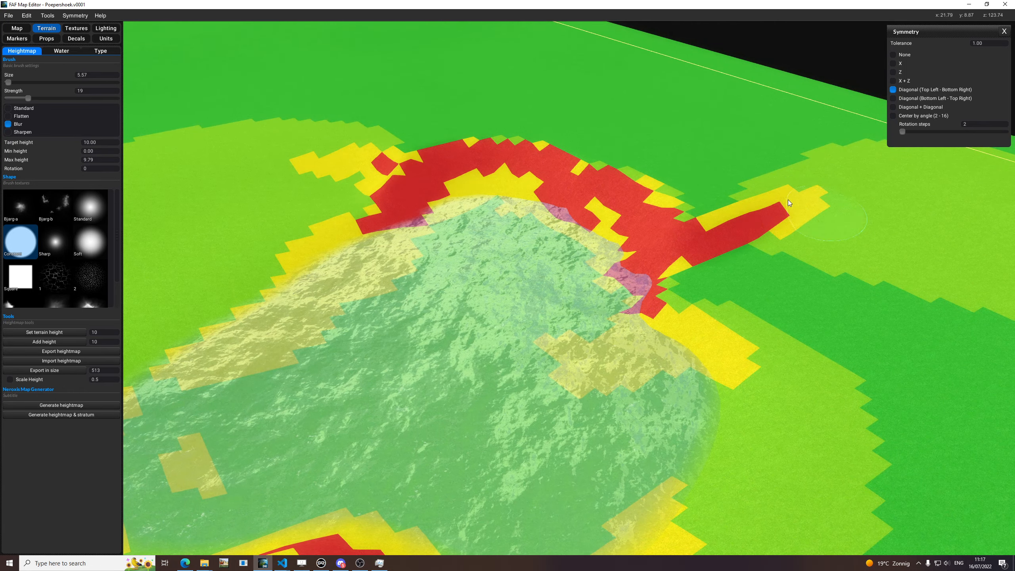
Check the slopes around the lakeside ridge from a high and a low angle and turn off the Slope overlay
middle_click_drag(441, 184, 471, 179)
left_click(473, 187)
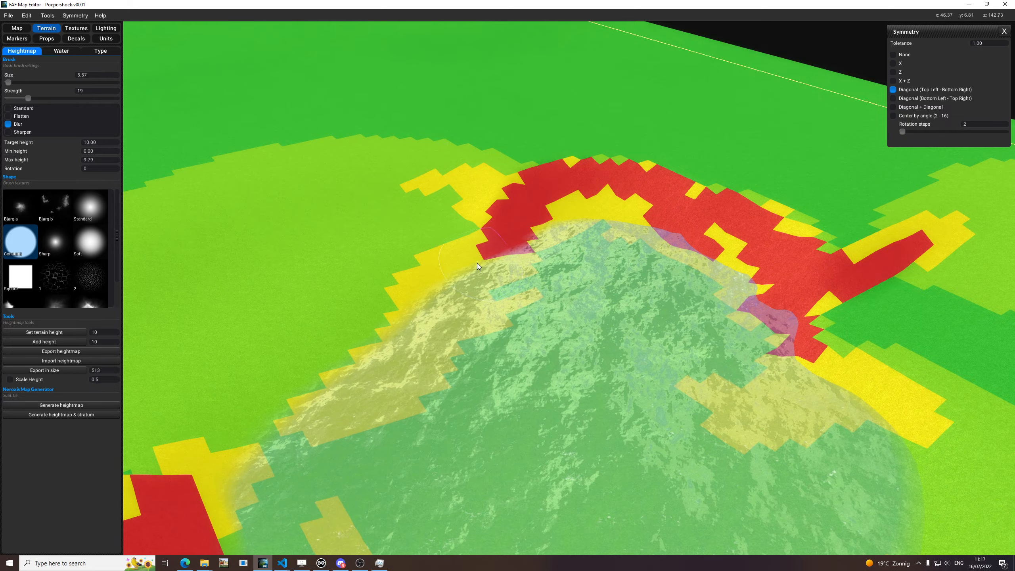
scroll(555, 246, "down", 3)
middle_click_drag(554, 245, 460, 208)
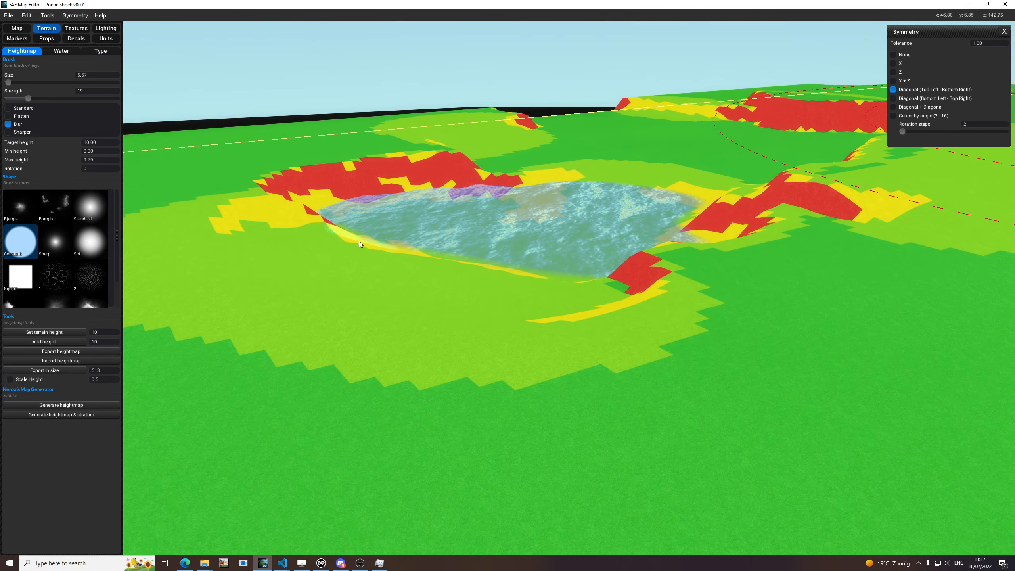
key("s")
mouse_move(691, 306)
middle_mouse_down()
mouse_move(719, 400)
mouse_move(695, 378)
middle_mouse_up()
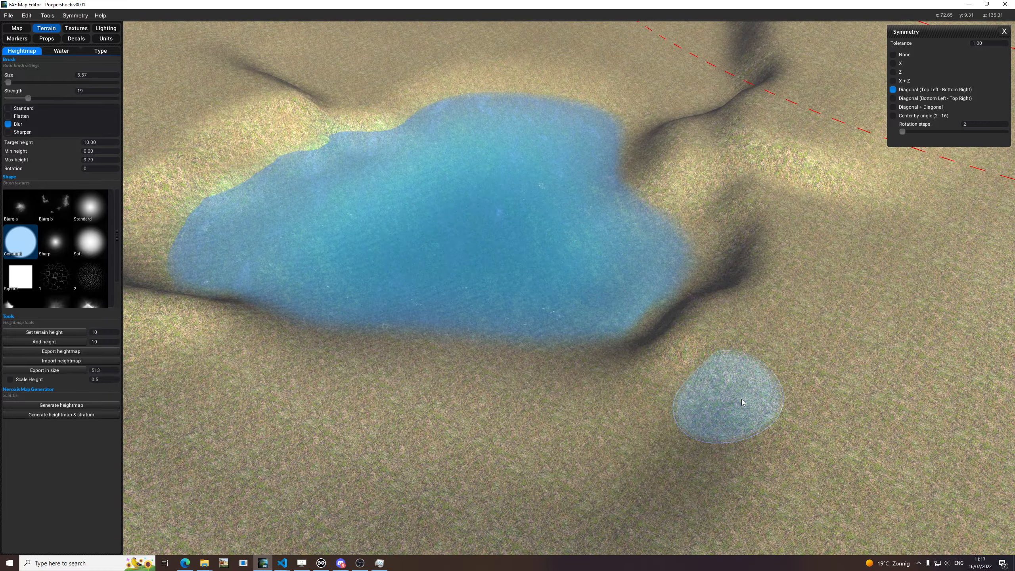
Examine the terrain beside the lake, the ridges in the map corner and the broken cliff along the neighbouring plateau
key("s")
key("s")
middle_click_drag(715, 336, 592, 460)
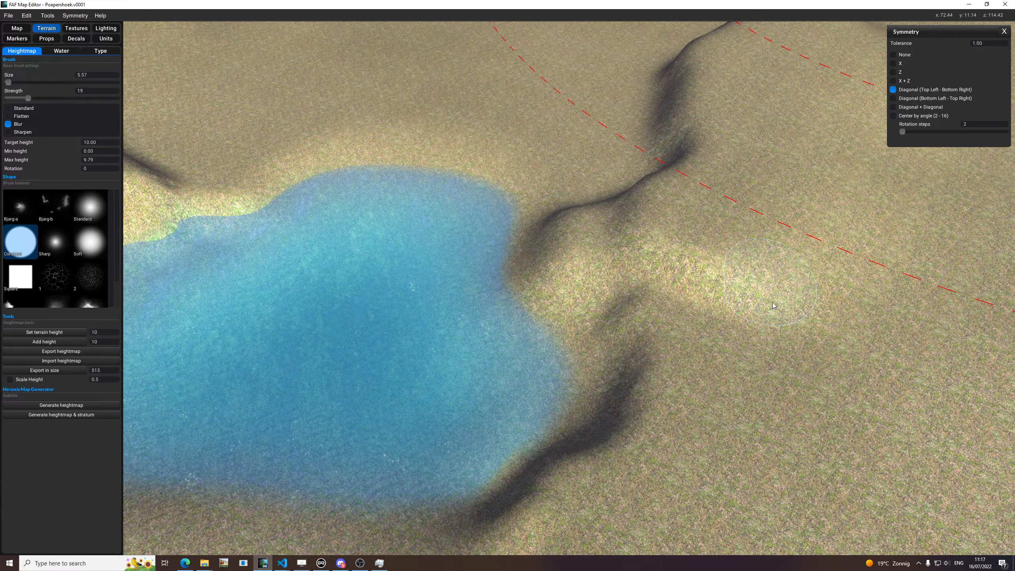
mouse_move(807, 298)
middle_mouse_down()
mouse_move(777, 228)
mouse_move(549, 338)
mouse_move(633, 275)
mouse_move(788, 200)
mouse_move(782, 231)
mouse_move(578, 208)
mouse_move(650, 277)
mouse_move(557, 190)
mouse_move(791, 146)
middle_mouse_up()
scroll(492, 222, "down", 3)
middle_click_drag(492, 222, 741, 243)
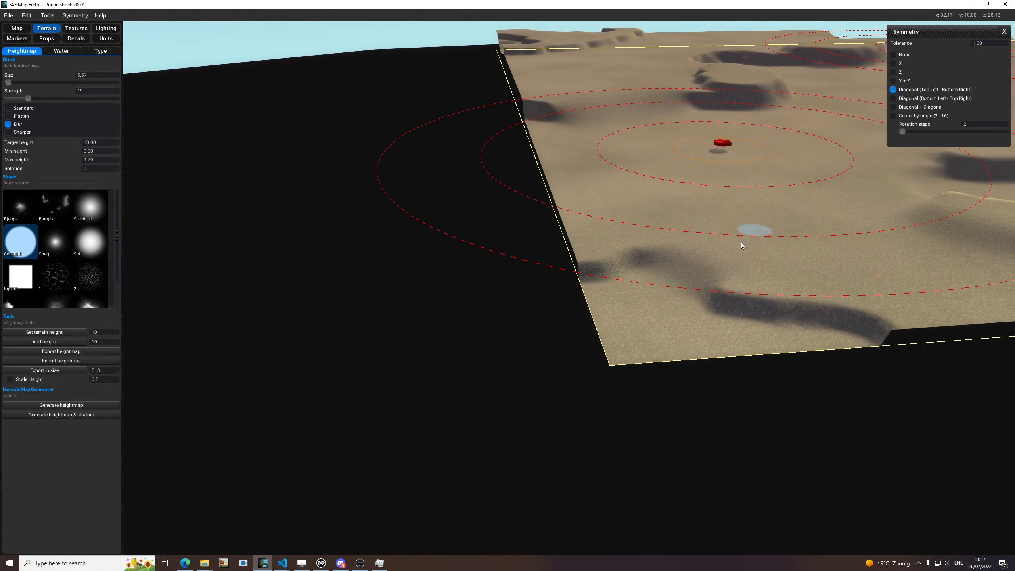
scroll(700, 252, "up", 3)
scroll(668, 272, "up", 1)
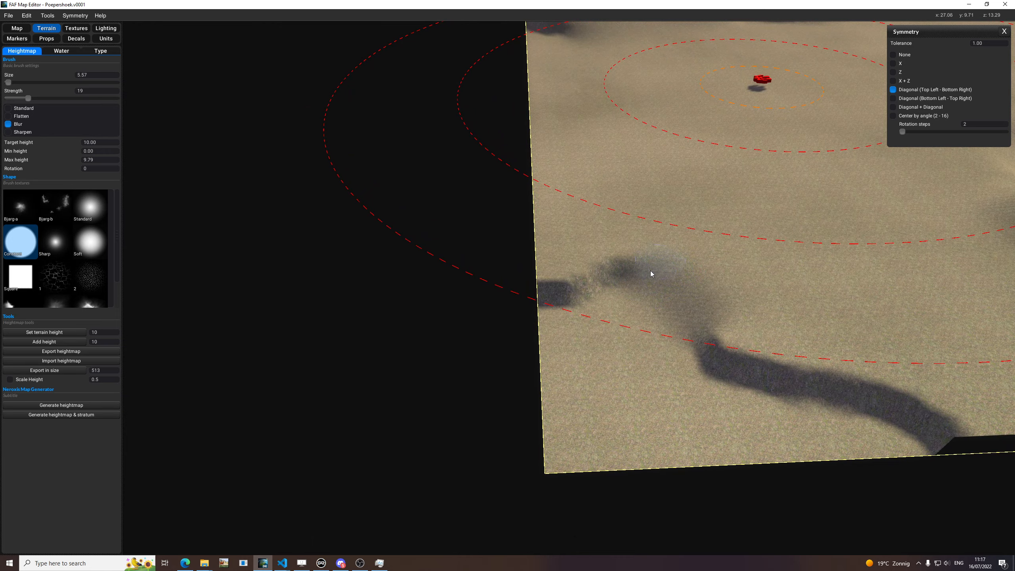
scroll(684, 188, "down", 3)
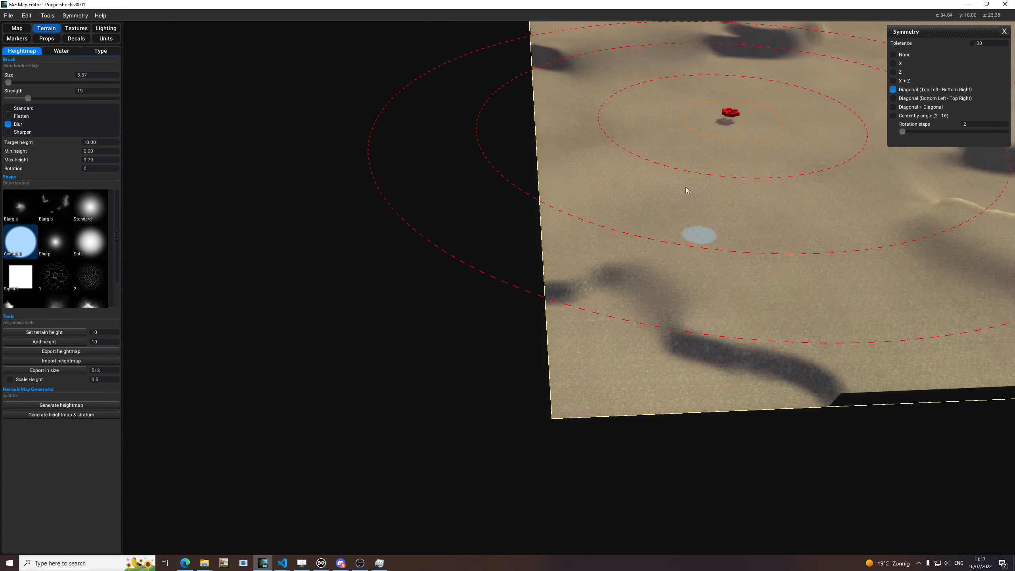
middle_click_drag(684, 188, 560, 274)
scroll(560, 274, "up", 2)
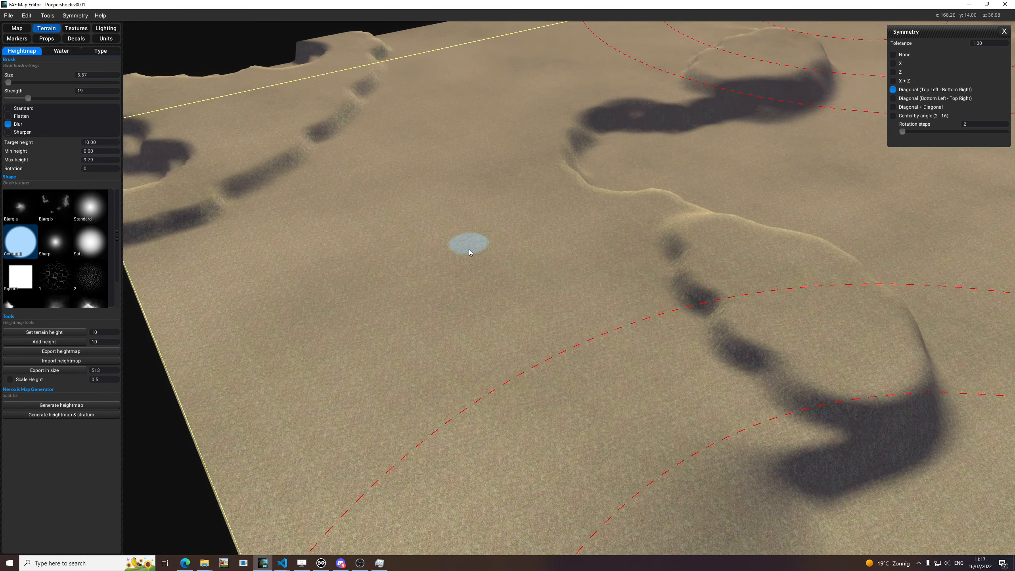
Set the Blur brush to size 28.57 and strength 64 and smooth the broken cliff segments along the plateau's edge
key("b")
mouse_move(475, 251)
left_mouse_down()
mouse_move(495, 255)
mouse_move(486, 257)
left_mouse_up()
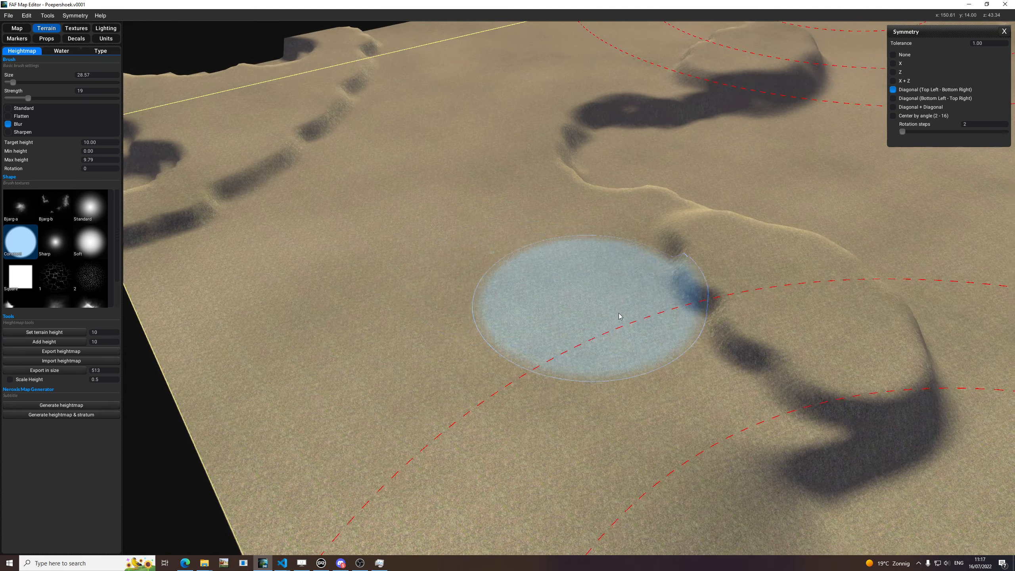
middle_click_drag(592, 301, 643, 253)
left_click_drag(602, 225, 619, 227)
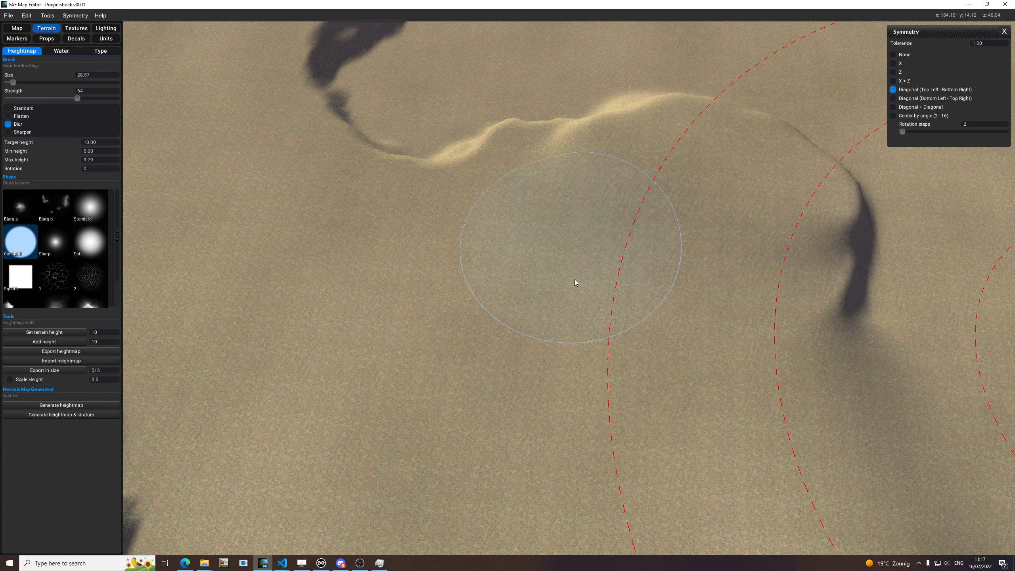
Blur the short steep ridges near the map's edge into gentler slopes
middle_click_drag(575, 280, 757, 243)
mouse_move(531, 168)
left_mouse_down()
mouse_move(499, 148)
mouse_move(552, 182)
left_mouse_up()
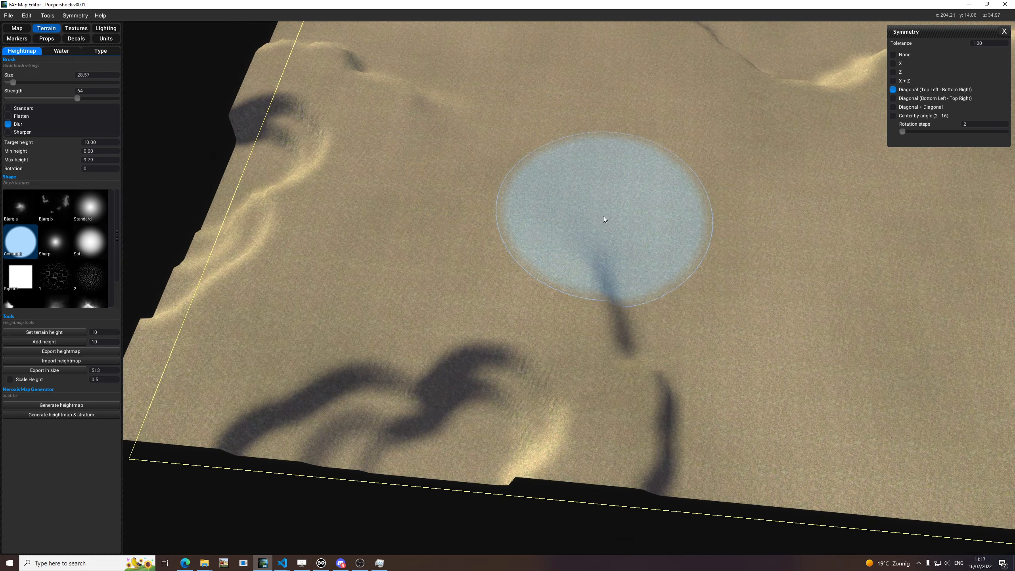
mouse_move(603, 219)
left_mouse_down()
mouse_move(675, 300)
mouse_move(633, 264)
mouse_move(697, 245)
mouse_move(601, 245)
left_mouse_up()
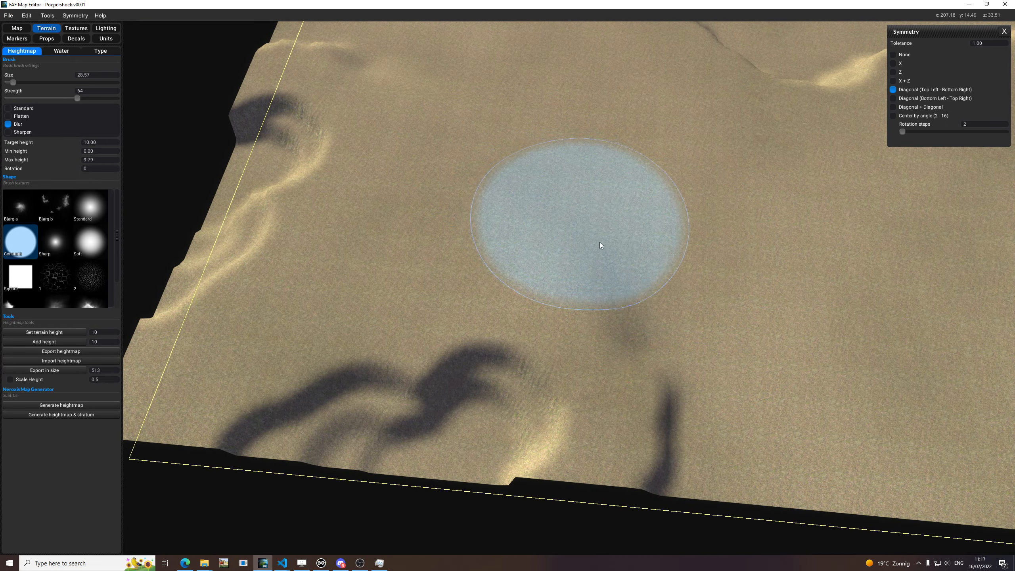
middle_click_drag(600, 242, 648, 340)
mouse_move(588, 200)
left_mouse_down()
mouse_move(568, 183)
mouse_move(580, 188)
left_mouse_up()
middle_click_drag(668, 168, 554, 308)
mouse_move(648, 284)
left_mouse_down()
mouse_move(619, 267)
mouse_move(543, 294)
mouse_move(680, 257)
mouse_move(663, 356)
mouse_move(669, 307)
mouse_move(680, 347)
left_mouse_up()
mouse_move(684, 348)
left_mouse_down()
mouse_move(683, 240)
mouse_move(702, 231)
left_mouse_up()
Survey the whole map from several angles, examining the smoothed ridges, both lakes and the areas around the red markers
mouse_move(684, 288)
middle_mouse_down()
mouse_move(701, 186)
mouse_move(552, 165)
mouse_move(476, 246)
middle_mouse_up()
scroll(476, 246, "down", 3)
middle_click_drag(840, 312, 640, 280)
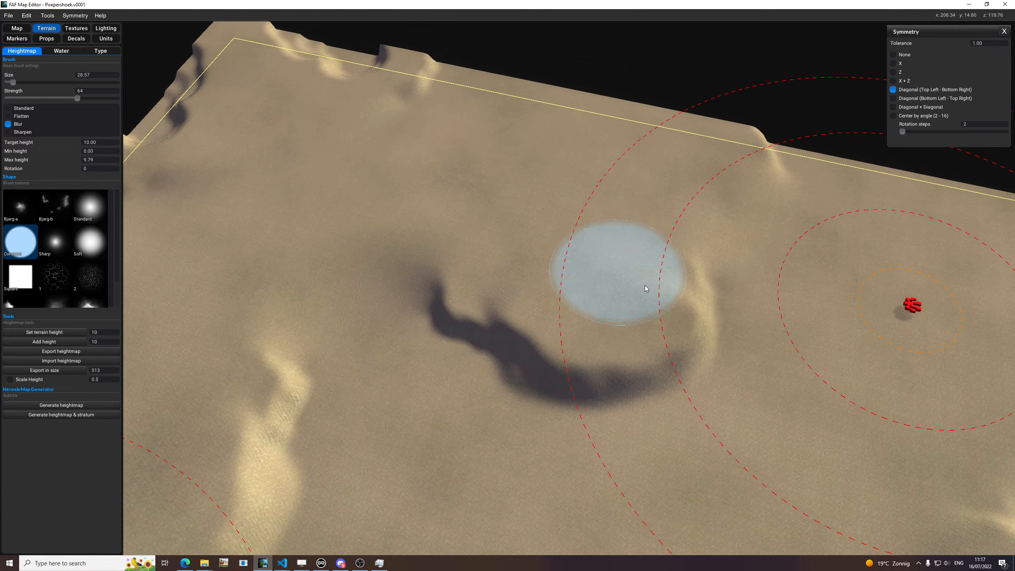
scroll(777, 278, "down", 3)
middle_click_drag(777, 278, 822, 140)
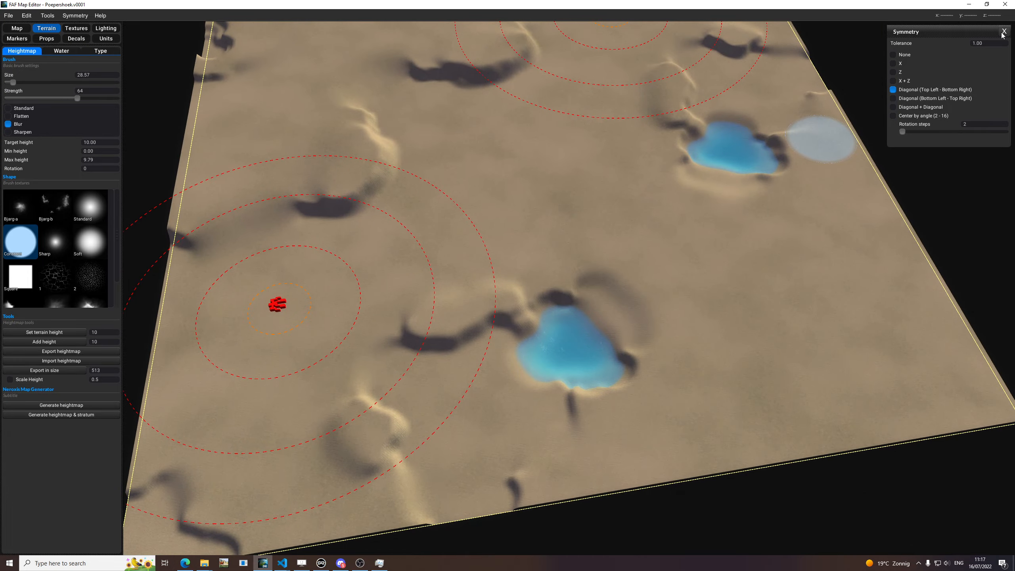
scroll(637, 256, "down", 1)
middle_click_drag(637, 256, 513, 296)
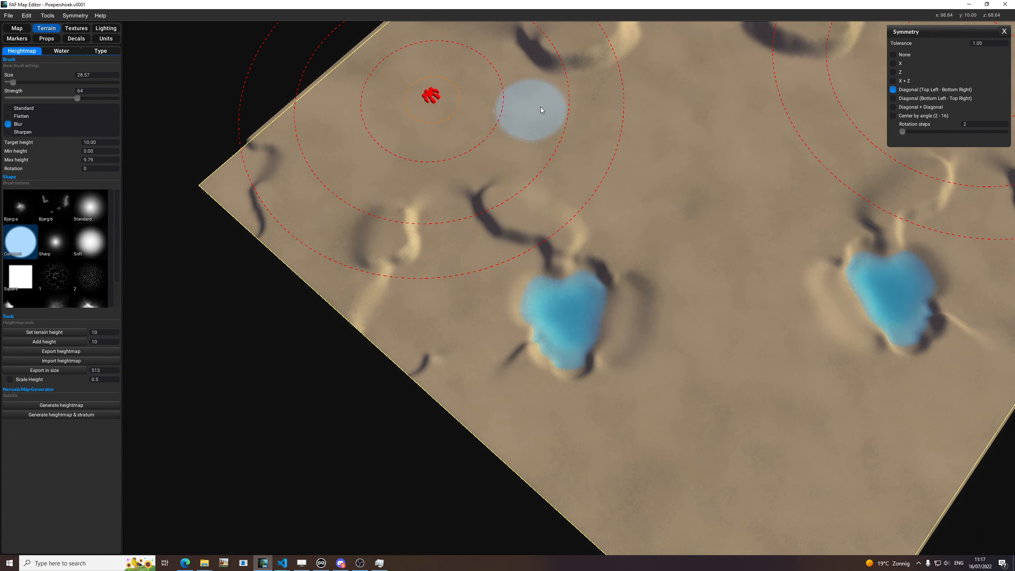
middle_click_drag(760, 244, 633, 331)
scroll(505, 280, "up", 5)
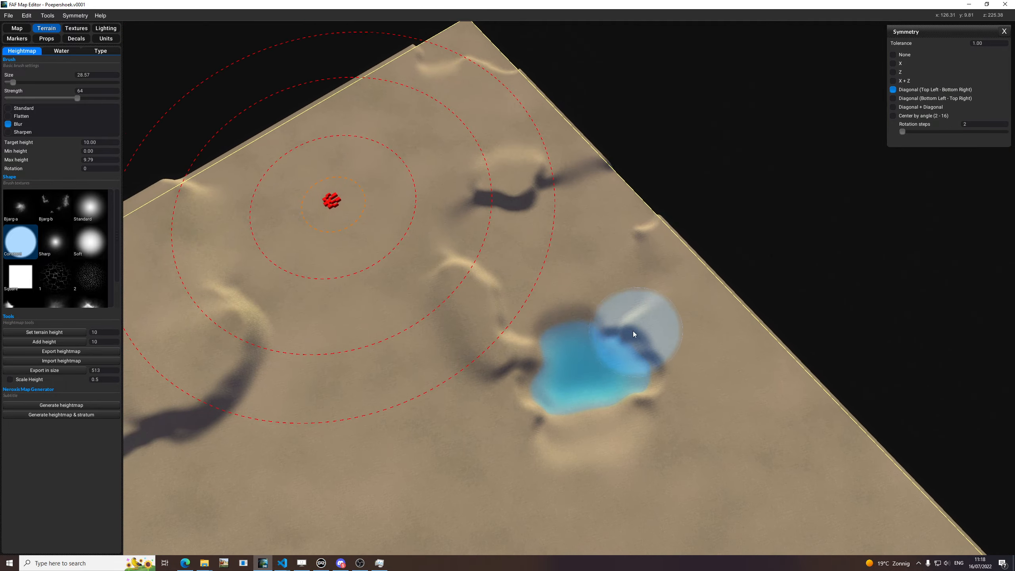
key("Left")
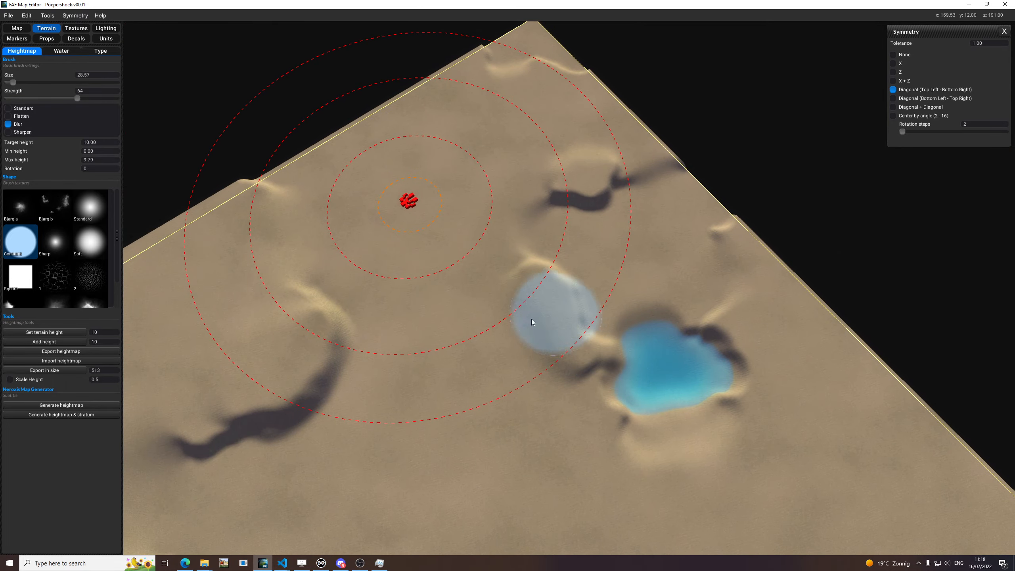
mouse_move(528, 327)
middle_mouse_down()
mouse_move(585, 277)
mouse_move(553, 273)
mouse_move(587, 314)
mouse_move(630, 288)
mouse_move(590, 284)
mouse_move(594, 263)
mouse_move(649, 223)
mouse_move(462, 361)
middle_mouse_up()
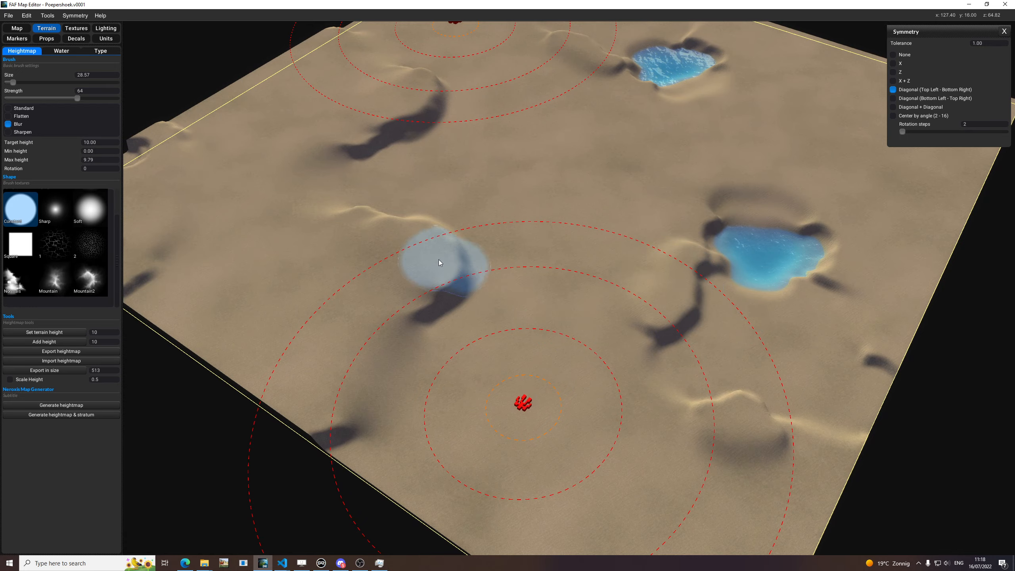
mouse_move(440, 263)
middle_mouse_down()
mouse_move(485, 245)
mouse_move(497, 195)
middle_mouse_up()
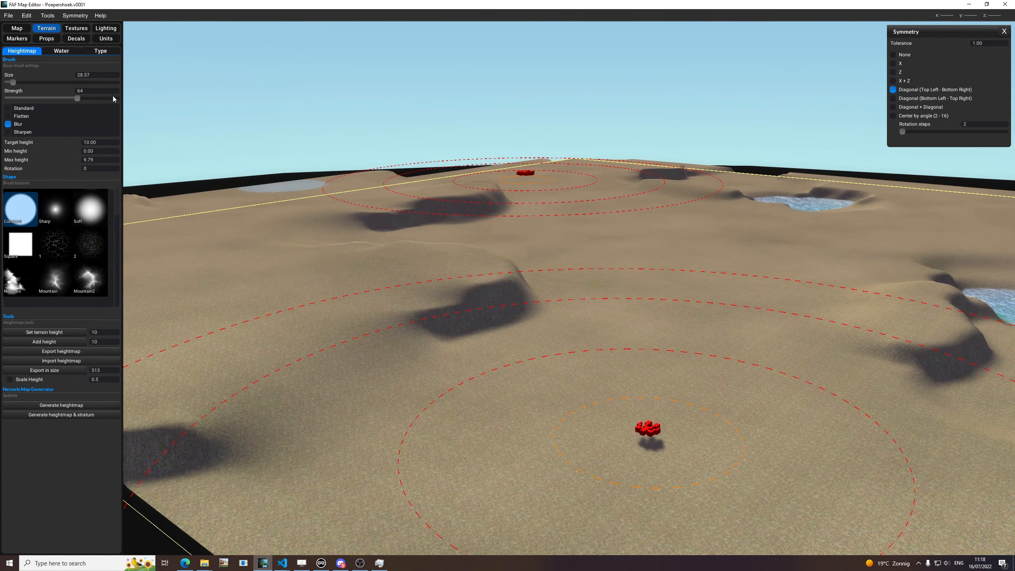
scroll(686, 316, "up", 3)
mouse_move(688, 324)
middle_mouse_down()
mouse_move(501, 331)
mouse_move(411, 247)
mouse_move(422, 323)
mouse_move(464, 361)
mouse_move(482, 296)
mouse_move(543, 254)
mouse_move(642, 236)
mouse_move(616, 231)
middle_mouse_up()
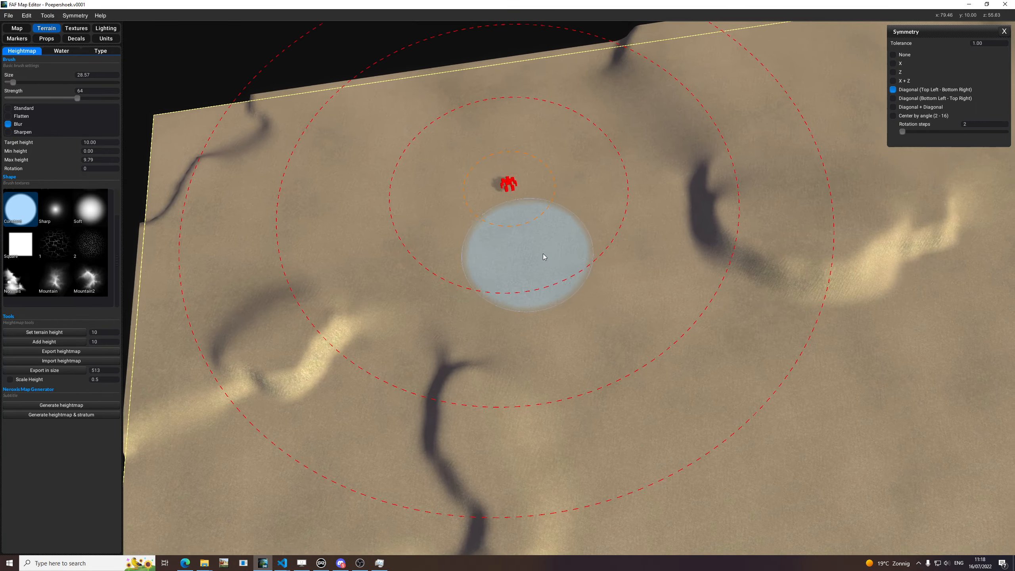
Select the Mountain brush shape in Standard mode with size 17.57 and strength 20, trying it near the red marker
scroll(642, 236, "up", 3)
left_click(61, 286)
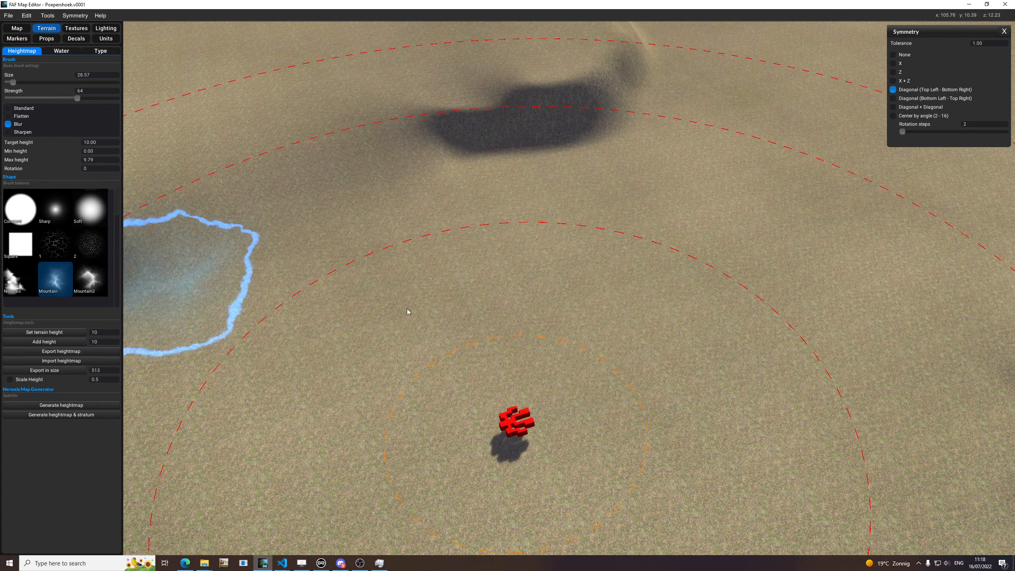
mouse_move(594, 273)
left_mouse_down()
mouse_move(648, 284)
mouse_move(612, 286)
mouse_move(640, 286)
left_mouse_up()
left_click(777, 269)
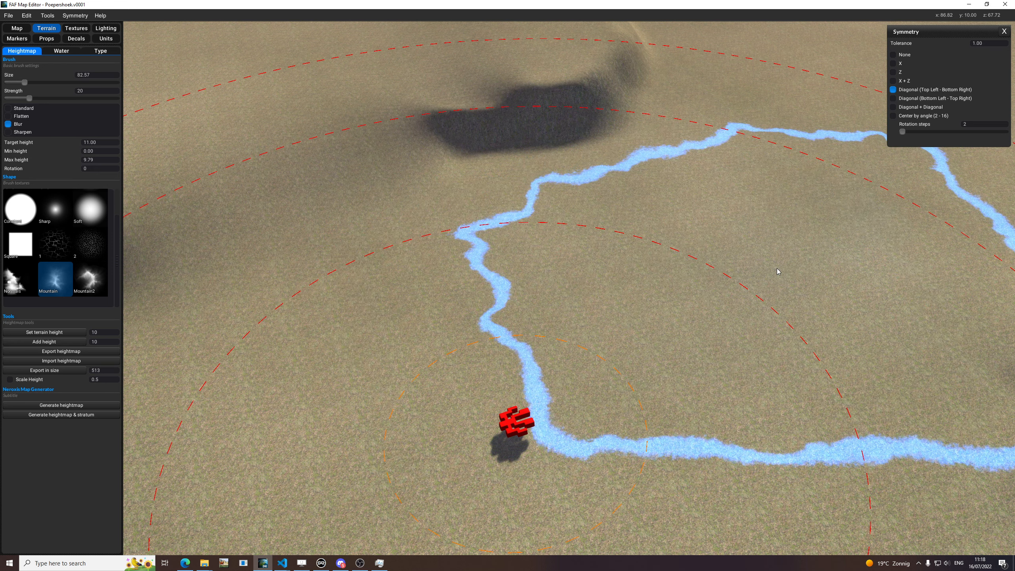
left_click(8, 107)
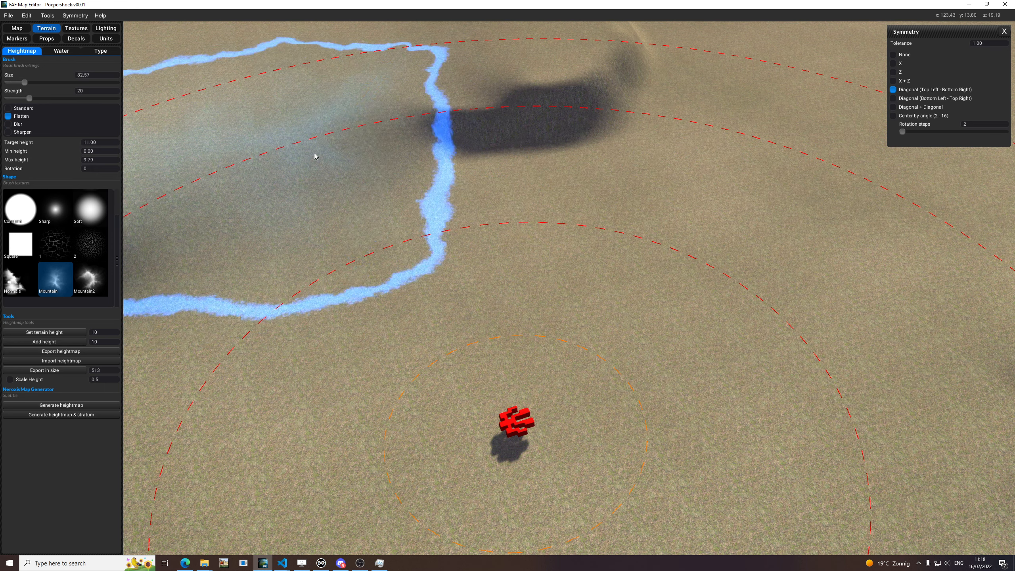
mouse_move(728, 290)
left_mouse_down()
mouse_move(728, 311)
mouse_move(651, 323)
left_mouse_up()
scroll(716, 316, "down", 3)
scroll(643, 314, "up", 3)
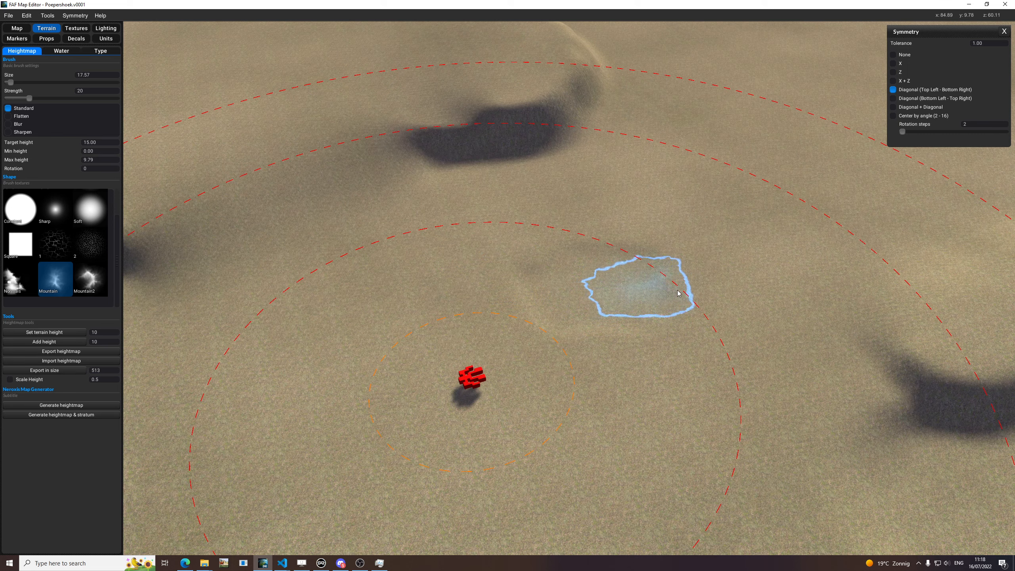
Set the brush's maximum height to 256 and its size to 50.57, and stamp a mountain beside the red marker
middle_click_drag(706, 289, 708, 258)
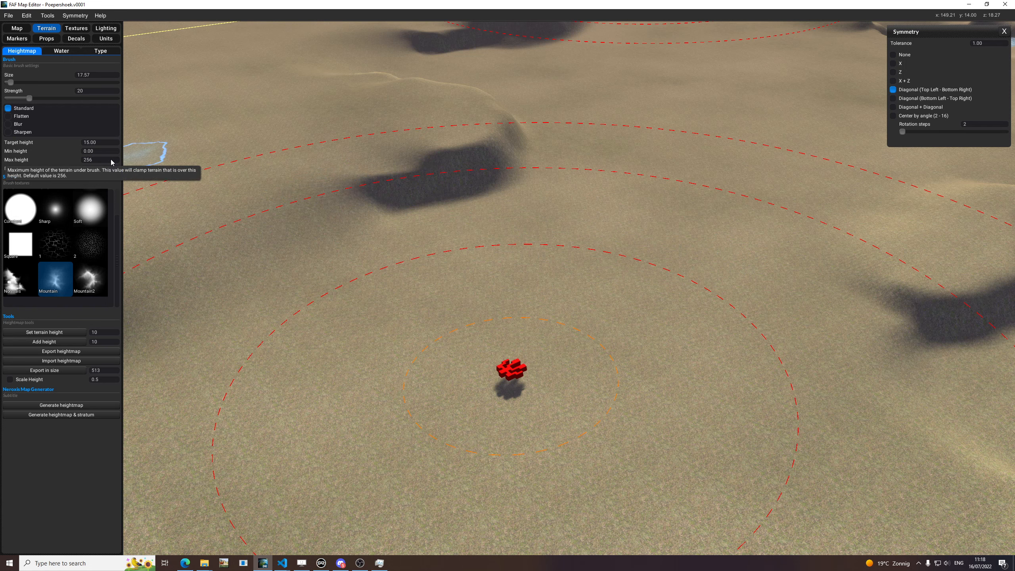
scroll(635, 294, "up", 2)
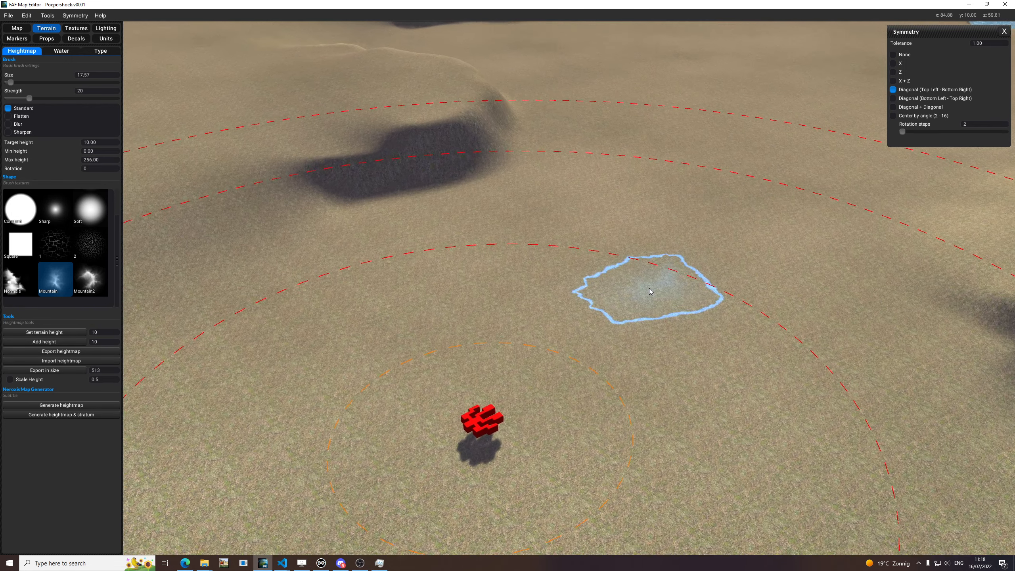
middle_click_drag(743, 282, 770, 294)
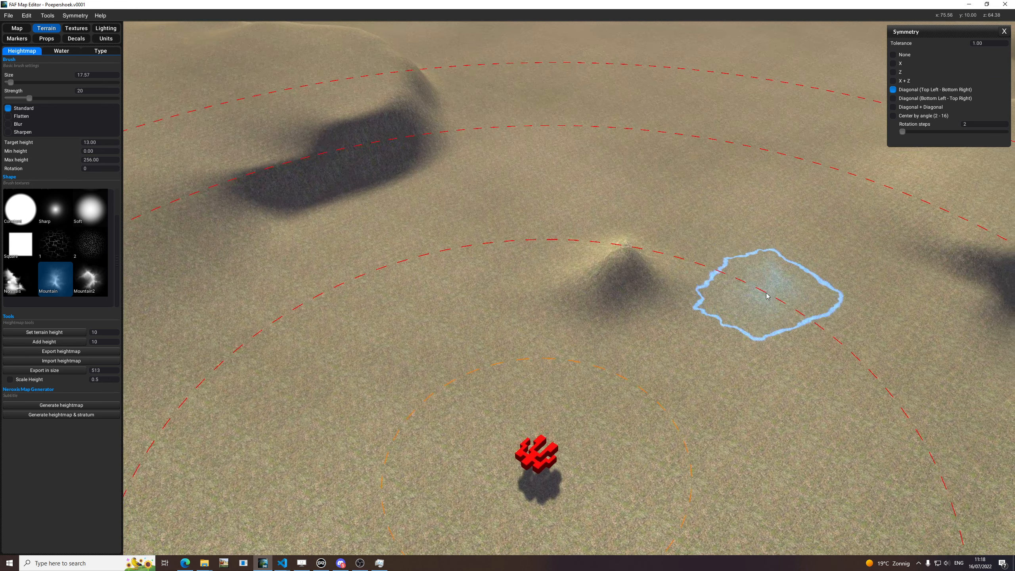
left_click(636, 288)
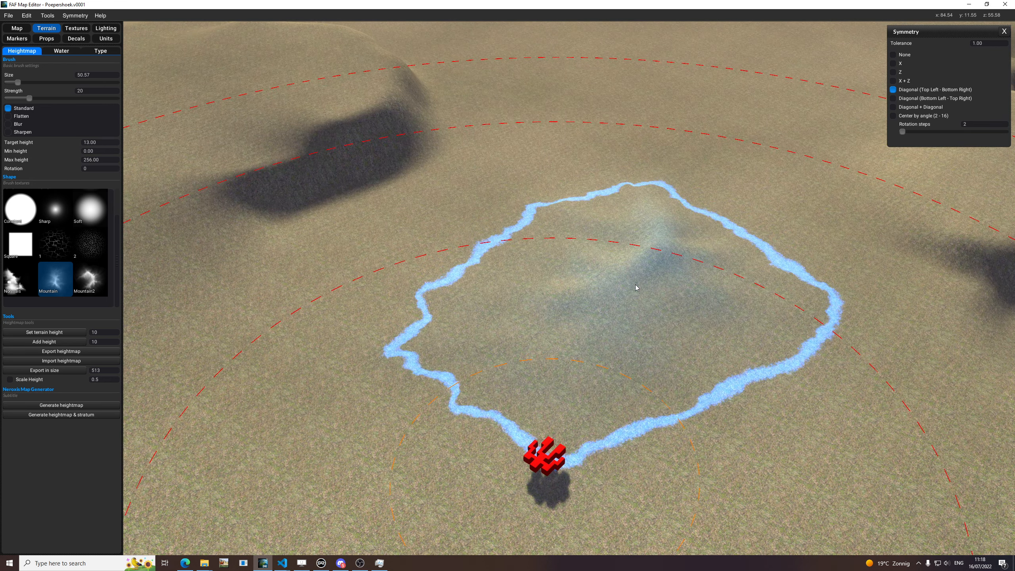
Stamp more mountains with the Mountain brush on the open ground around the red marker
mouse_move(636, 288)
middle_mouse_down()
mouse_move(723, 203)
mouse_move(709, 204)
mouse_move(594, 356)
mouse_move(755, 213)
middle_mouse_up()
left_click(742, 213)
middle_click_drag(684, 266, 751, 214)
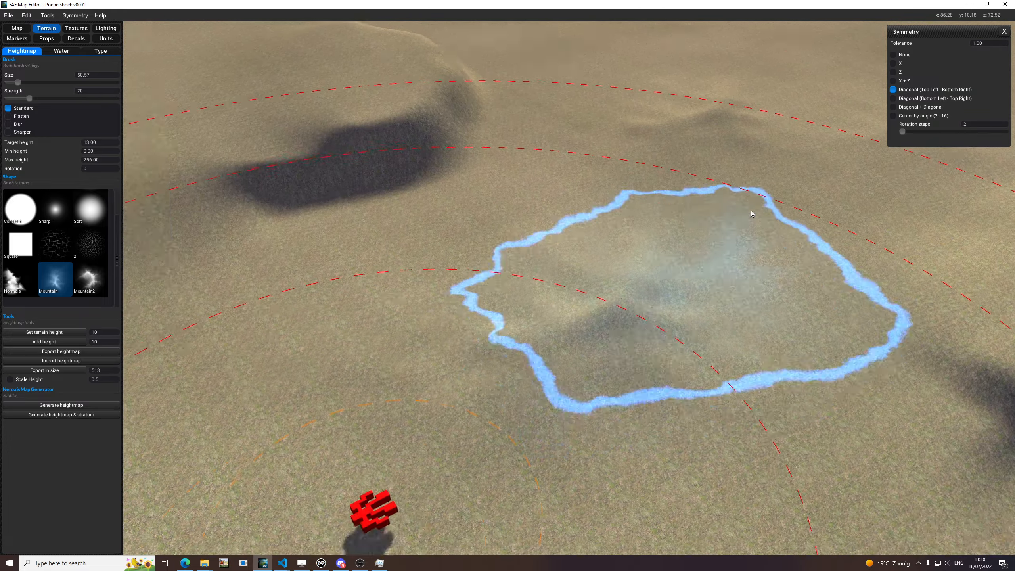
scroll(751, 214, "down", 3)
middle_click_drag(592, 352, 728, 213)
left_click(684, 324)
mouse_move(733, 374)
middle_mouse_down()
mouse_move(684, 324)
mouse_move(760, 257)
mouse_move(695, 257)
mouse_move(625, 237)
mouse_move(611, 354)
middle_mouse_up()
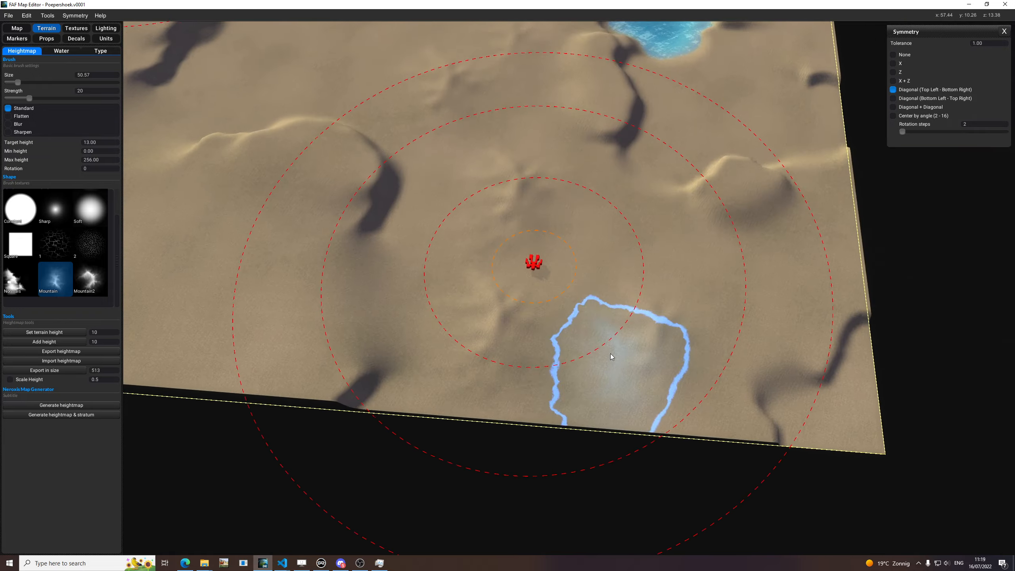
Inspect the stamped mountains from a low angle and check their slopes with the Slope overlay
mouse_move(603, 319)
middle_mouse_down()
mouse_move(653, 343)
mouse_move(587, 386)
mouse_move(598, 290)
mouse_move(632, 346)
mouse_move(643, 200)
middle_mouse_up()
scroll(588, 266, "up", 5)
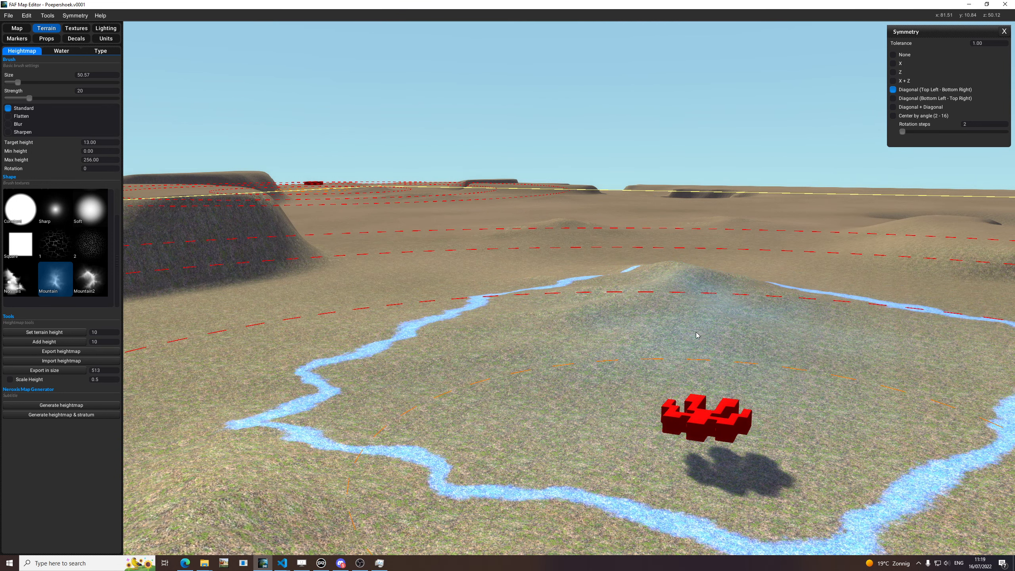
middle_click_drag(698, 336, 696, 354)
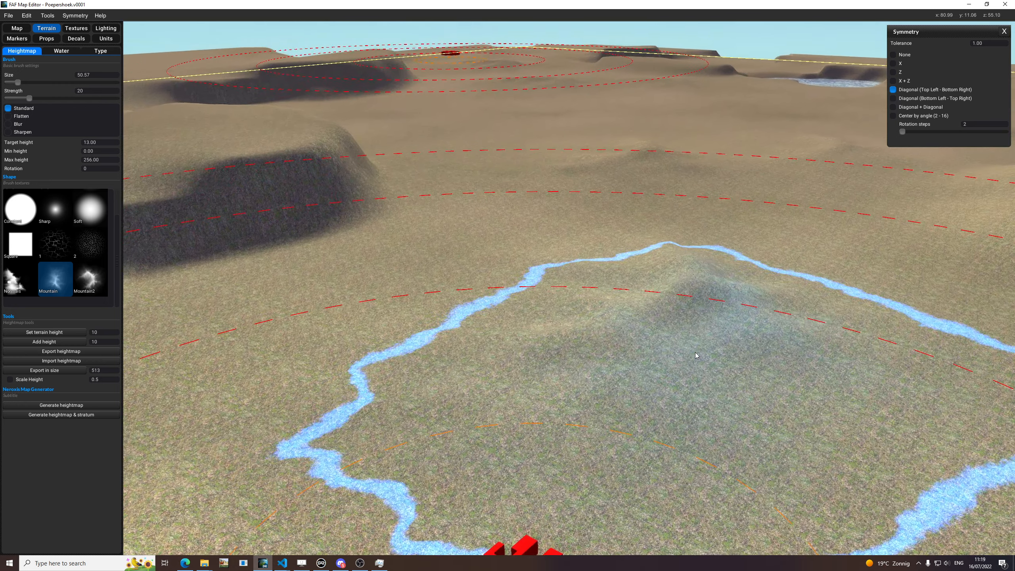
key("h")
scroll(645, 358, "down", 5)
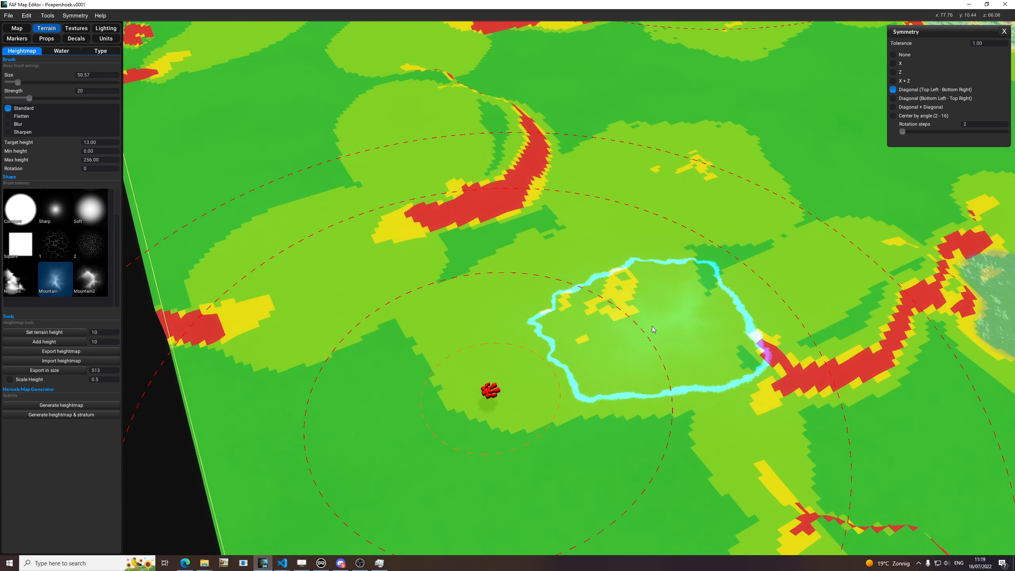
Undo the mountain stamps around the red marker and recheck the area with the Slope overlay
key("h")
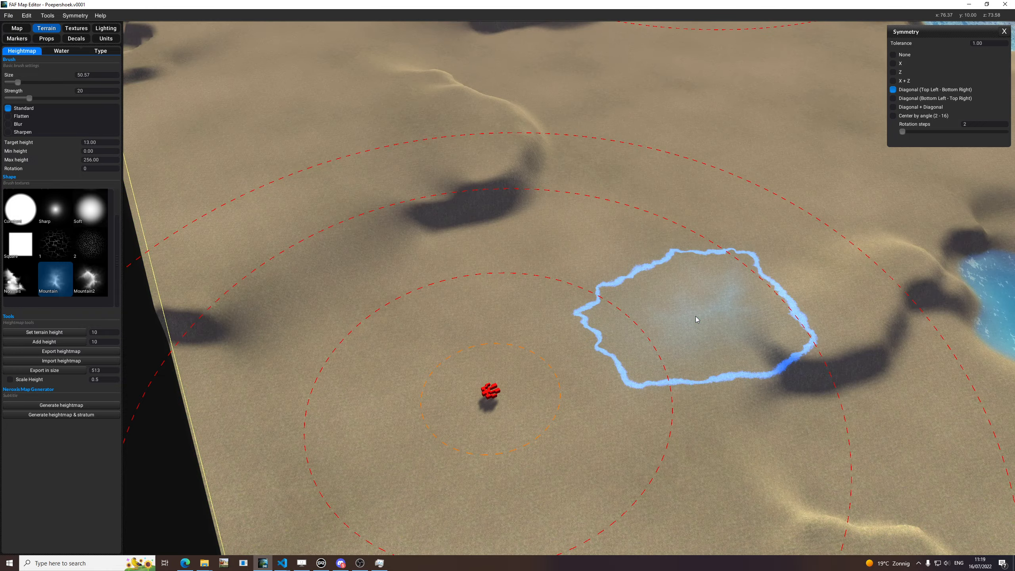
scroll(675, 322, "up", 4)
key("h")
scroll(612, 360, "down", 2)
scroll(618, 376, "down", 4)
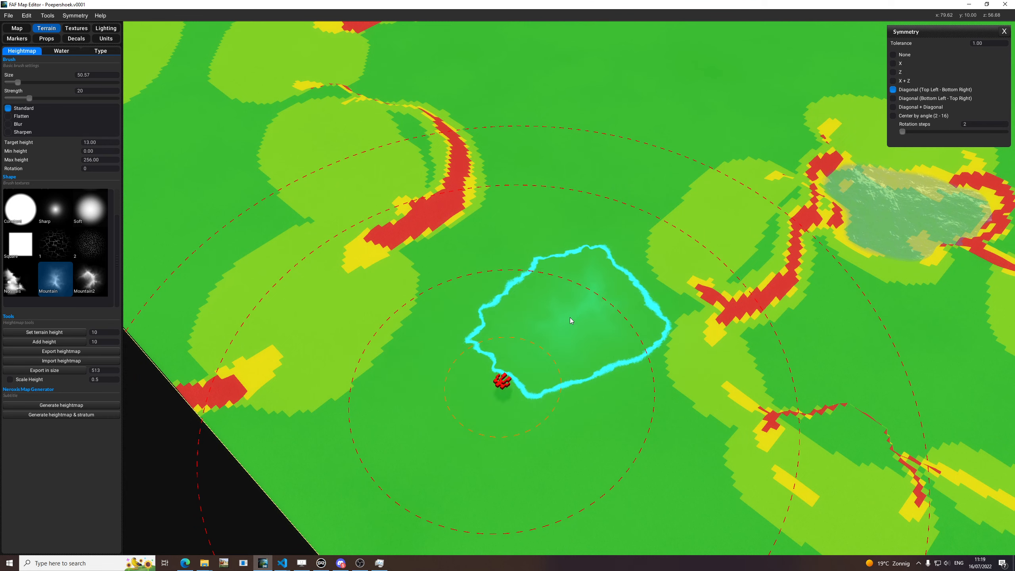
Hide the Slope overlay and inspect the open ground around the red marker
middle_click_drag(571, 212, 578, 252)
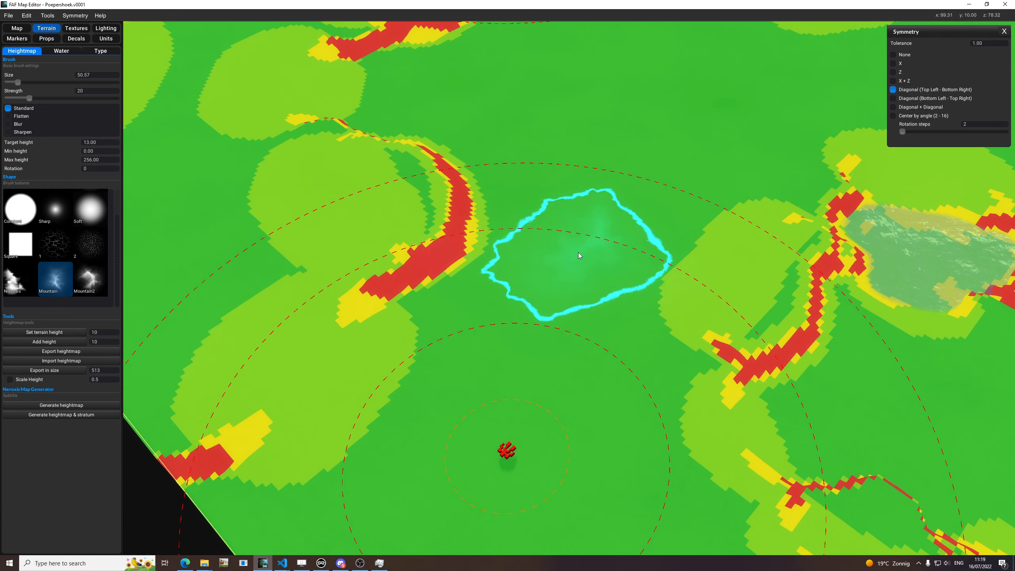
scroll(580, 317, "up", 3)
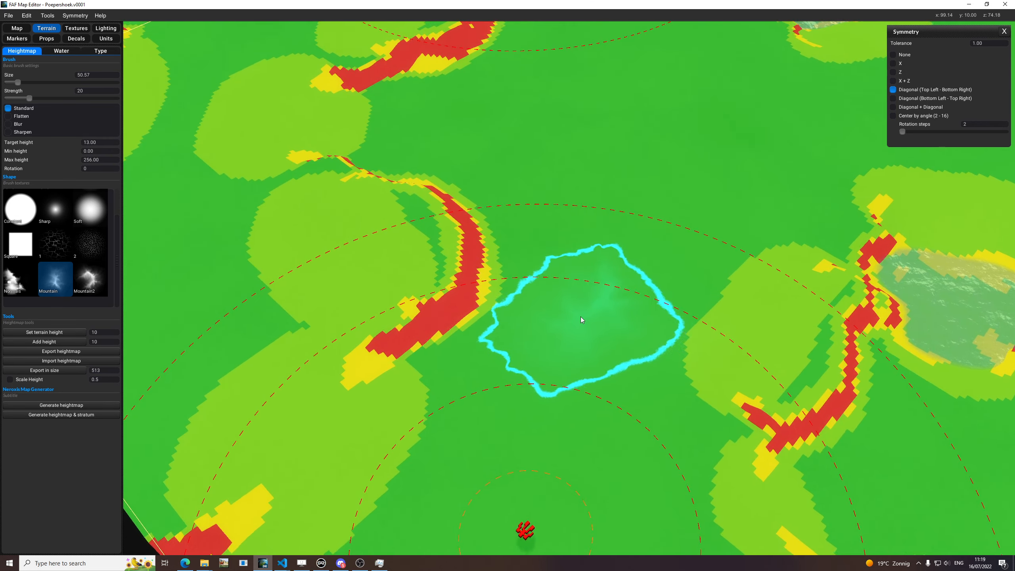
key("h")
scroll(591, 340, "down", 4)
scroll(603, 329, "up", 3)
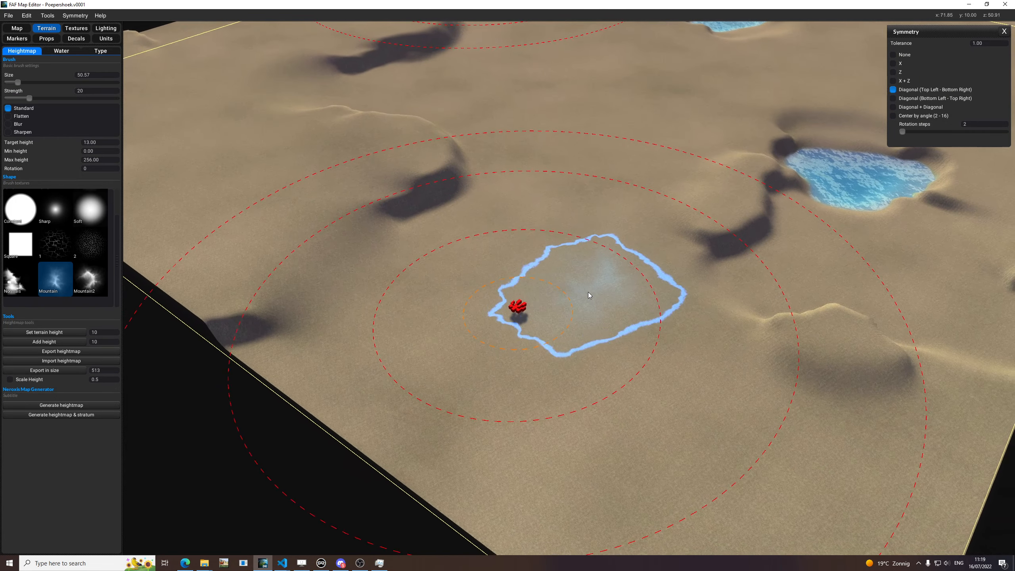
middle_click_drag(589, 292, 644, 300)
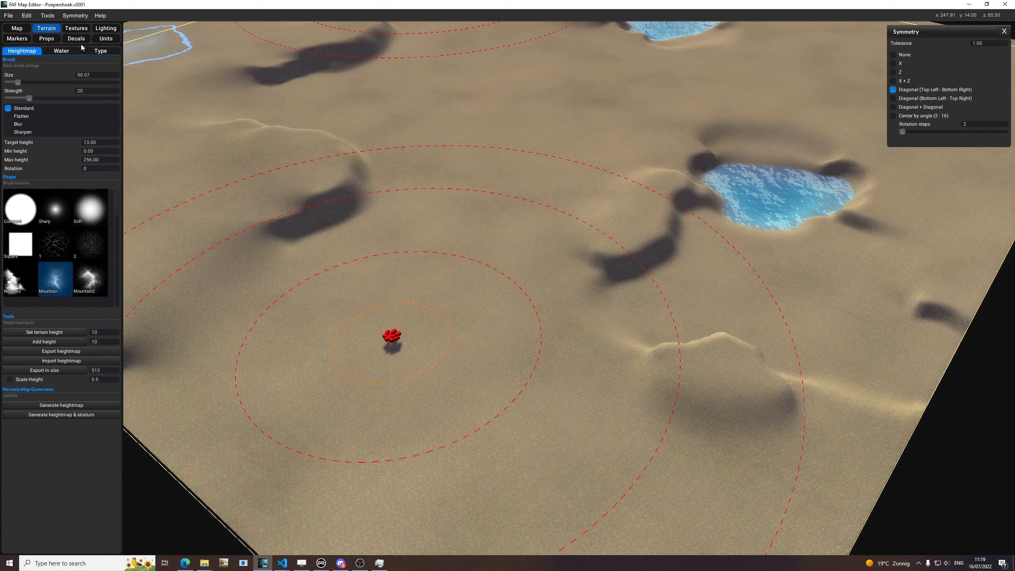
Open the decal tools and look over the bare terrain from the nearby ridges to the red marker
left_click(78, 39)
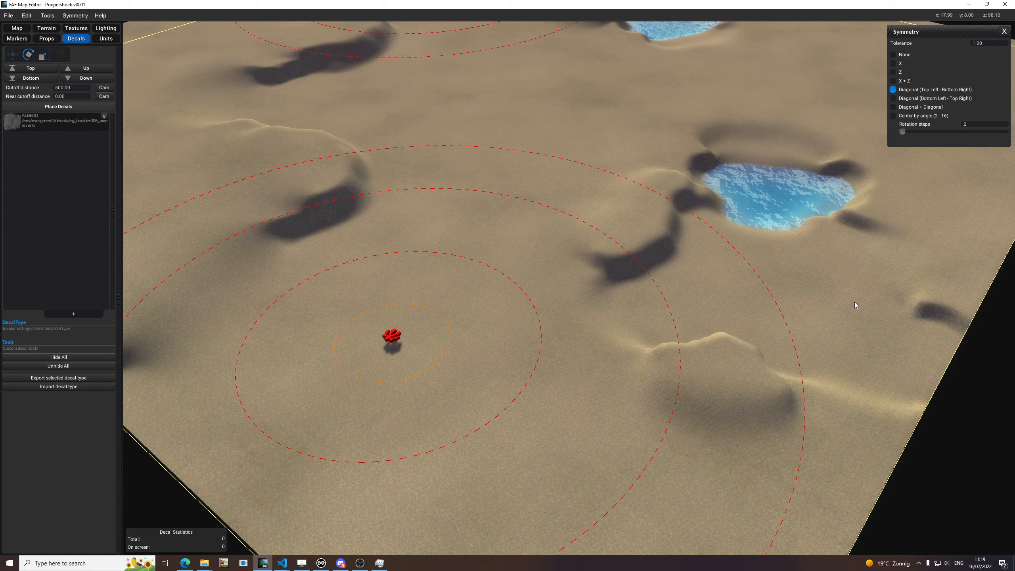
scroll(681, 302, "up", 5)
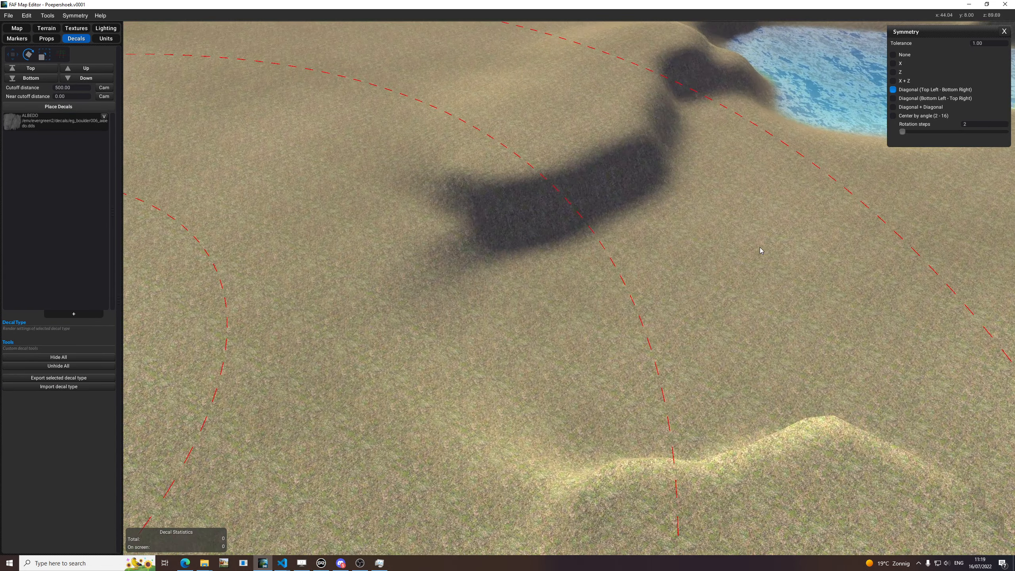
scroll(657, 267, "down", 8)
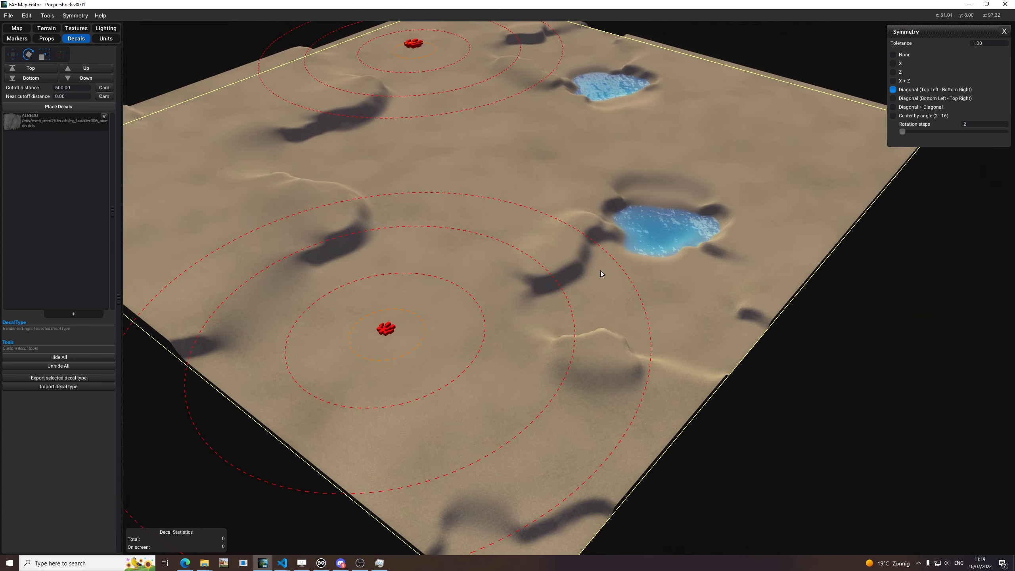
middle_click_drag(565, 227, 582, 254)
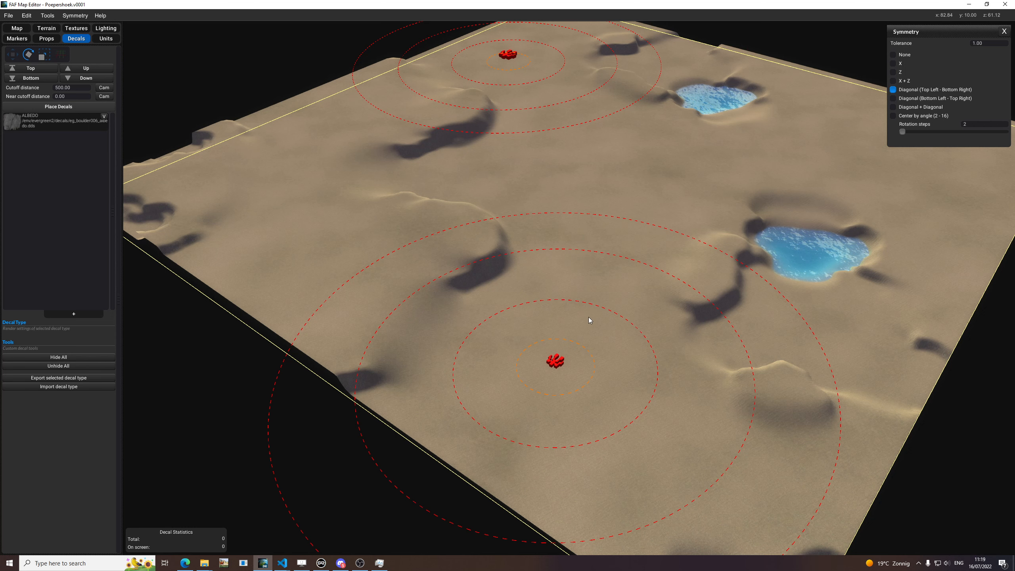
scroll(523, 317, "up", 3)
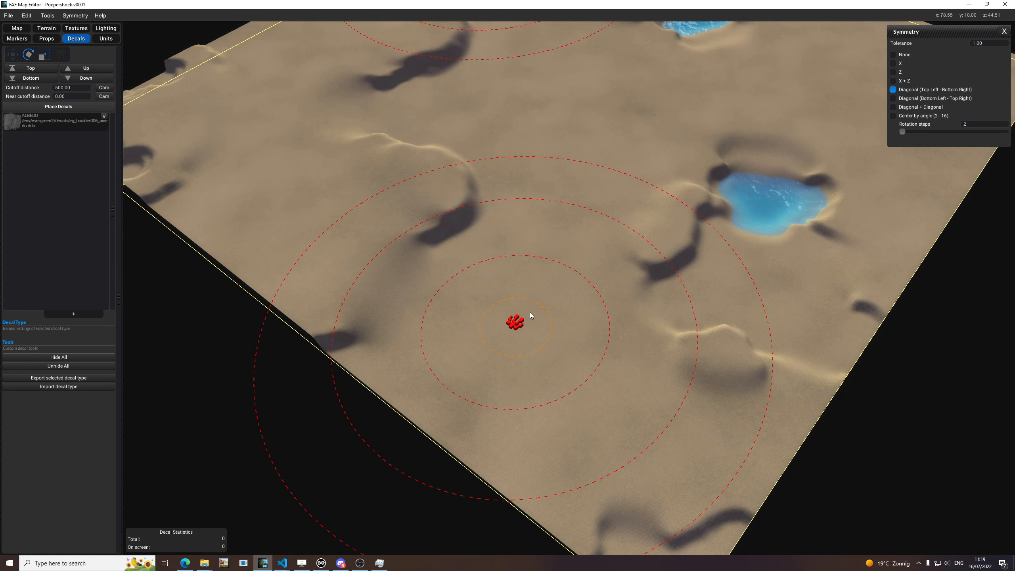
scroll(560, 338, "up", 4)
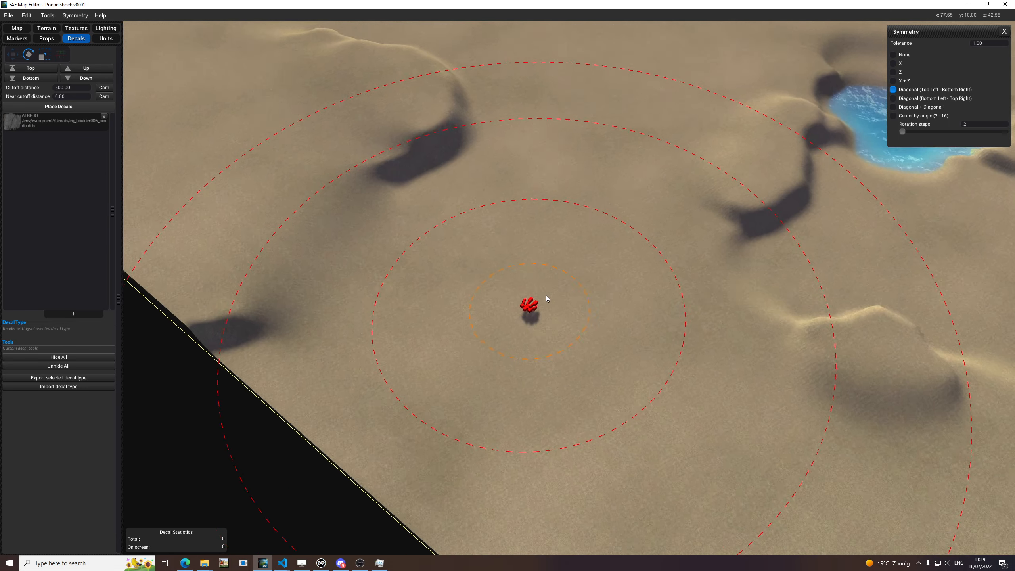
scroll(547, 298, "up", 2)
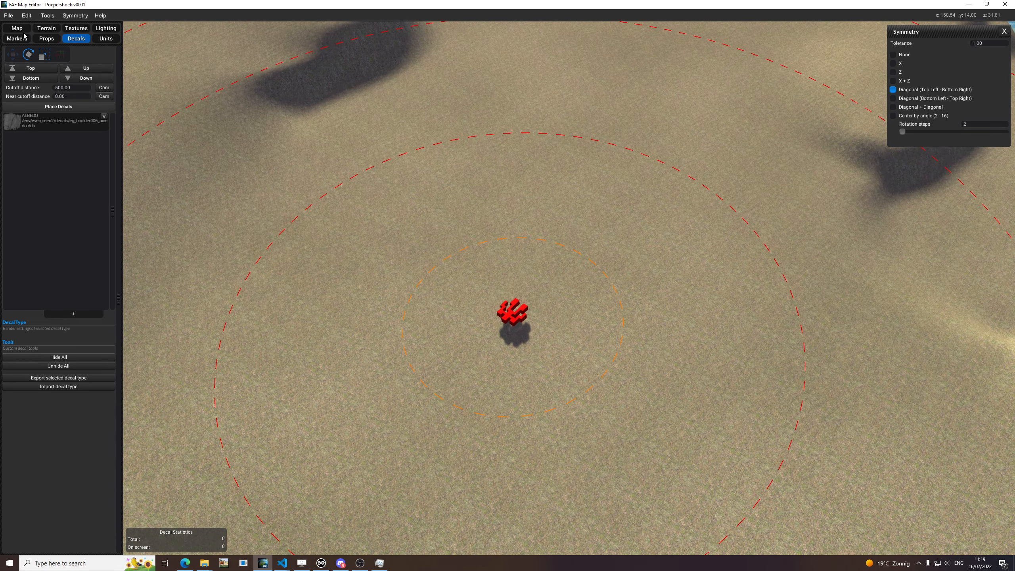
Show the Slope overlay and examine the steep areas of the ridges surrounding the red marker
key("h")
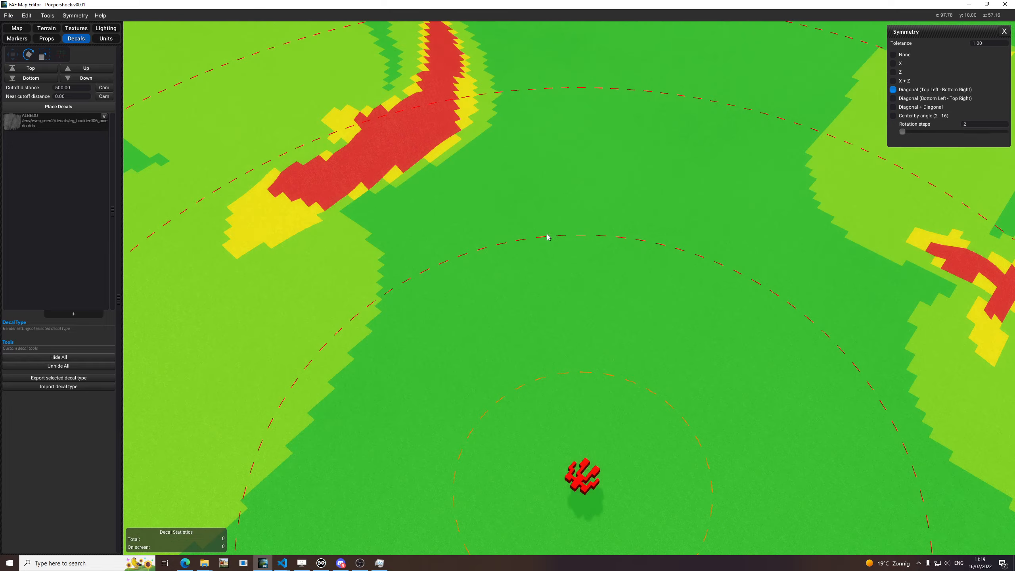
scroll(546, 231, "down", 5)
middle_click_drag(586, 223, 615, 229)
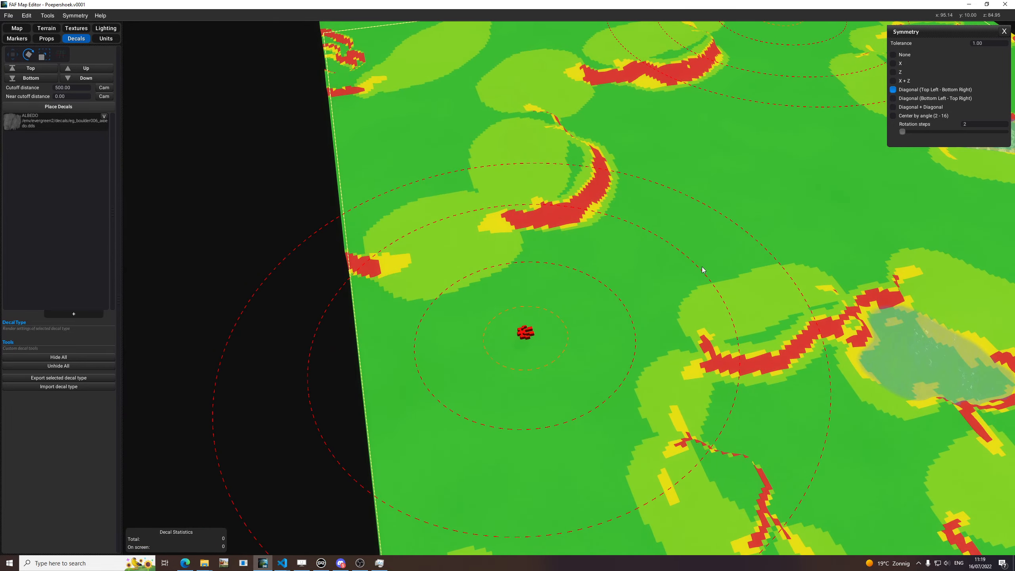
middle_click_drag(752, 348, 619, 249)
key("space")
scroll(460, 303, "up", 4)
scroll(460, 303, "up", 4)
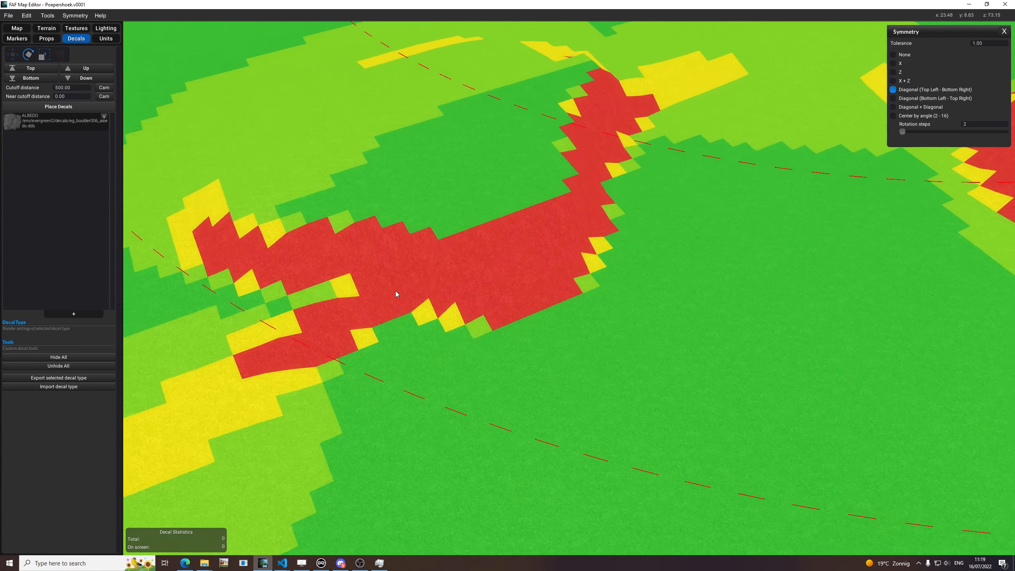
middle_click_drag(539, 286, 384, 257)
key("space")
middle_click_drag(360, 332, 616, 221)
scroll(531, 289, "down", 4)
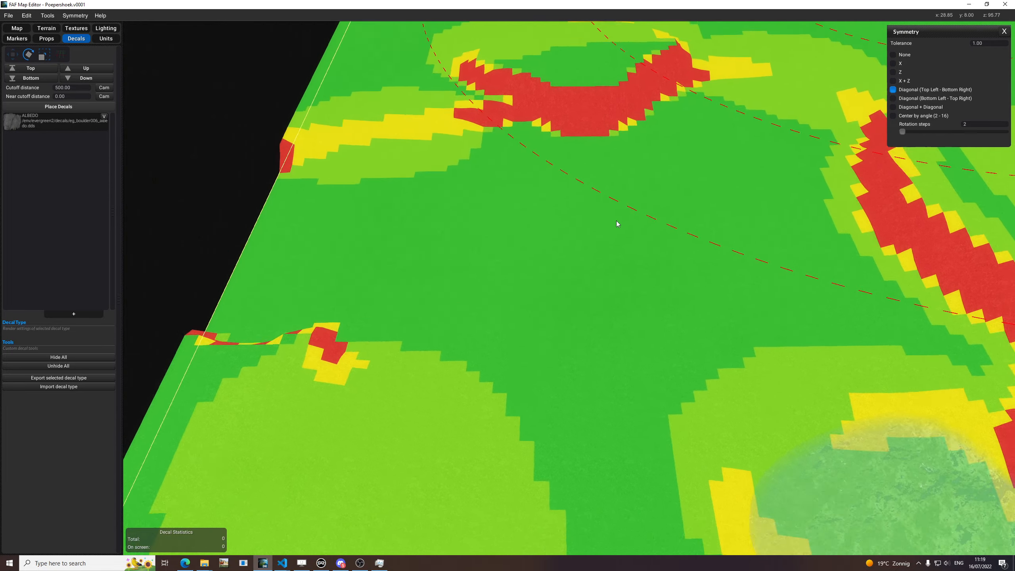
Examine the slopes around the lake and the neighbouring plateaus with the Slope overlay
key("space")
middle_click_drag(286, 218, 402, 282)
key("space")
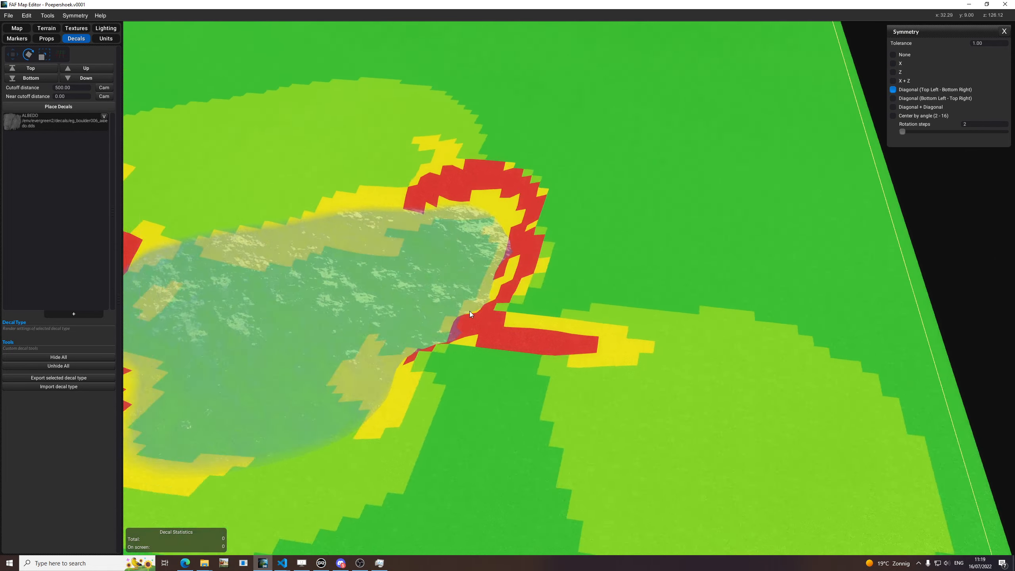
key("space")
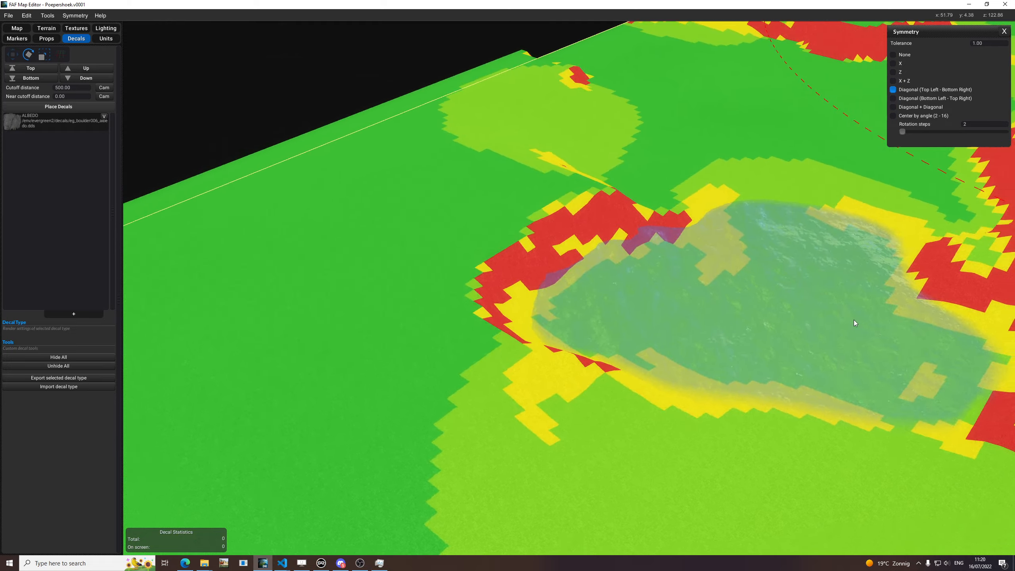
scroll(844, 310, "down", 4)
middle_click_drag(825, 301, 648, 315)
middle_click_drag(823, 240, 638, 249)
key("space")
key("space")
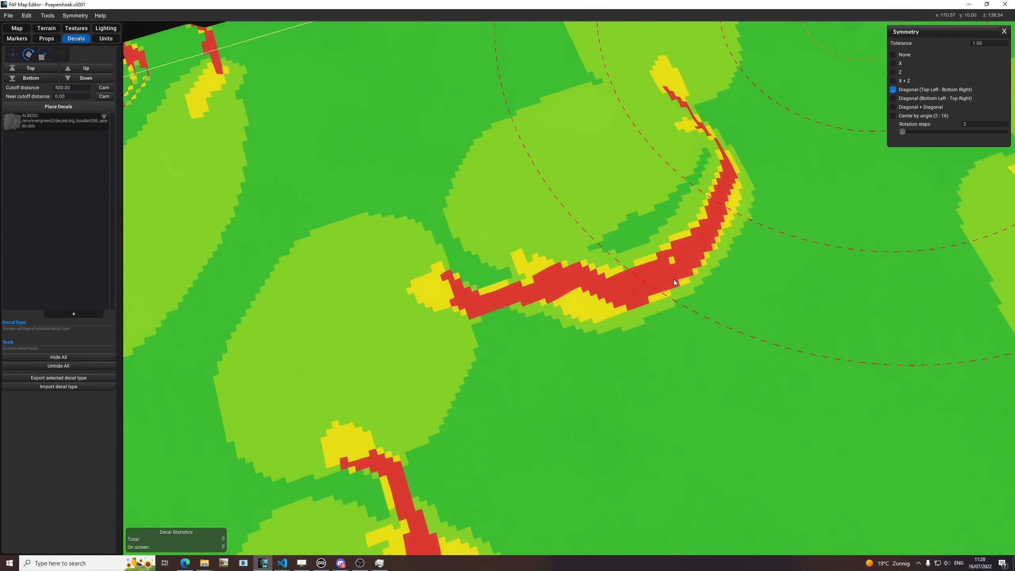
Inspect the ramp at the end of the curved ridge up close from a low angle
scroll(493, 375, "up", 10)
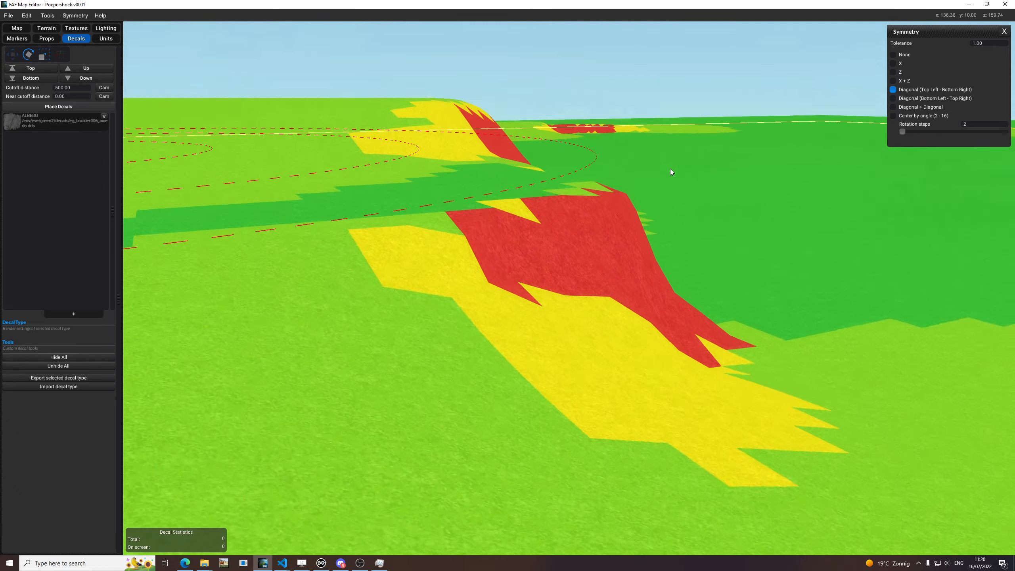
key("space")
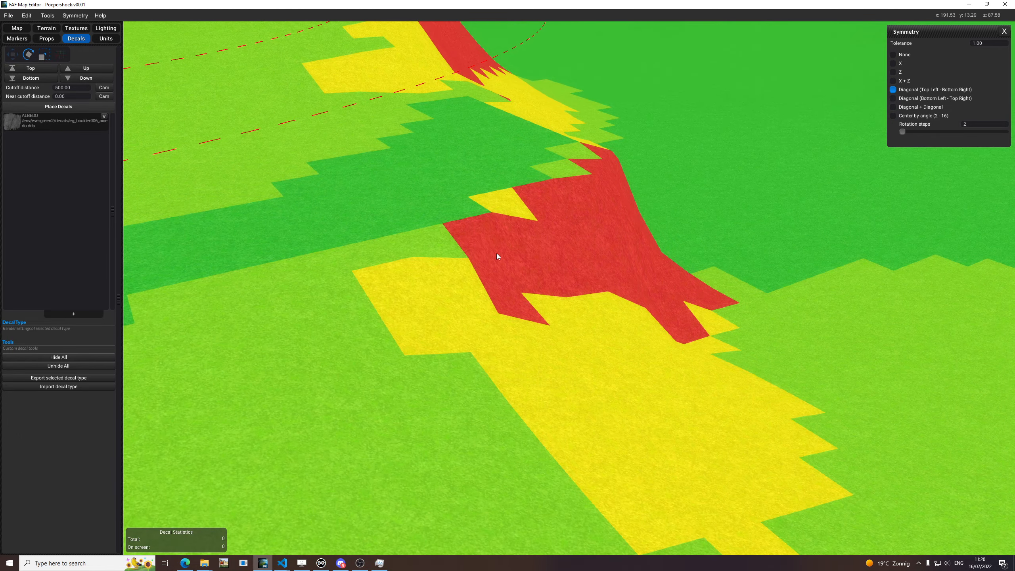
key("space")
Return to heightmap editing and set up a Blur brush with the Standard shape and a size of 8.57
left_click(14, 40)
key("space")
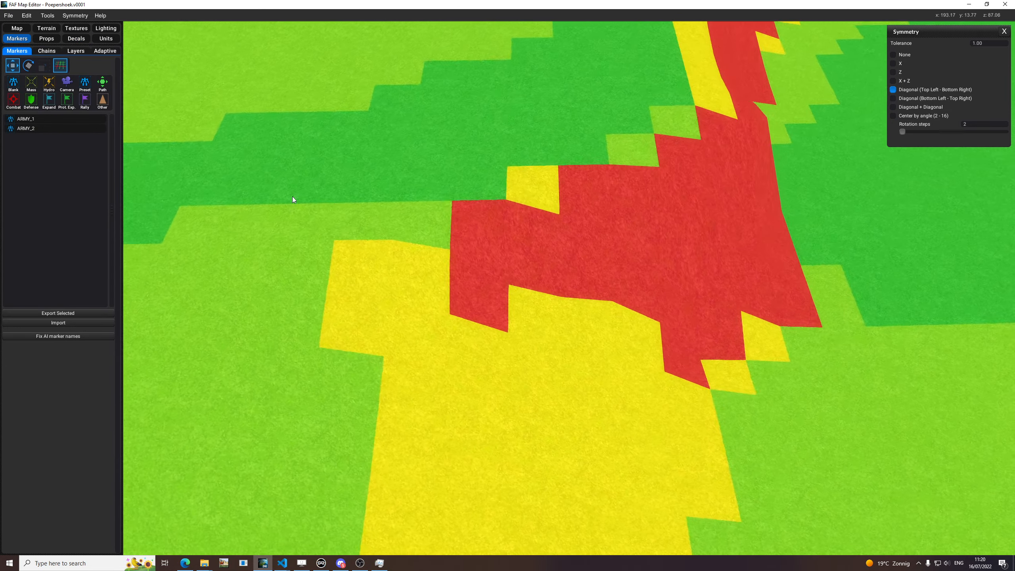
left_click(81, 28)
left_click(49, 29)
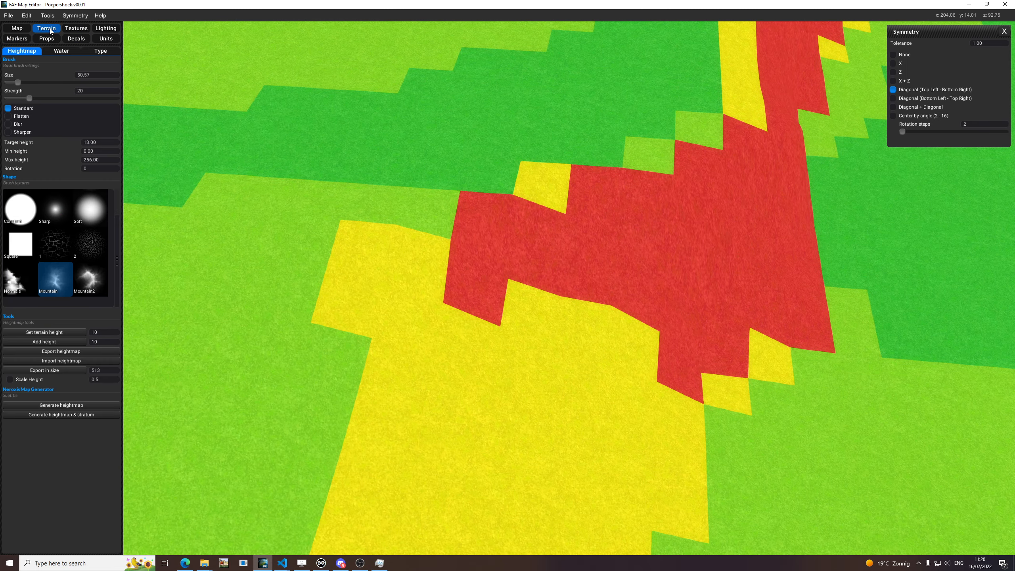
left_click(9, 125)
scroll(528, 277, "down", 3)
key("b")
mouse_move(528, 278)
left_mouse_down()
mouse_move(513, 278)
mouse_move(526, 289)
mouse_move(522, 267)
mouse_move(522, 280)
mouse_move(504, 268)
mouse_move(510, 278)
mouse_move(517, 244)
mouse_move(522, 262)
left_mouse_up()
scroll(94, 235, "up", 1)
left_click(93, 217)
Examine the steep and passable slopes along the curved ridge leading to the lake
middle_click_drag(660, 315, 428, 421)
scroll(380, 339, "down", 3)
mouse_move(380, 340)
middle_mouse_down()
mouse_move(601, 284)
mouse_move(611, 340)
middle_mouse_up()
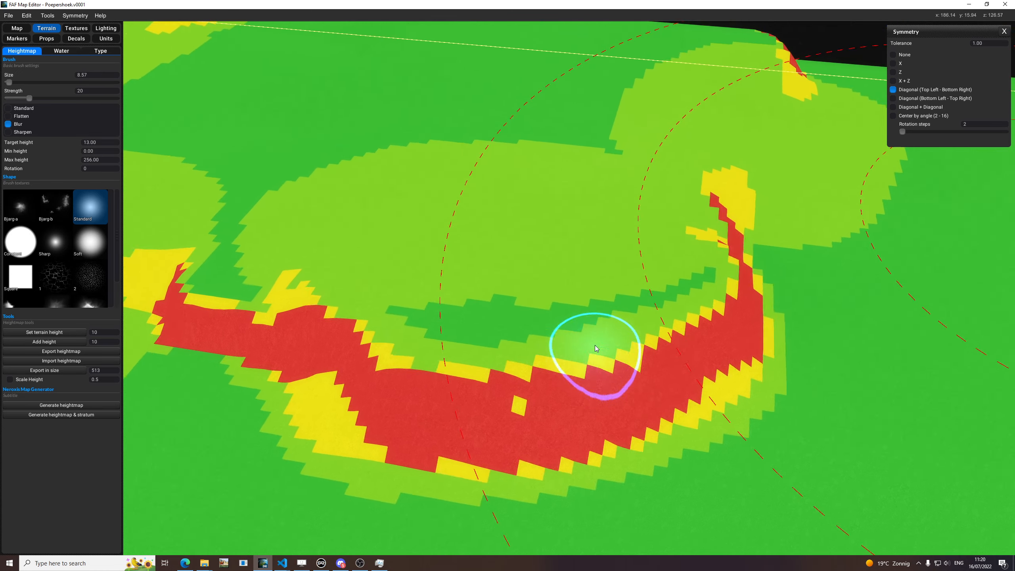
scroll(464, 433, "up", 3)
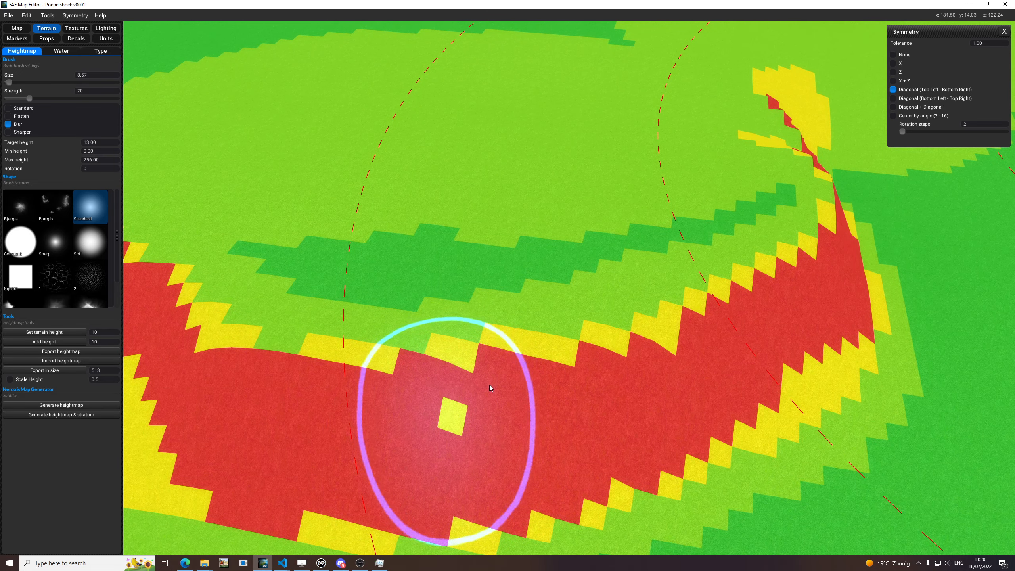
middle_click_drag(694, 301, 644, 264)
middle_click_drag(745, 276, 667, 279)
scroll(667, 279, "up", 10)
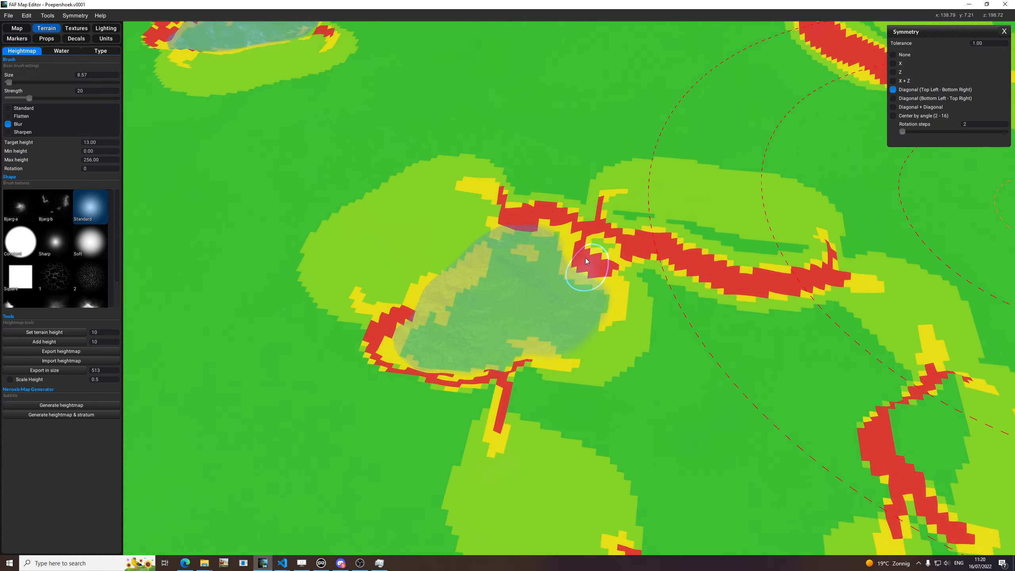
Inspect the cliffs where the ridge meets the lake, with and without the Slope overlay
scroll(586, 196, "down", 10)
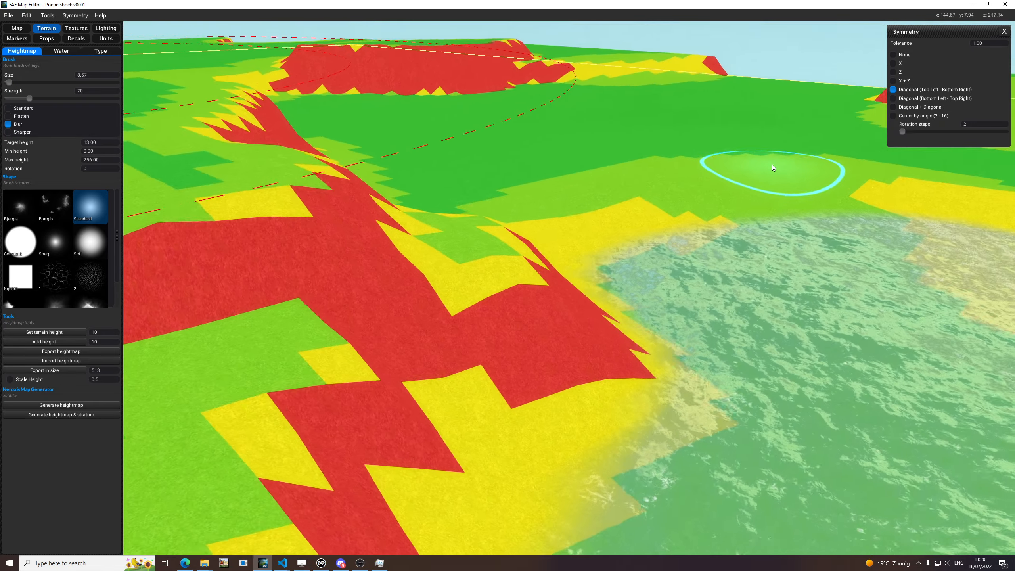
scroll(506, 265, "up", 2)
scroll(506, 264, "down", 1)
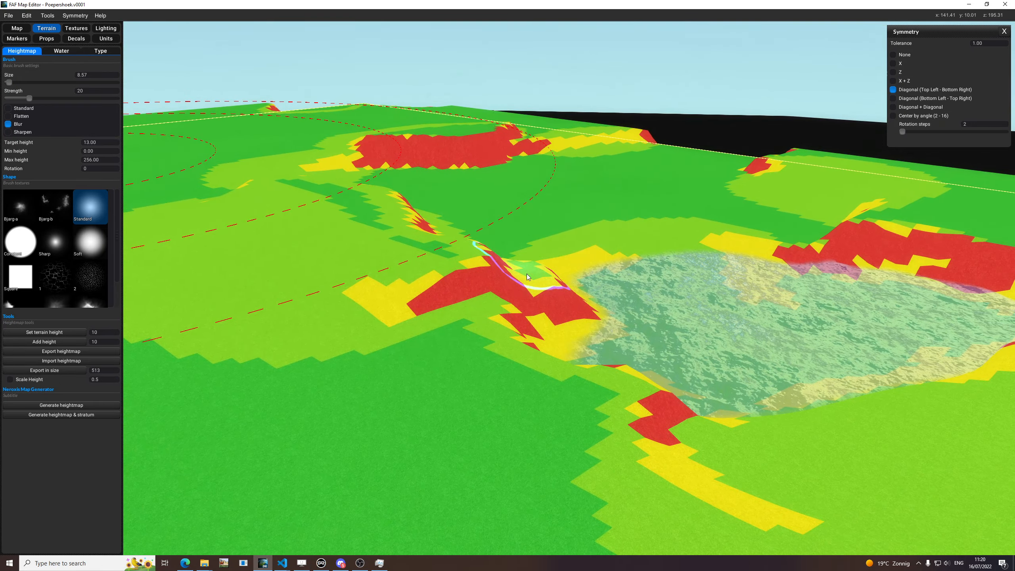
middle_click_drag(540, 281, 524, 228)
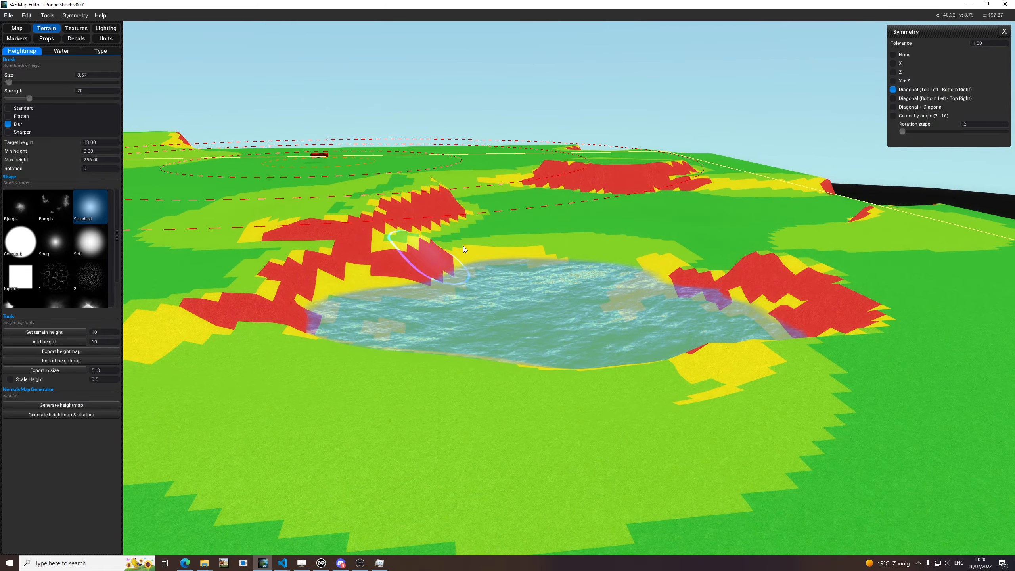
scroll(465, 249, "up", 5)
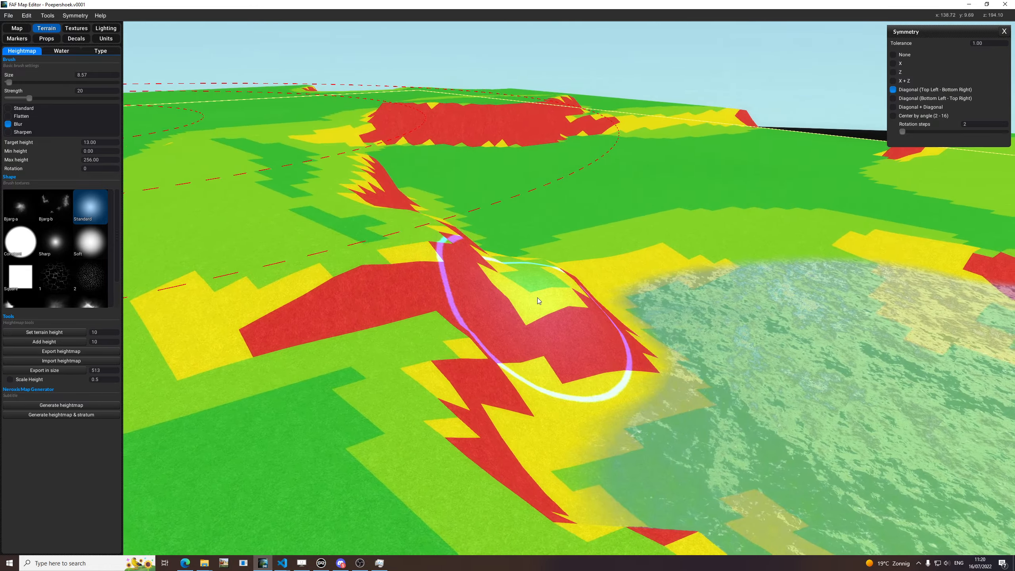
key("h")
middle_click_drag(599, 311, 282, 333)
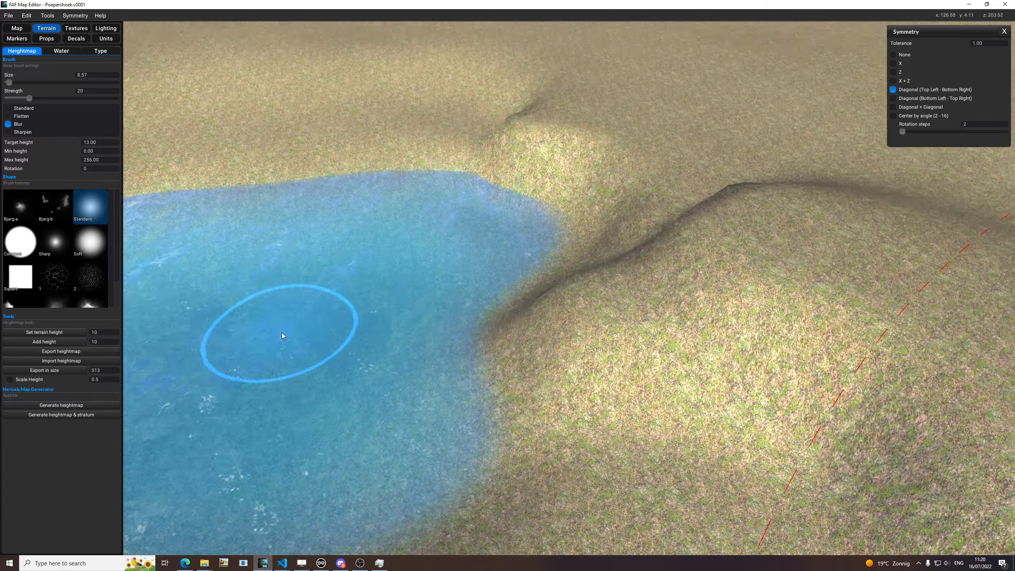
Check the small spur and the far rim of the lake, comparing the Slope overlay with the plain terrain
key("h")
scroll(570, 349, "down", 5)
middle_click_drag(482, 368, 657, 275)
scroll(586, 422, "up", 1)
scroll(585, 423, "down", 5)
scroll(567, 330, "up", 6)
key("h")
key("h")
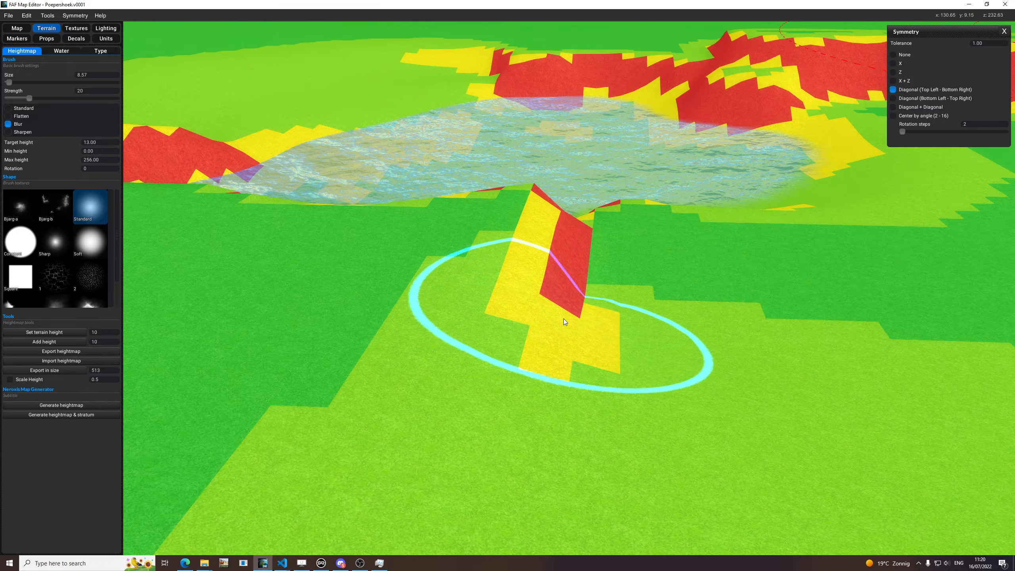
key("h")
scroll(603, 330, "up", 2)
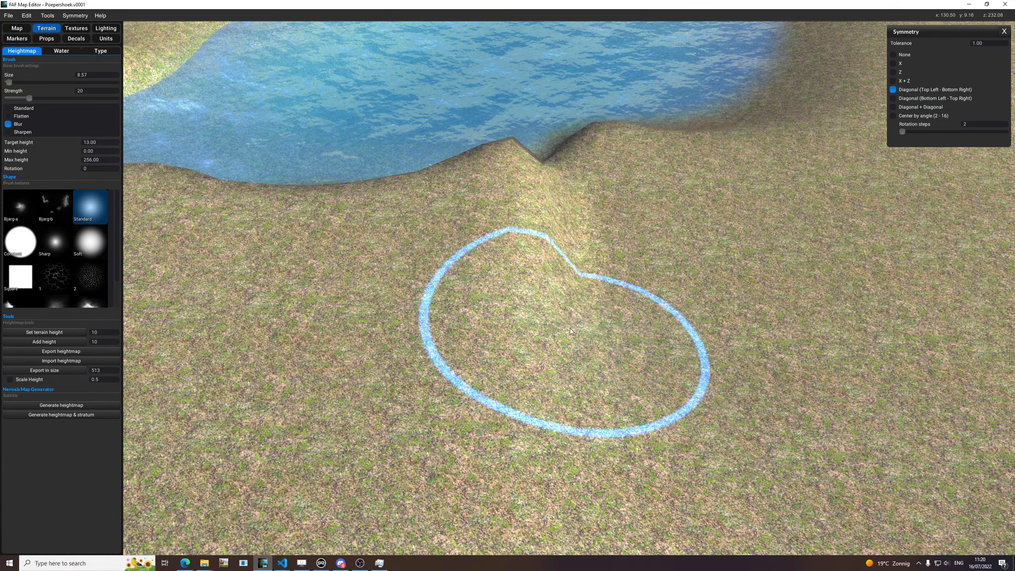
key("h")
middle_click_drag(569, 329, 705, 240)
scroll(680, 303, "down", 3)
scroll(704, 239, "down", 2)
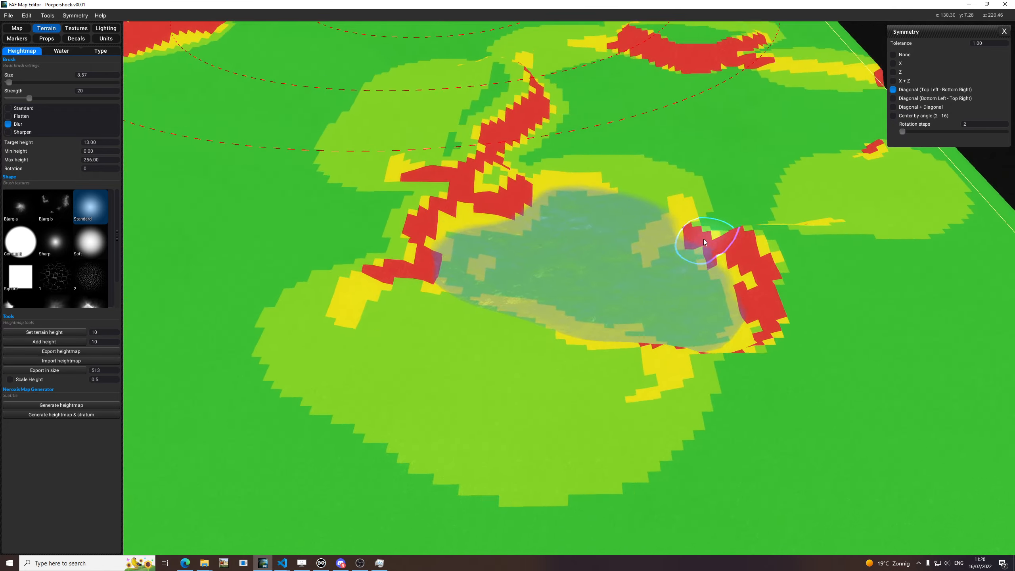
Hide the Slope overlay and view the whole map from above
key("h")
scroll(704, 256, "down", 3)
middle_click_drag(704, 280, 691, 353)
scroll(574, 322, "down", 3)
scroll(635, 326, "down", 3)
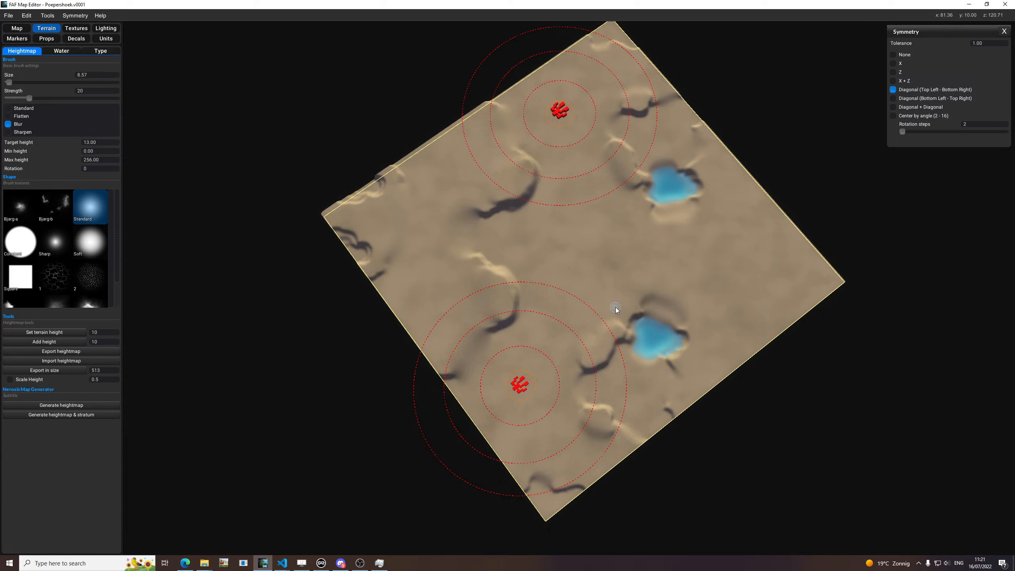
Enlarge the Blur brush to a size of 43.57 over the cliffs at the map's edge
scroll(501, 231, "up", 10)
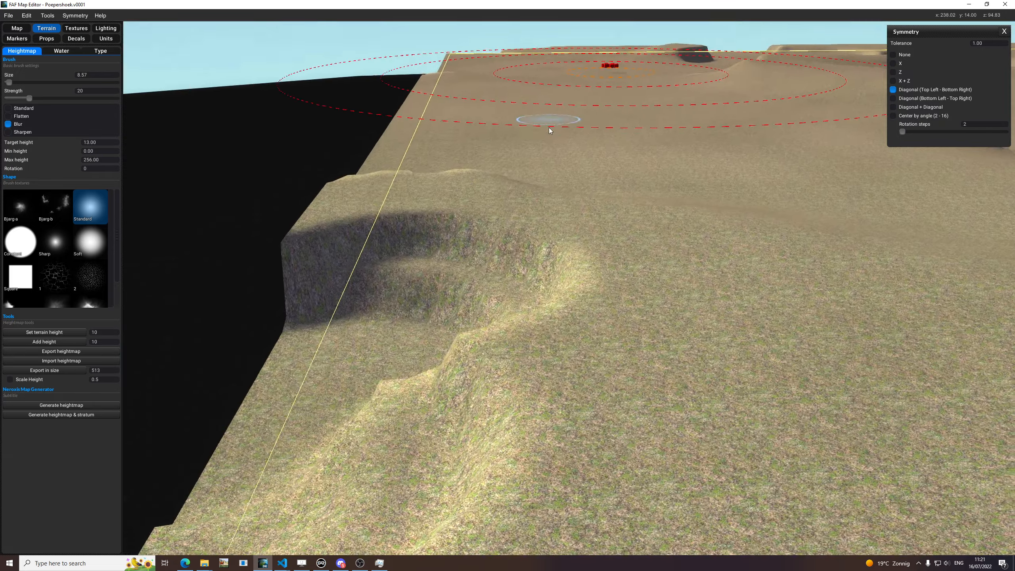
mouse_move(549, 128)
middle_mouse_down()
mouse_move(542, 314)
mouse_move(607, 320)
mouse_move(607, 295)
mouse_move(700, 288)
mouse_move(611, 307)
middle_mouse_up()
mouse_move(480, 293)
left_mouse_down()
mouse_move(647, 306)
mouse_move(569, 313)
mouse_move(598, 270)
left_mouse_up()
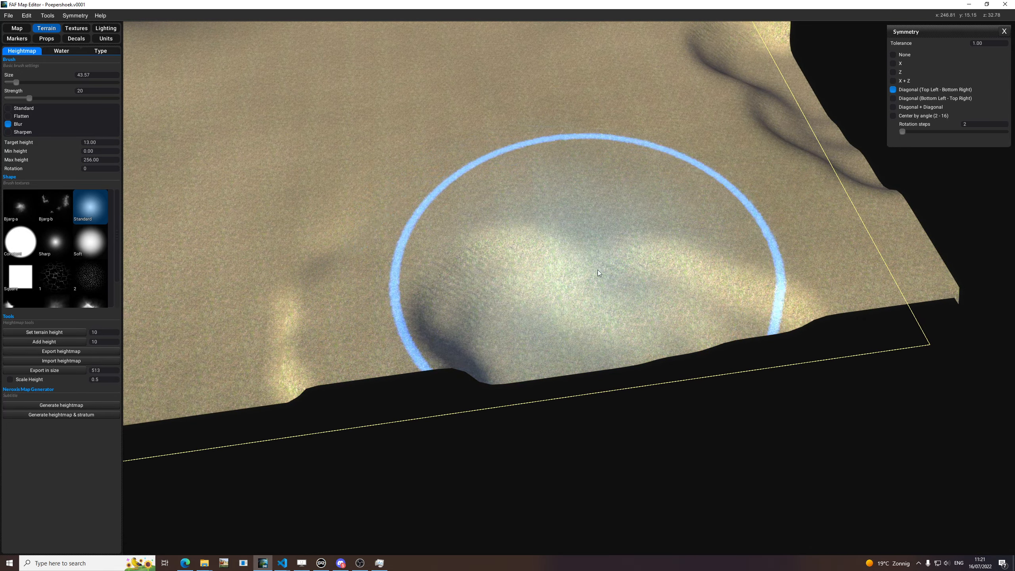
Inspect the cliffs along the map's edge and review the full map layout from overhead
mouse_move(599, 270)
middle_mouse_down()
mouse_move(503, 200)
mouse_move(452, 203)
middle_mouse_up()
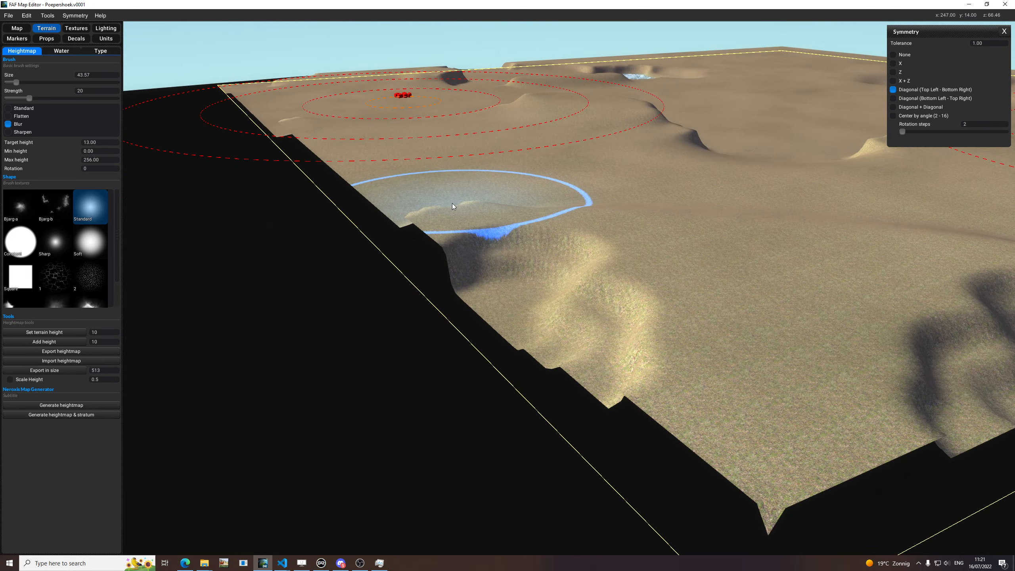
mouse_move(734, 276)
middle_mouse_down()
mouse_move(748, 324)
mouse_move(822, 284)
mouse_move(887, 225)
middle_mouse_up()
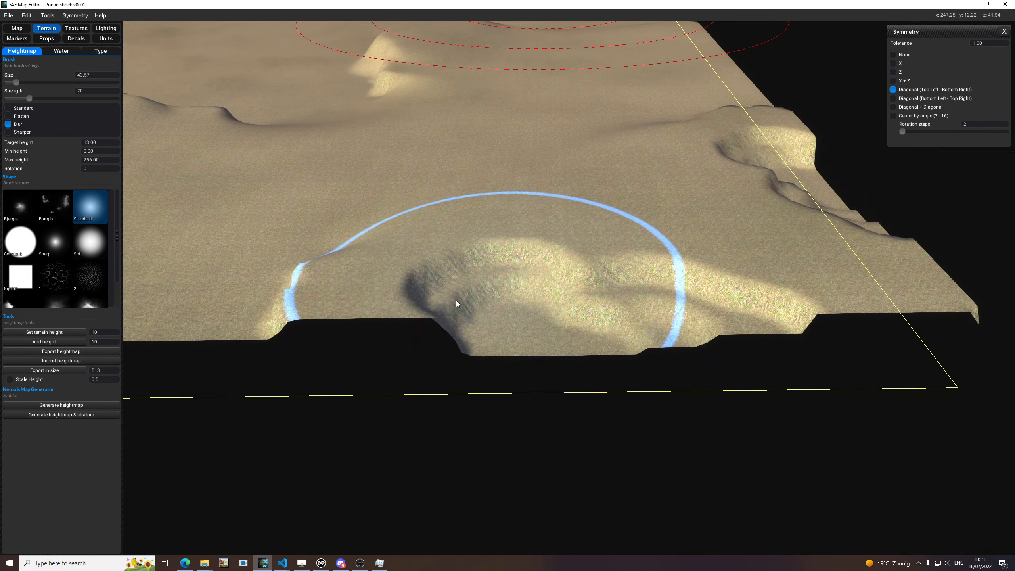
key("j")
key("j")
middle_click_drag(684, 300, 698, 341)
key("j")
key("j")
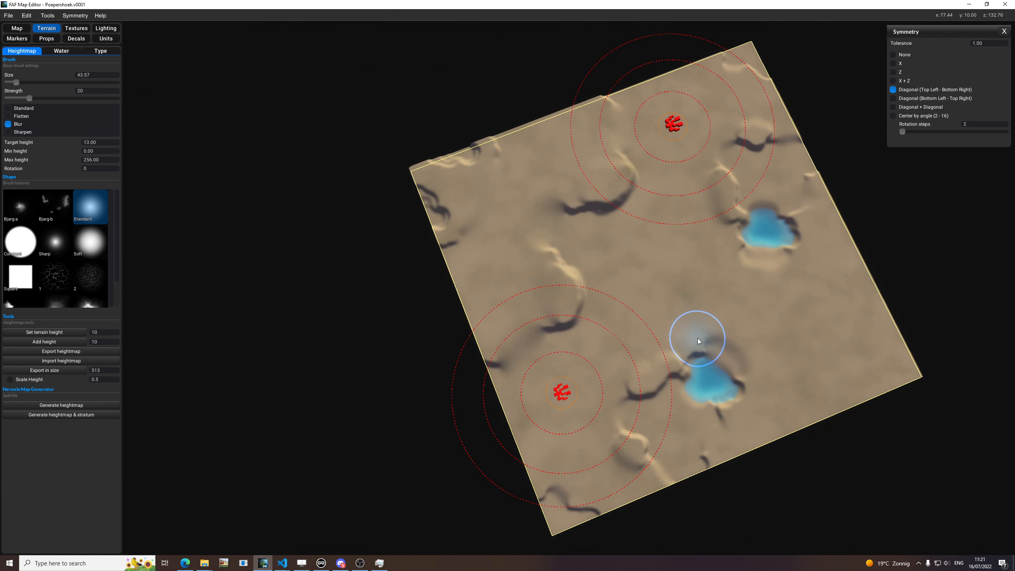